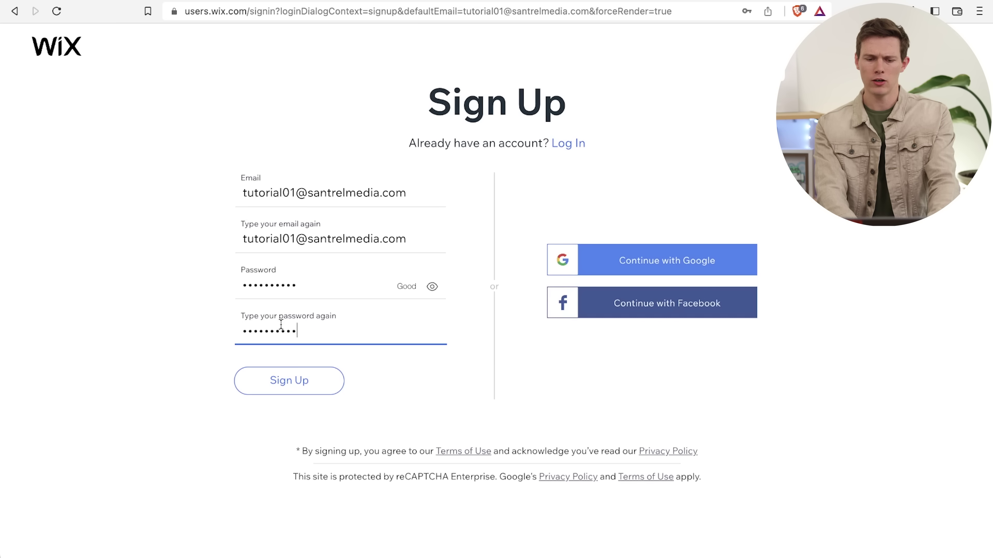
Submit the account sign-up form and choose to create the website for myself, my business or a friend.
left_click(299, 397)
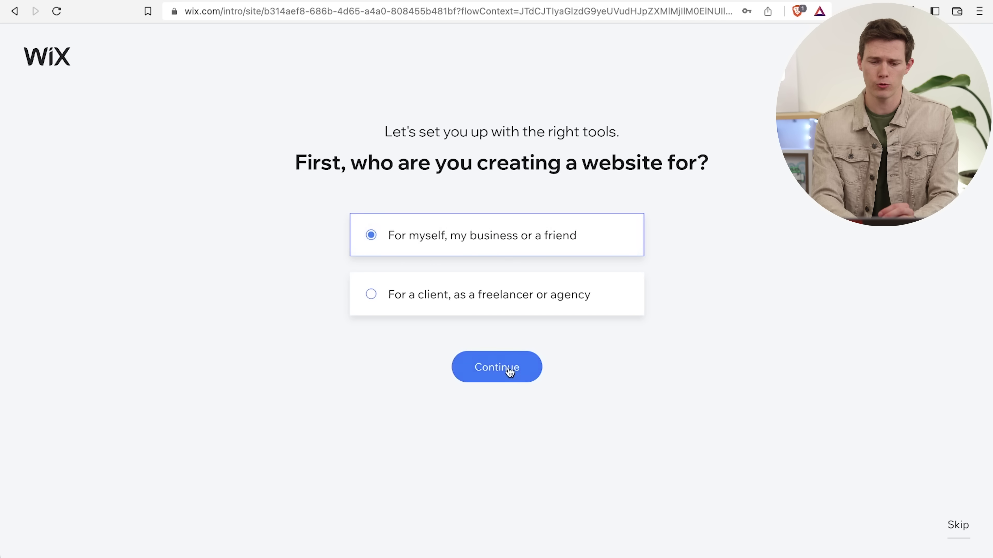
left_click(510, 369)
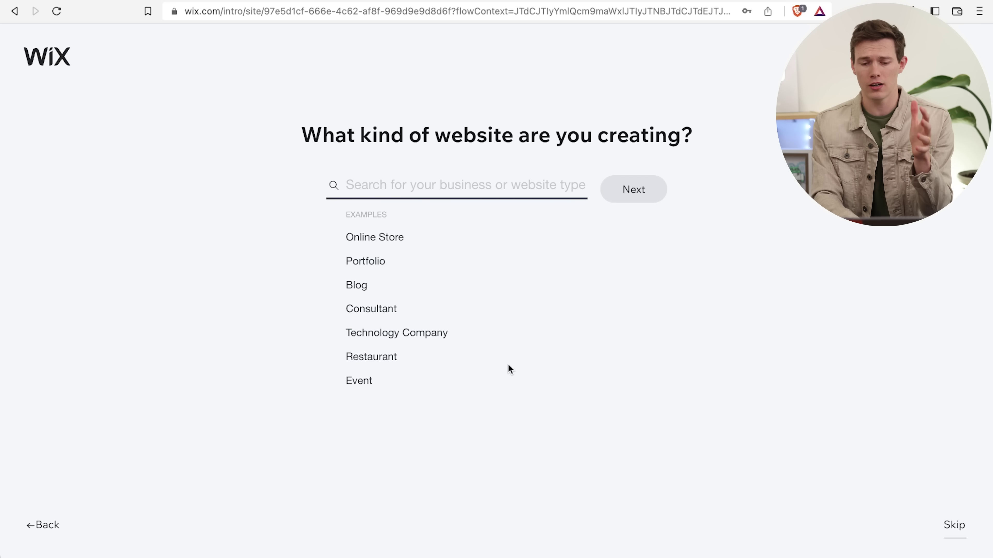
Search the website types for "coffee online store" and choose Coffee Subscription Box as the kind of website.
left_click(419, 199)
type("co")
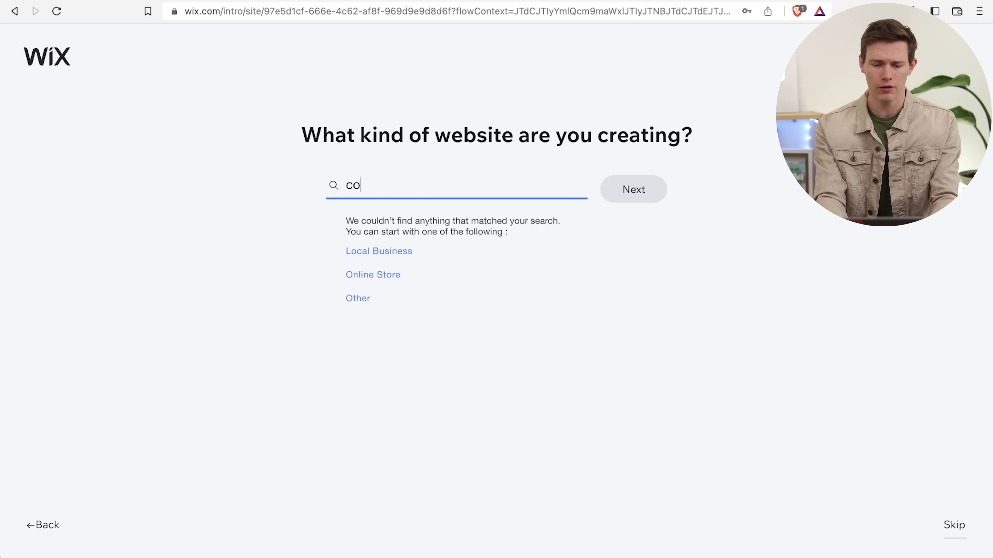
type("ffee online store")
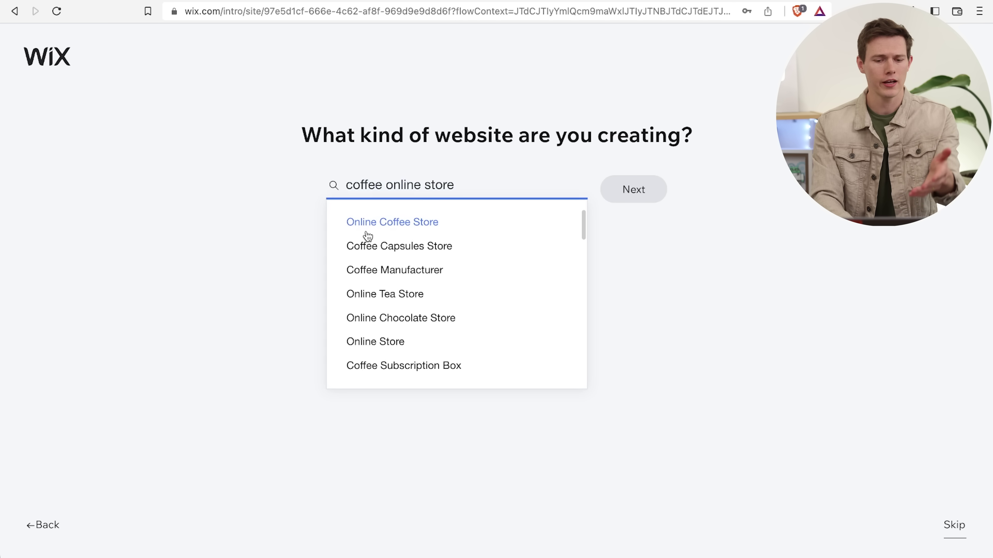
left_click(413, 360)
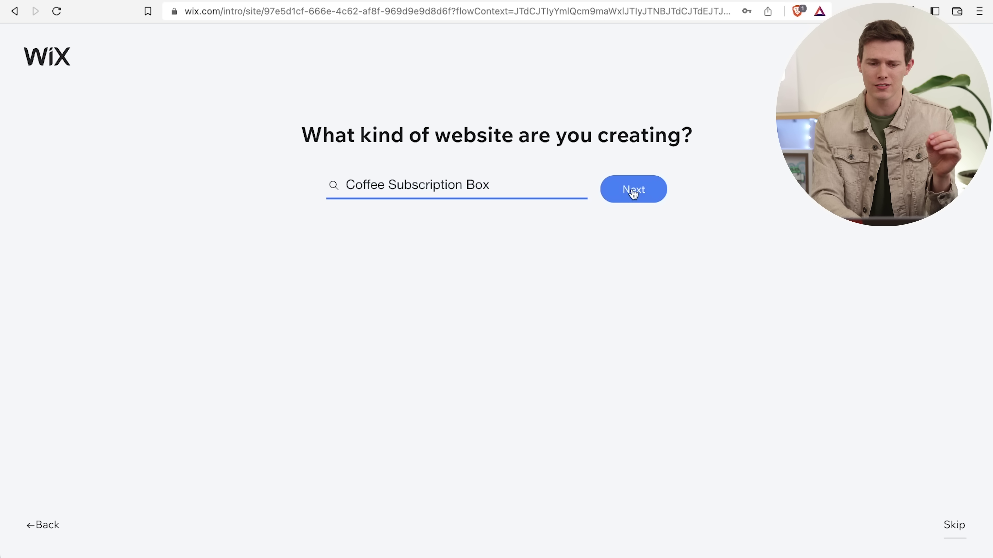
left_click(647, 198)
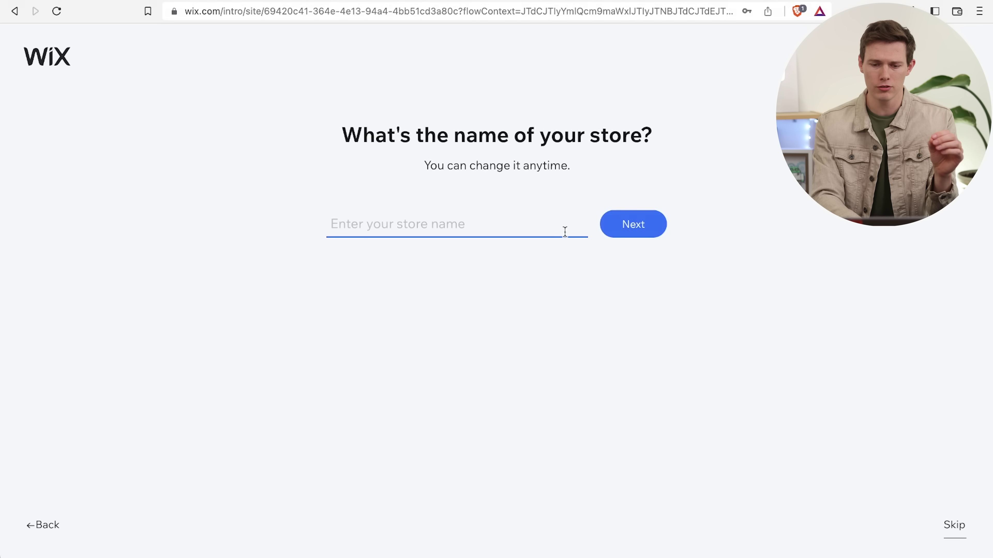
Name the store "Mike Loves Coffee" and answer that it is ready to start selling with 2-9 products.
type("Mike Loves Coffee")
left_click(649, 229)
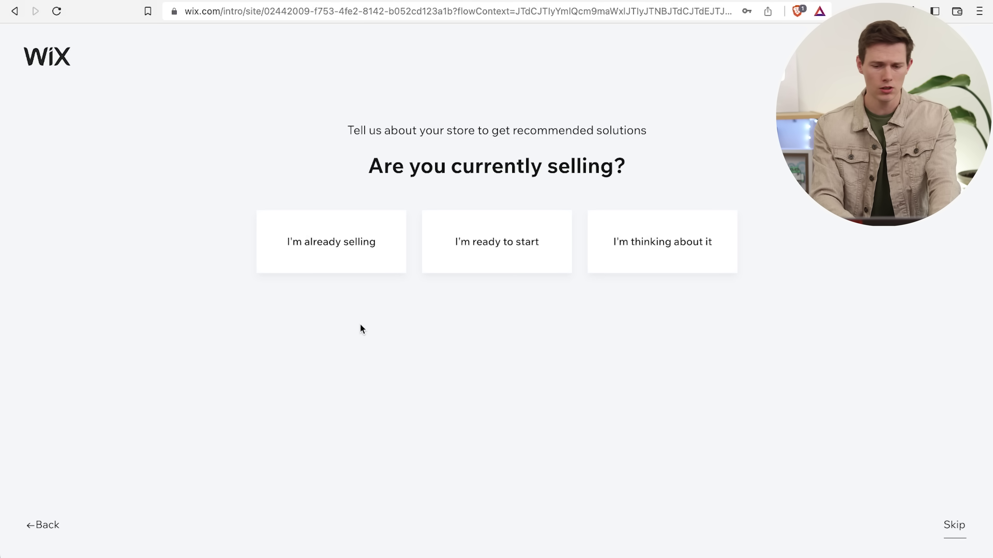
left_click(464, 262)
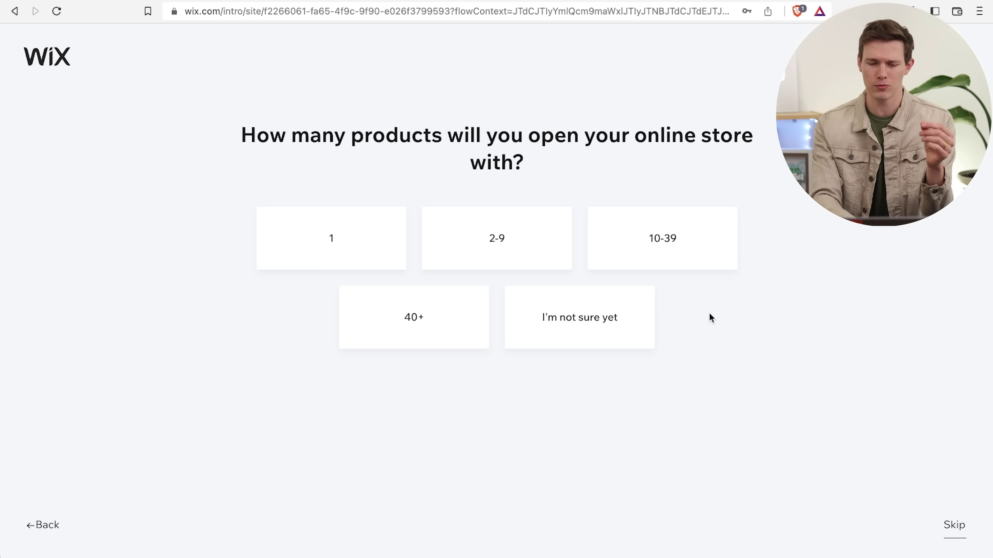
left_click(501, 253)
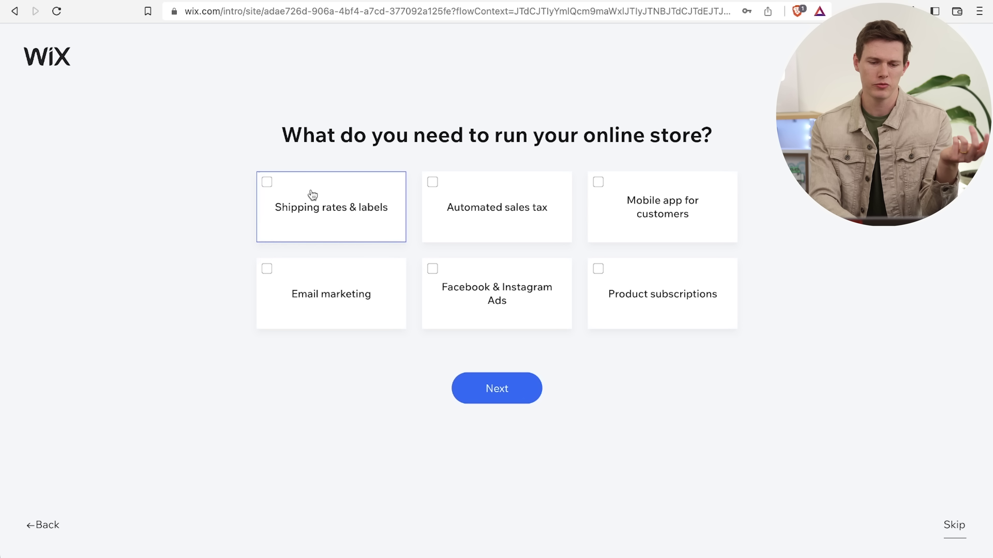
Select automated sales tax, shipping rates & labels, email marketing, product subscriptions and a mobile app for customers as the store's needs.
left_click(477, 224)
left_click(278, 226)
left_click(308, 296)
left_click(696, 316)
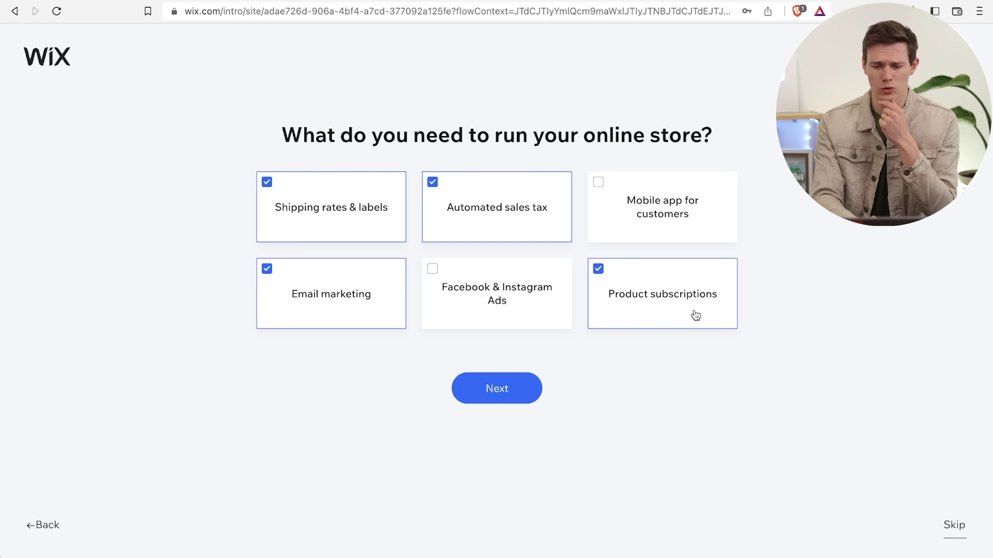
left_click(700, 202)
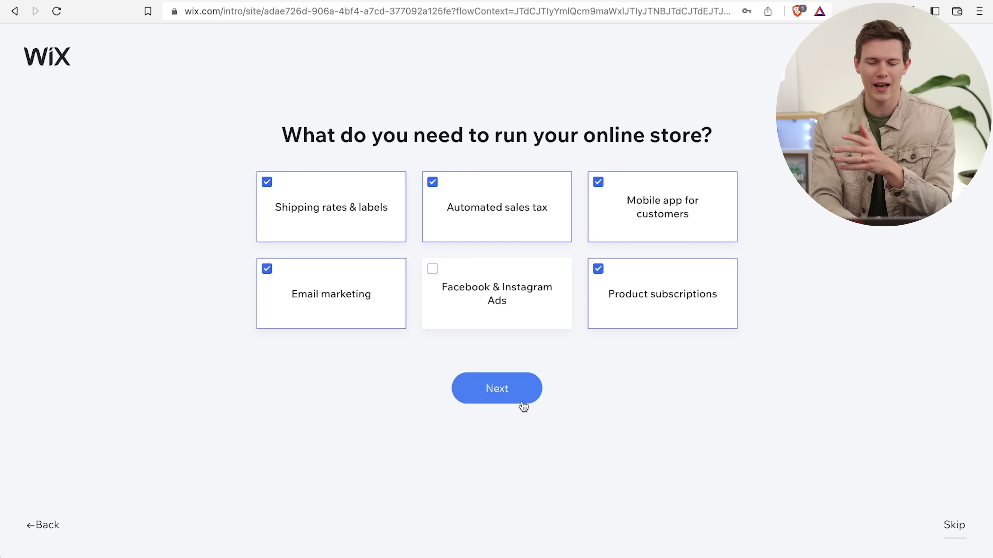
left_click(505, 390)
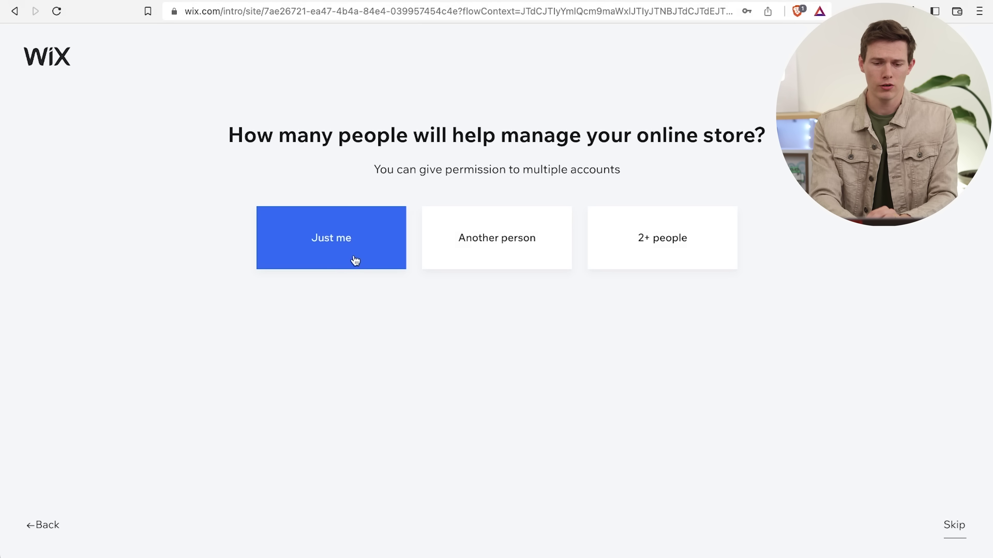
Skip the setup question and add Blog and Instagram Feed to the website's features.
left_click(933, 536)
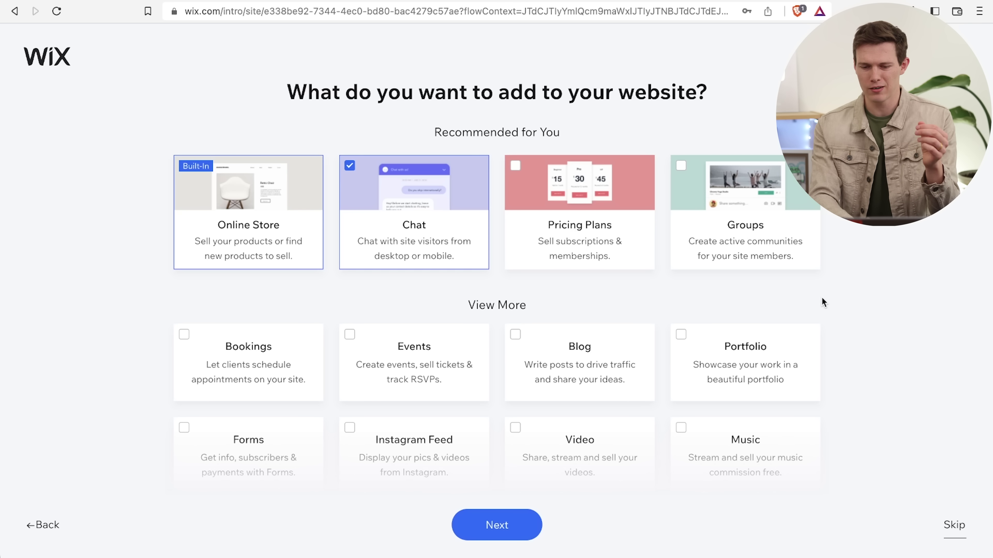
scroll(822, 299, "down", 6)
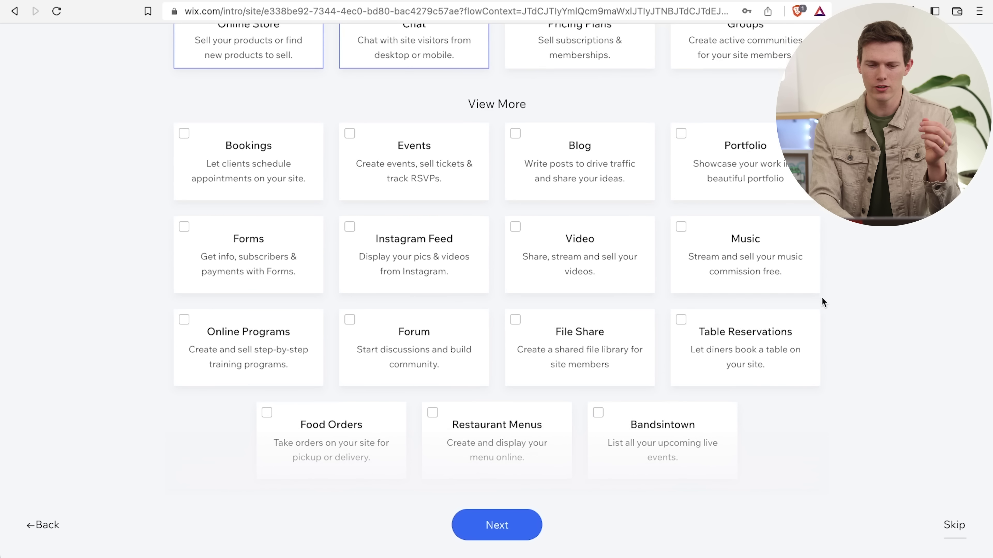
left_click(556, 125)
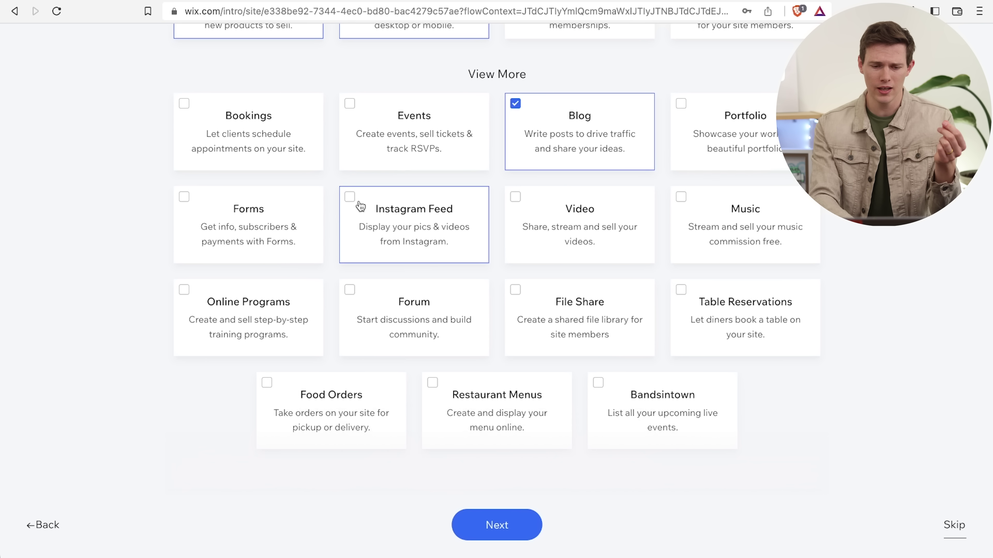
left_click(414, 229)
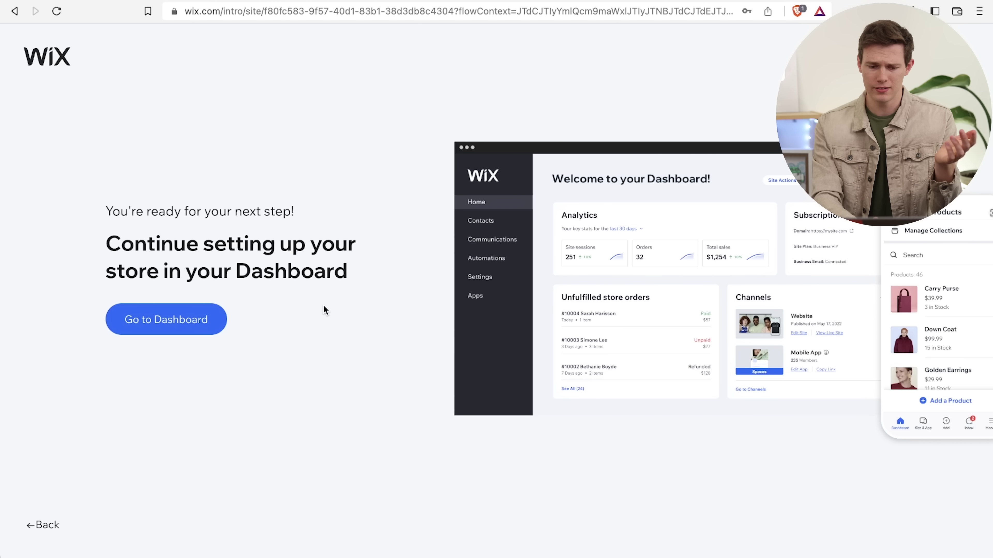
Go to the store's dashboard and start the site design by letting Wix create a site.
left_click(176, 329)
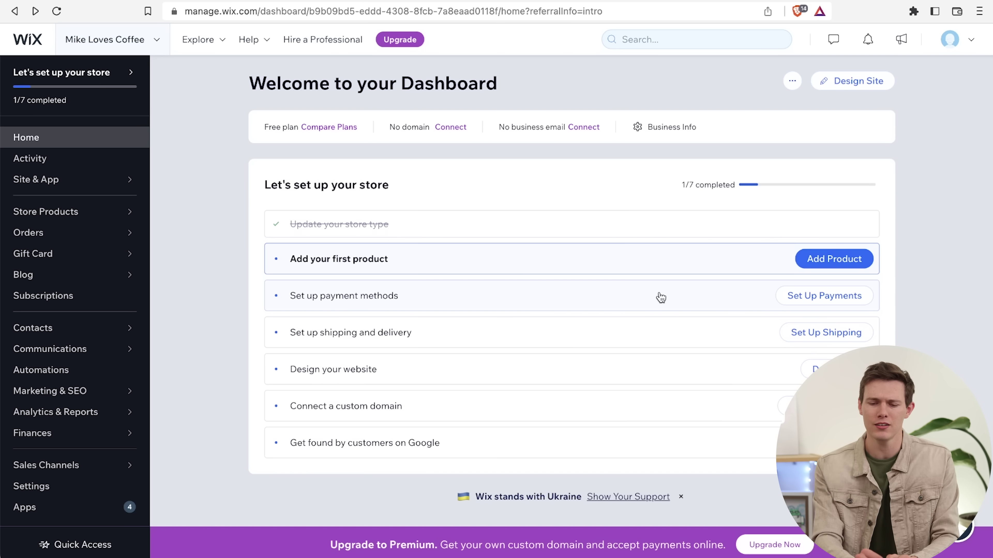
left_click(862, 83)
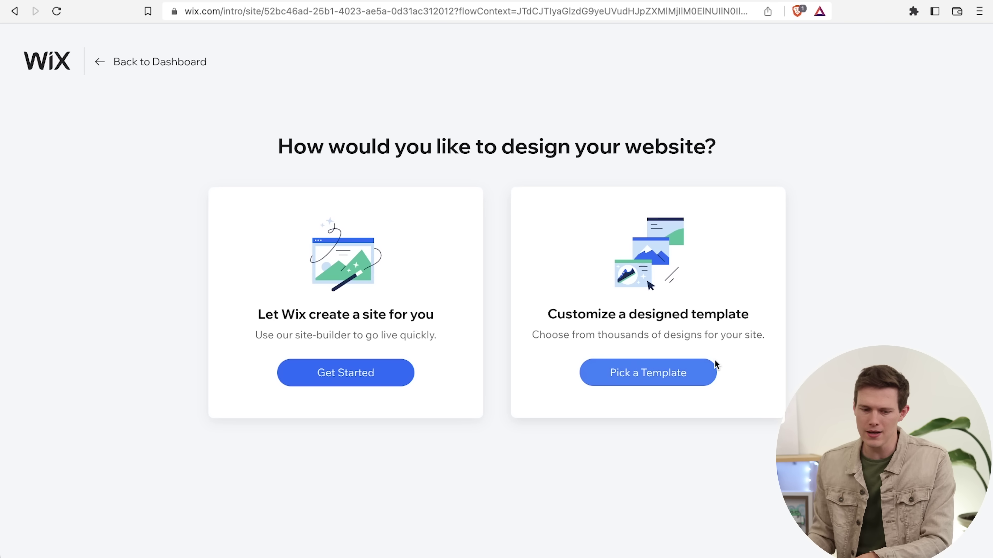
left_click(358, 384)
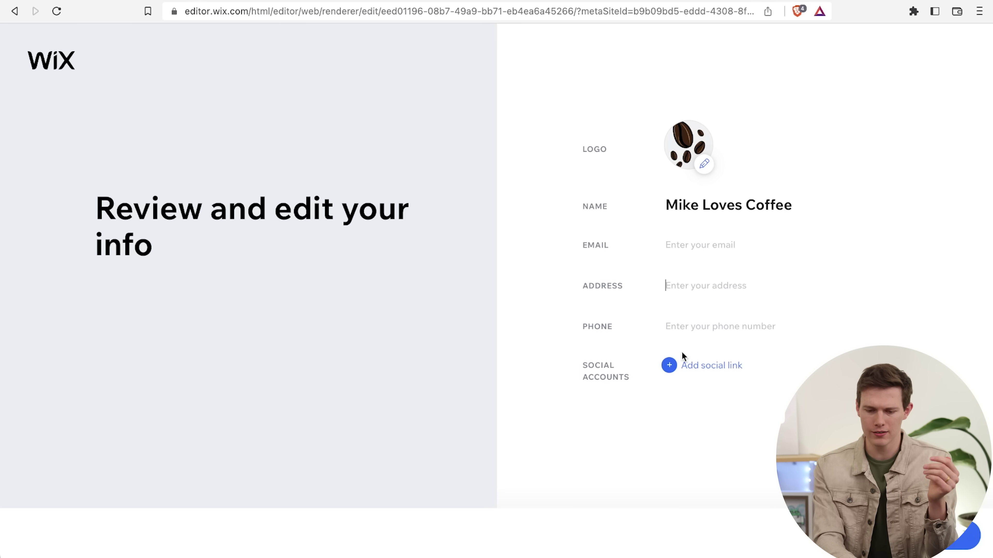
Add the Instagram and Twitter profile links to the store's social accounts and continue to the theme choice.
left_click(701, 368)
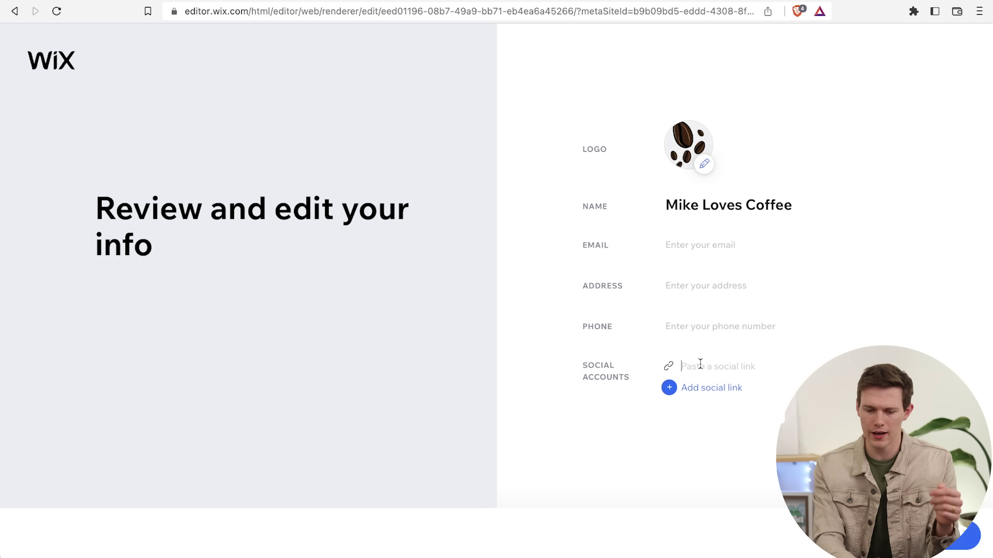
left_click(700, 367)
key("super+v")
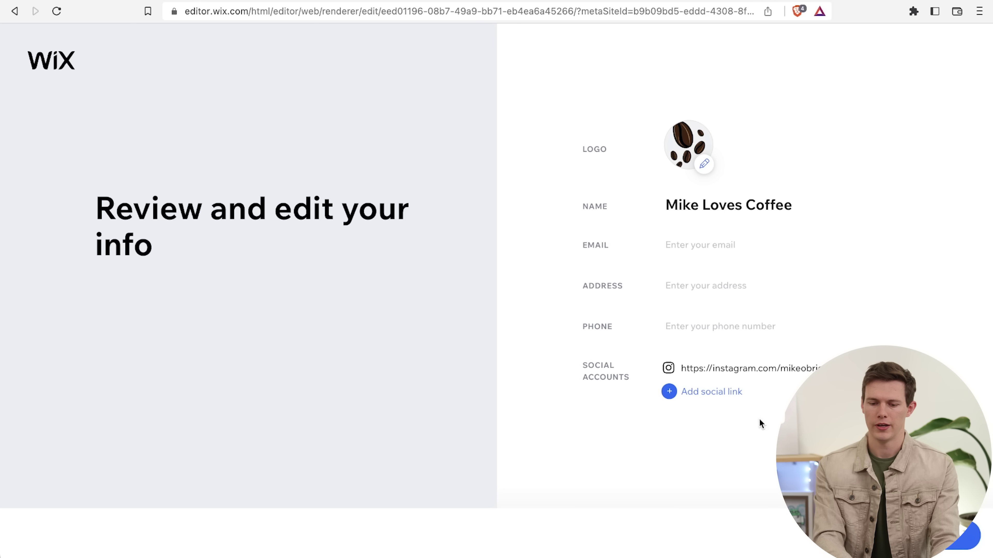
left_click(720, 399)
left_click(720, 394)
key("super+v")
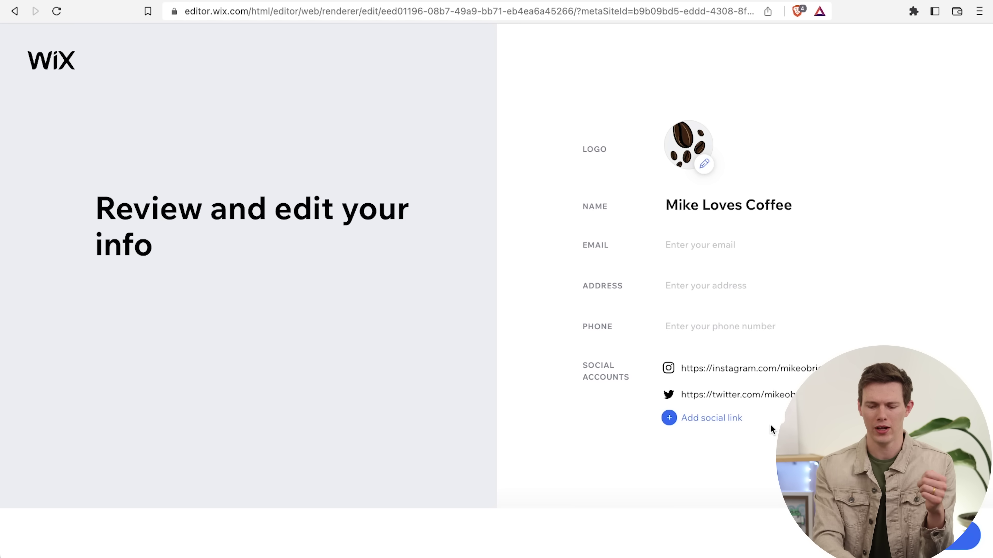
left_click(962, 536)
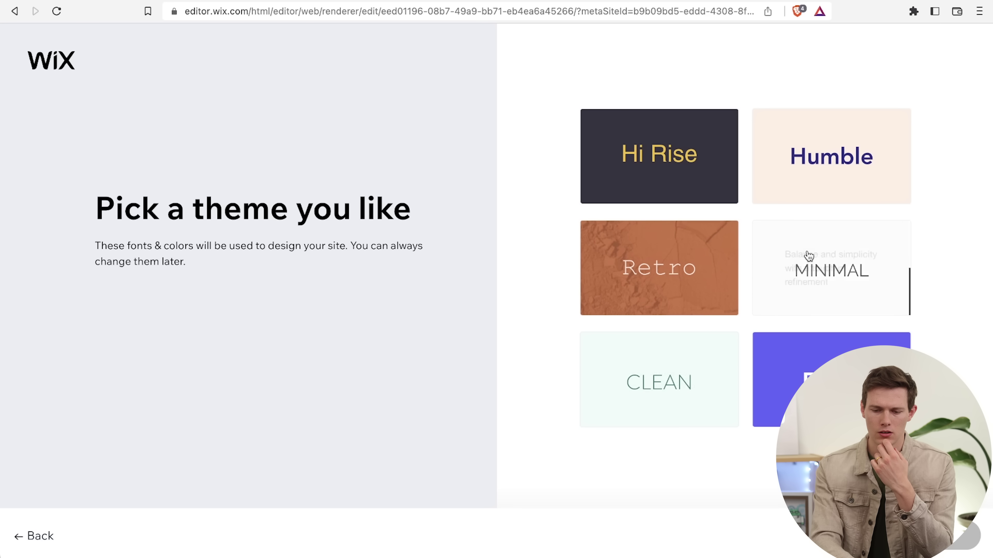
Choose the Retro theme and the homepage design headed "Welcome to Mike Loves Coffee".
left_click(646, 291)
left_click(963, 536)
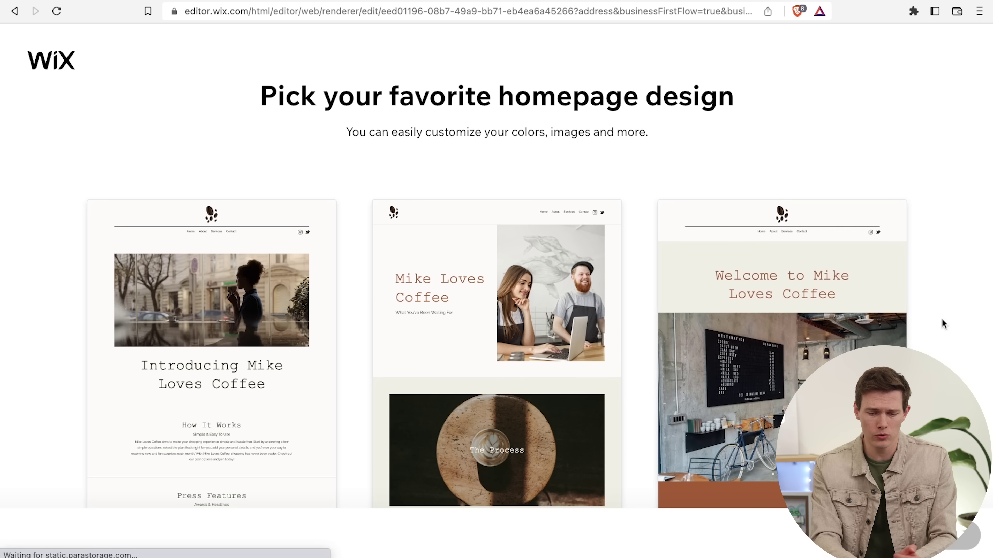
scroll(432, 464, "down", 5)
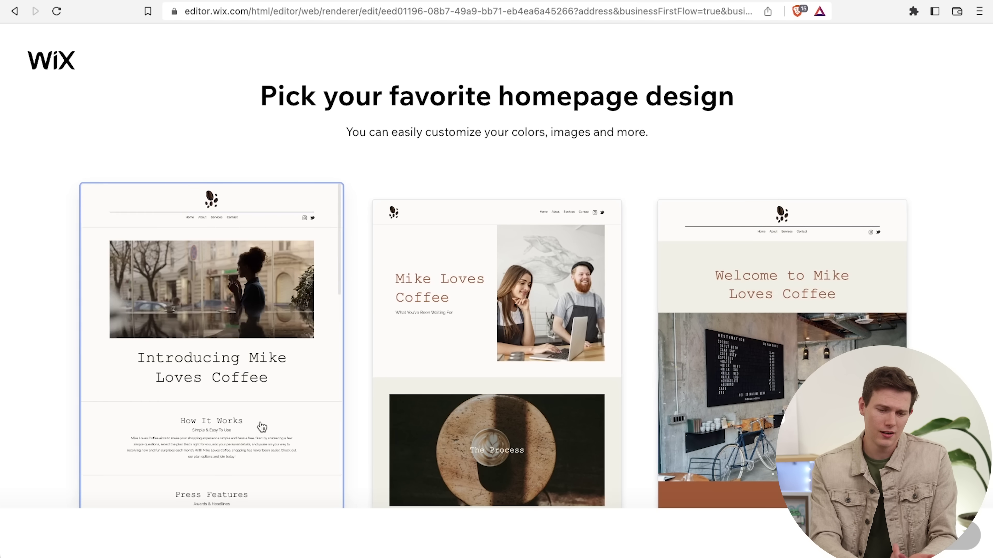
left_click(780, 313)
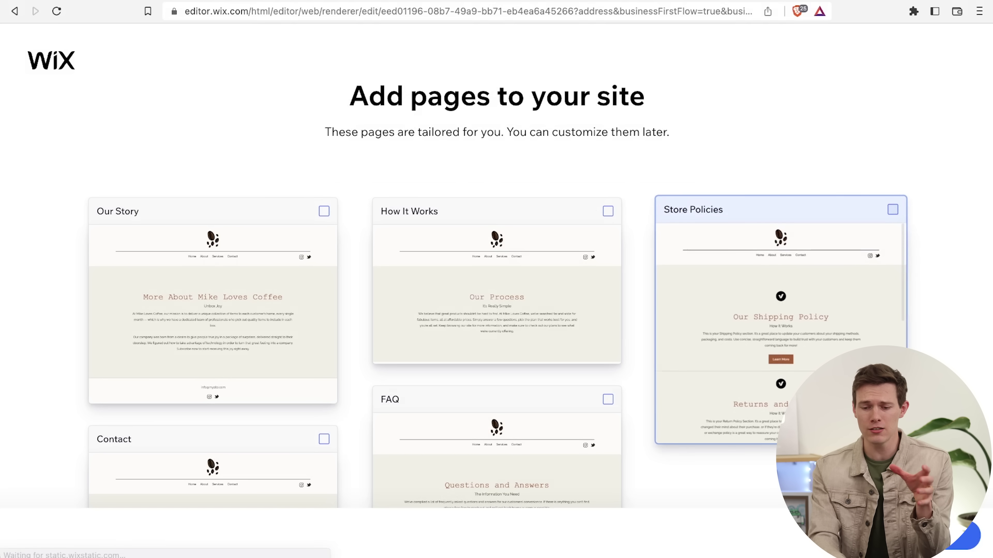
Add the Store Policies, How It Works, Our Story and FAQ pages to the site and finish the setup.
left_click(721, 357)
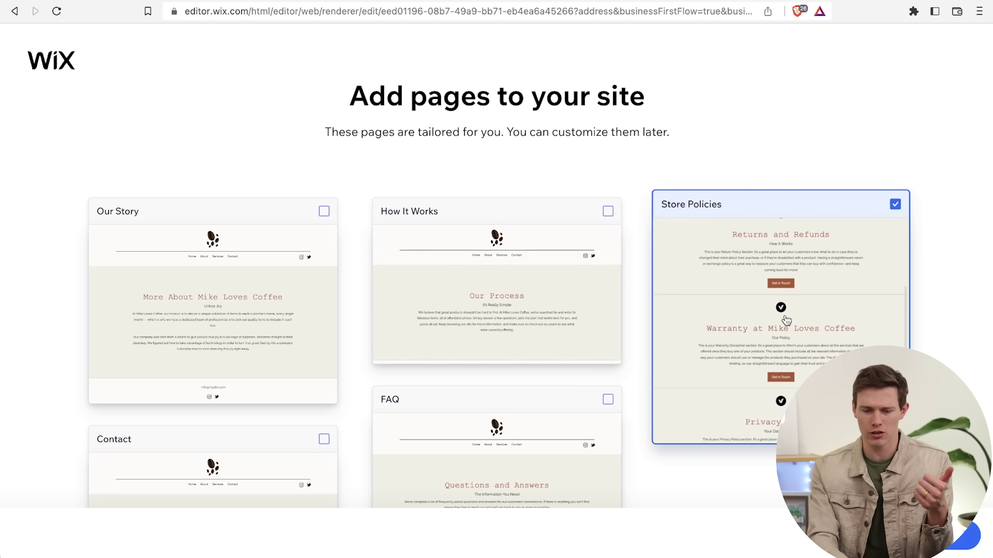
left_click(543, 331)
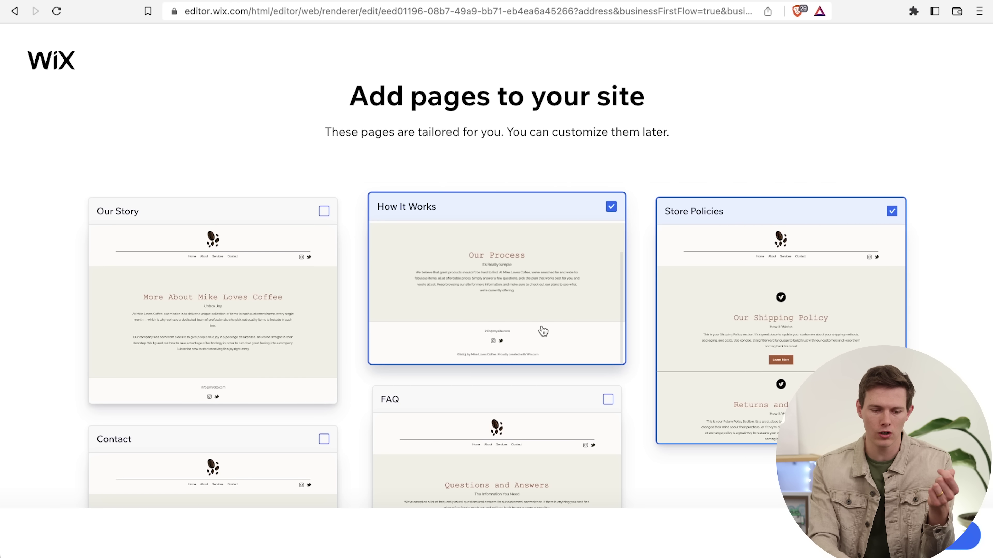
left_click(234, 308)
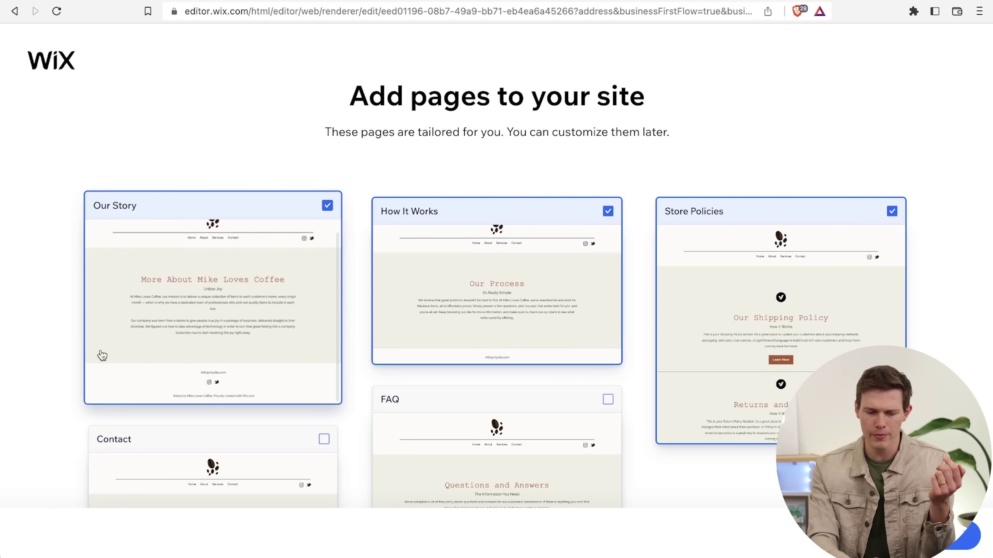
scroll(50, 365, "down", 3)
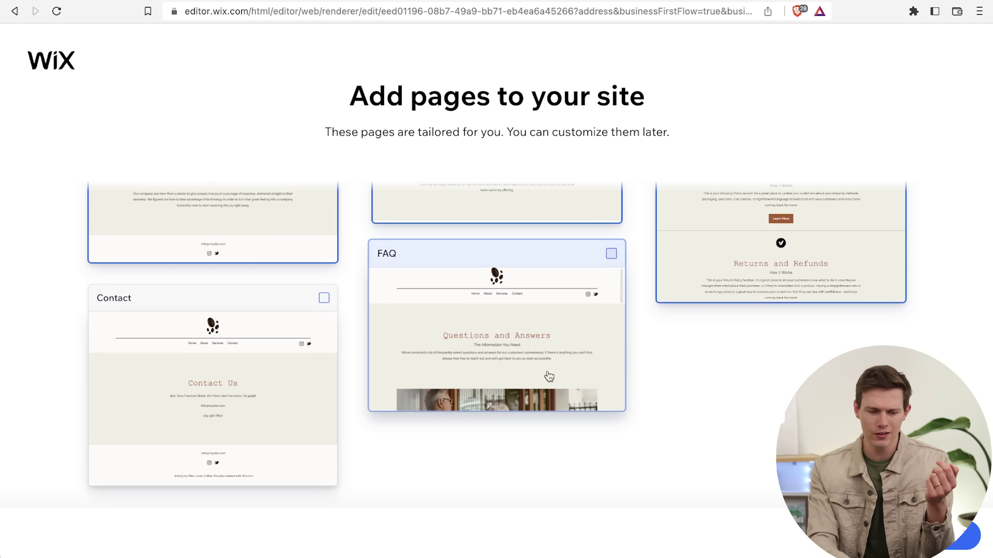
left_click(583, 358)
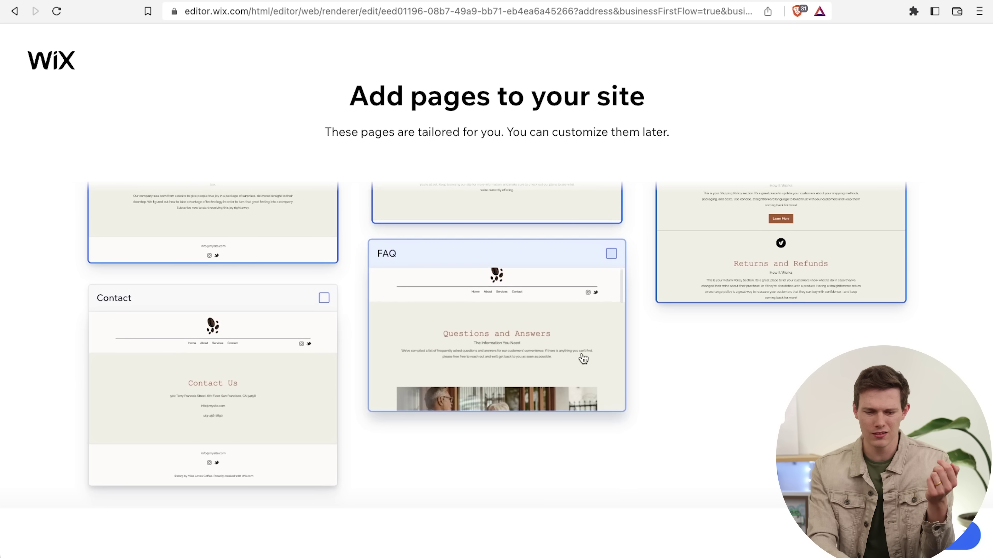
left_click(958, 542)
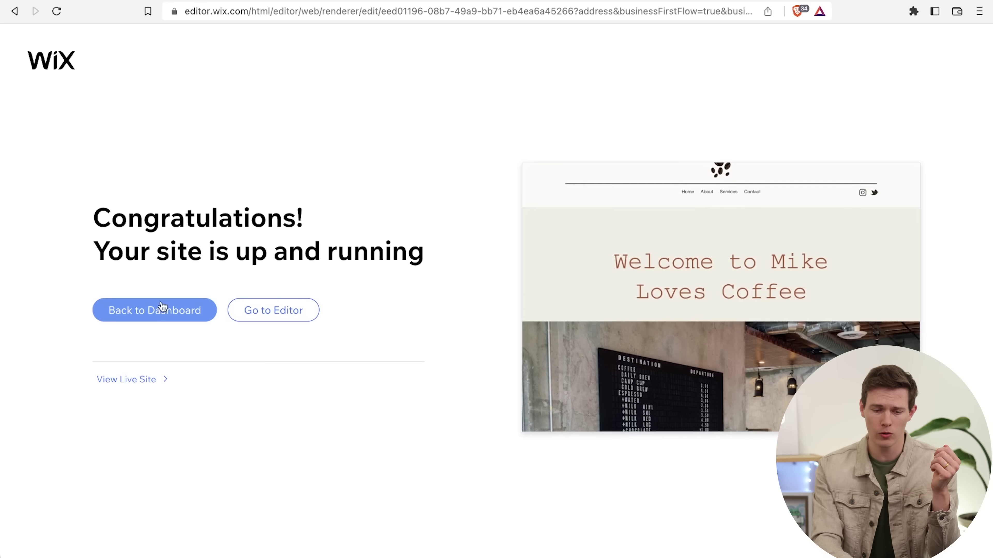
Open the generated site in the editor and look through the home page's sections.
left_click(296, 316)
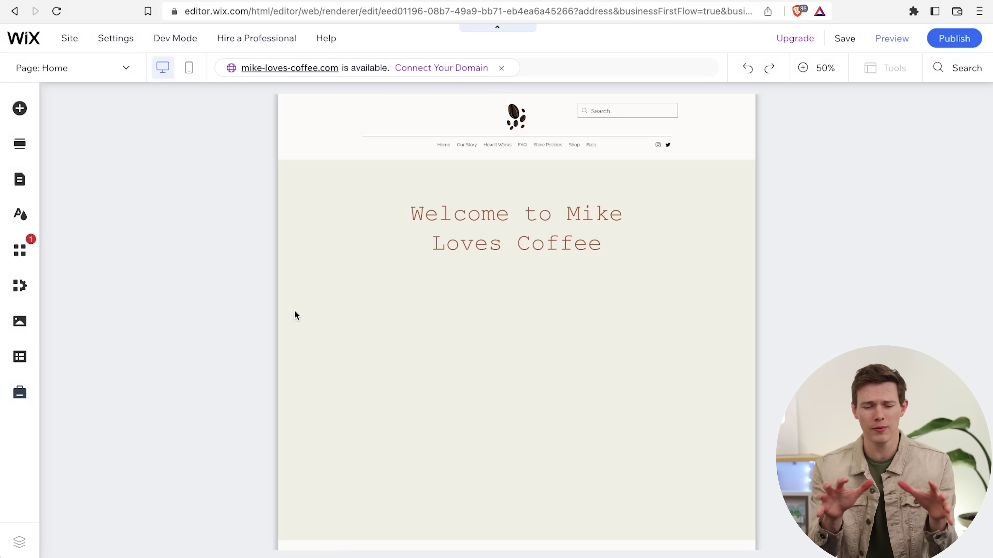
scroll(295, 310, "down", 8)
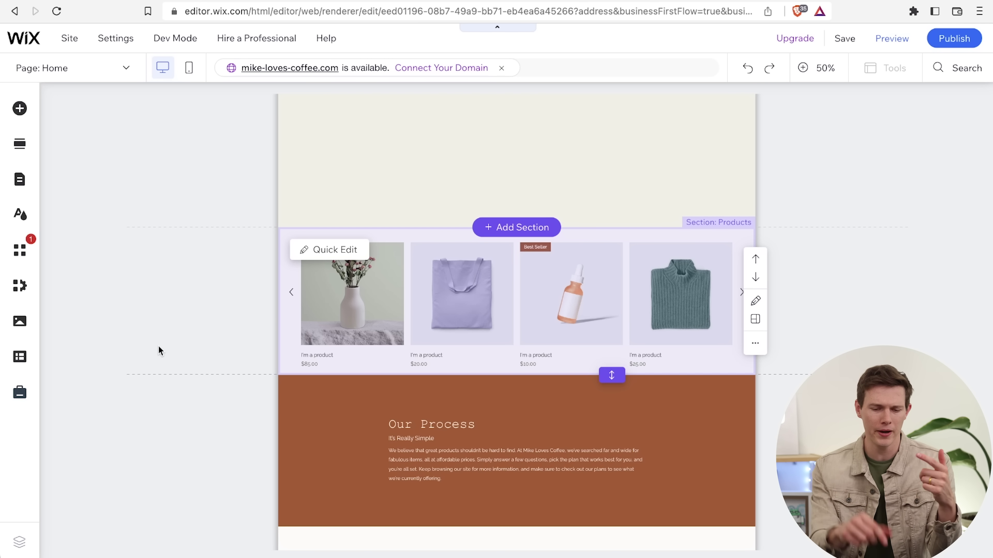
scroll(158, 347, "up", 8)
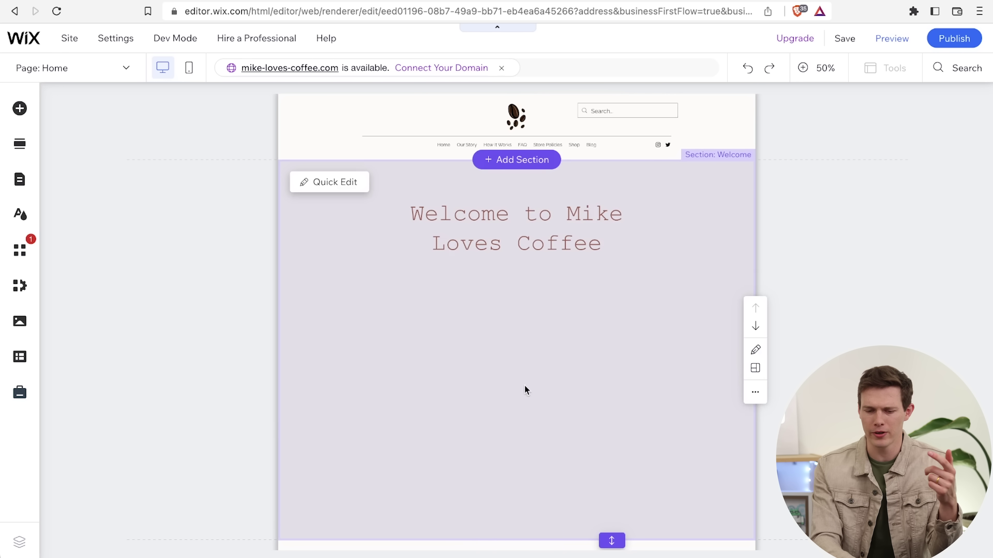
Look over the generated home page down to the Contact Us section and go to the site's dashboard.
scroll(593, 346, "down", 10)
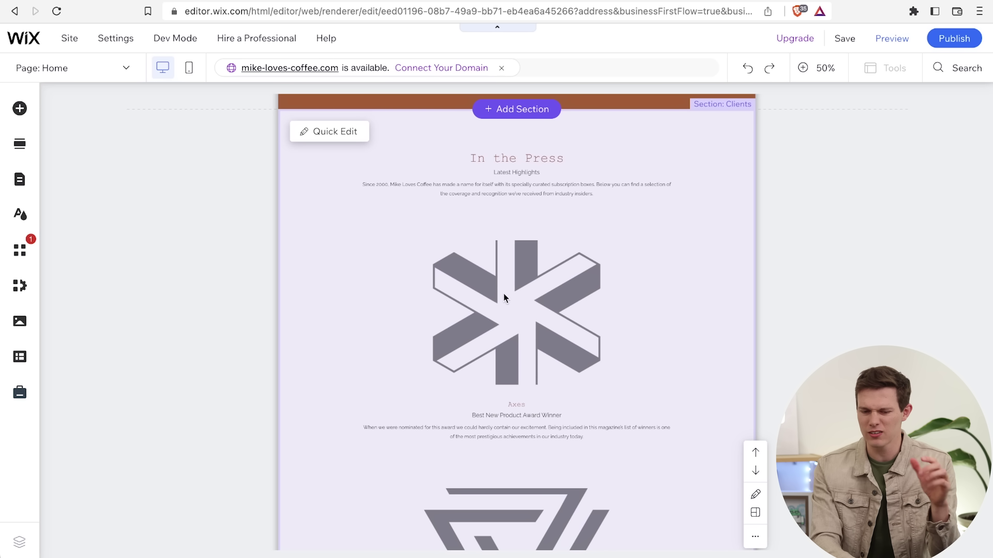
scroll(622, 297, "down", 8)
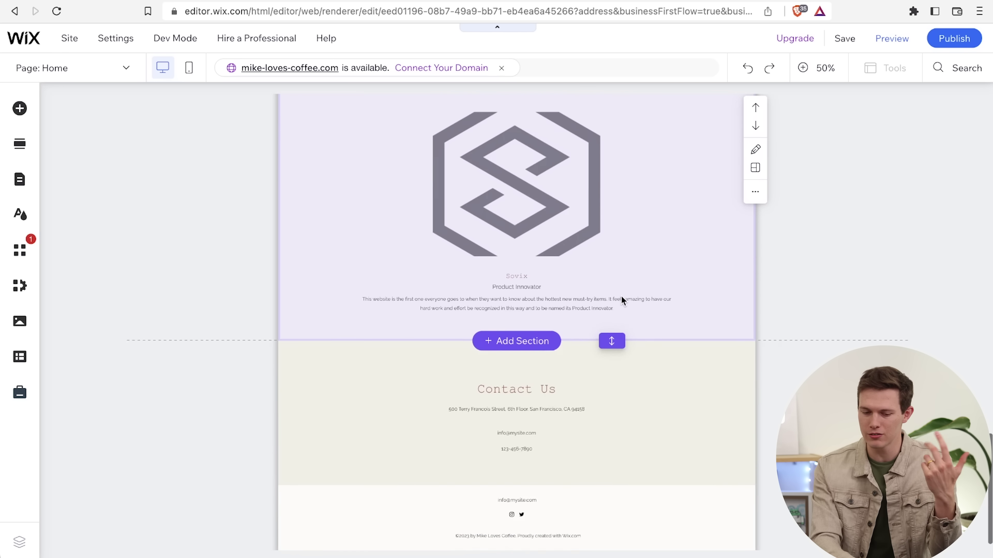
scroll(621, 297, "up", 15)
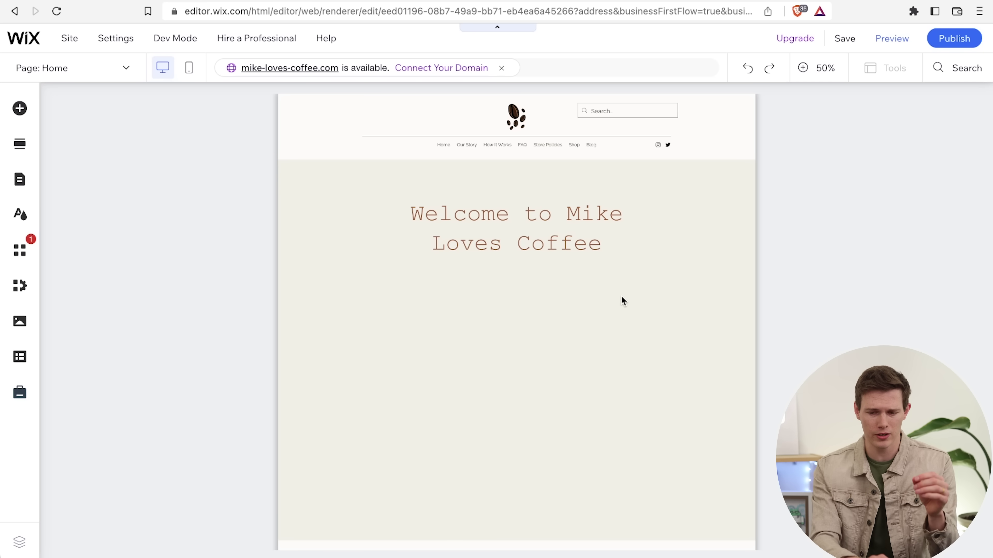
mouse_move(24, 39)
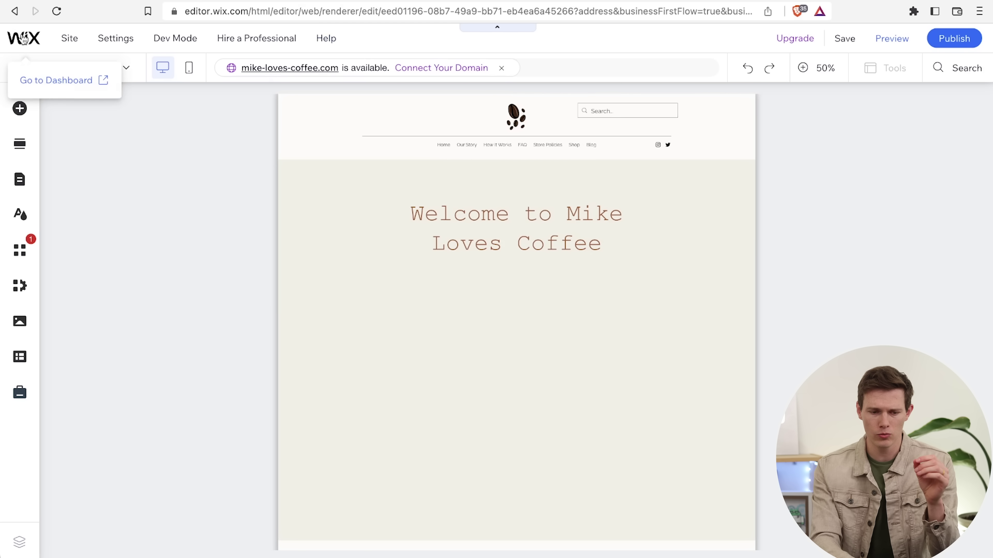
left_click(55, 81)
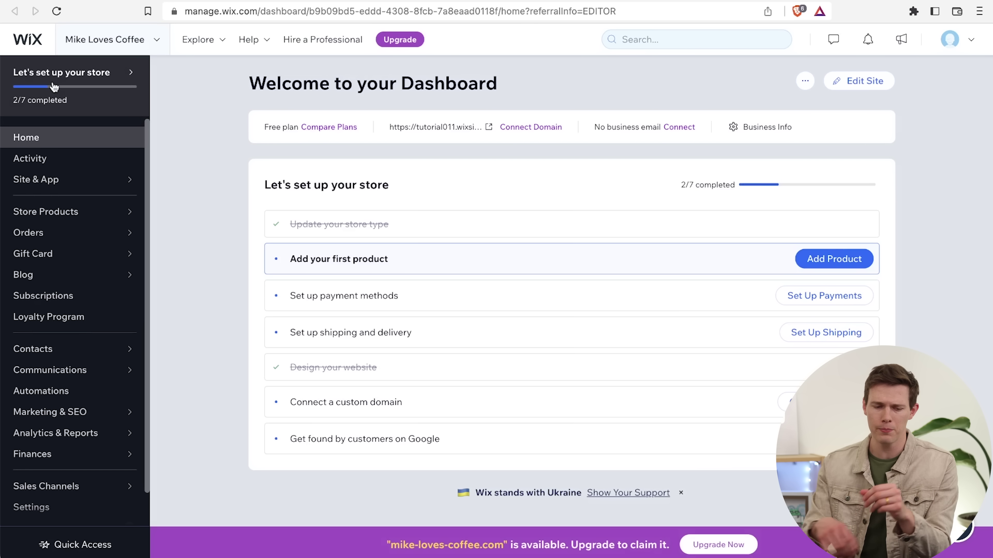
Start creating another new site with Coffee Subscription Box as the website type.
left_click(147, 48)
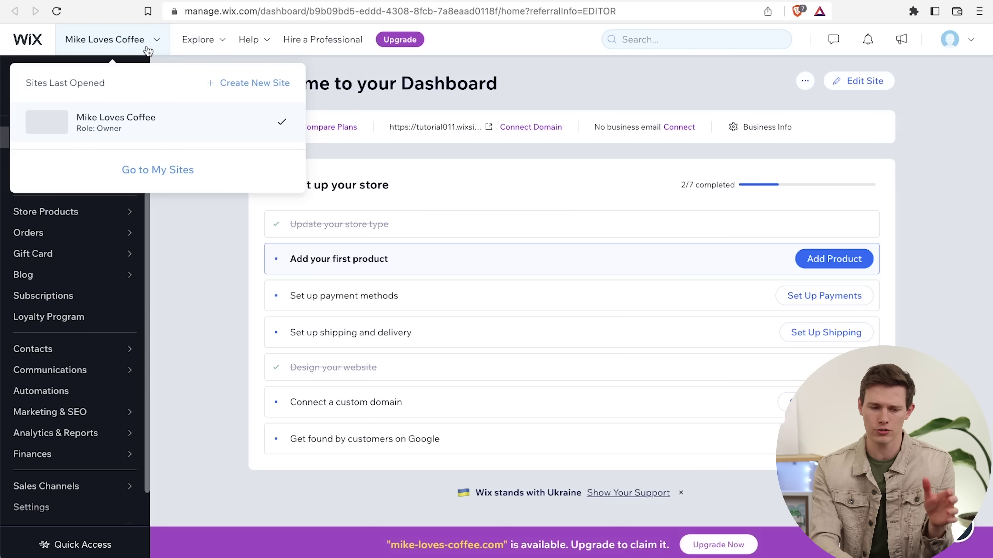
left_click(248, 84)
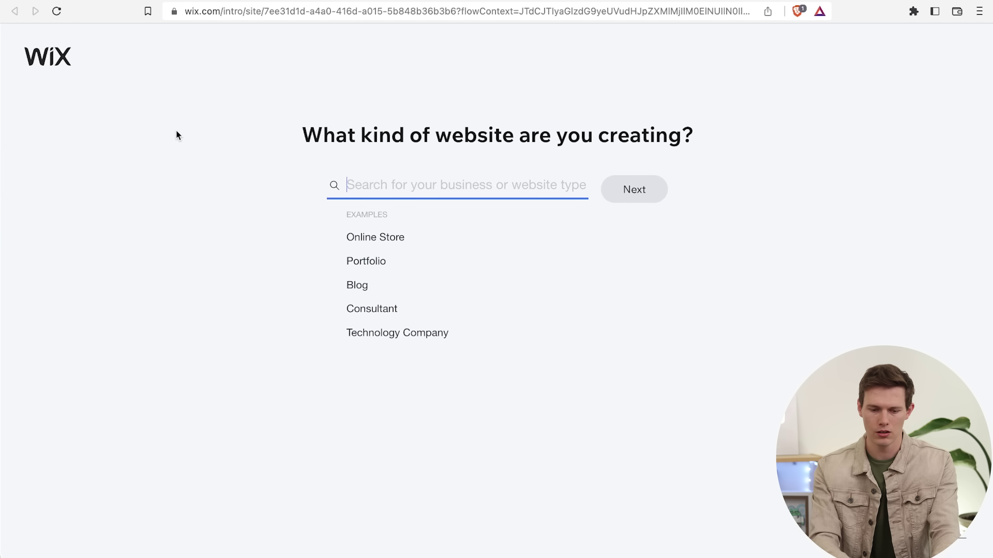
type("online coffe sub")
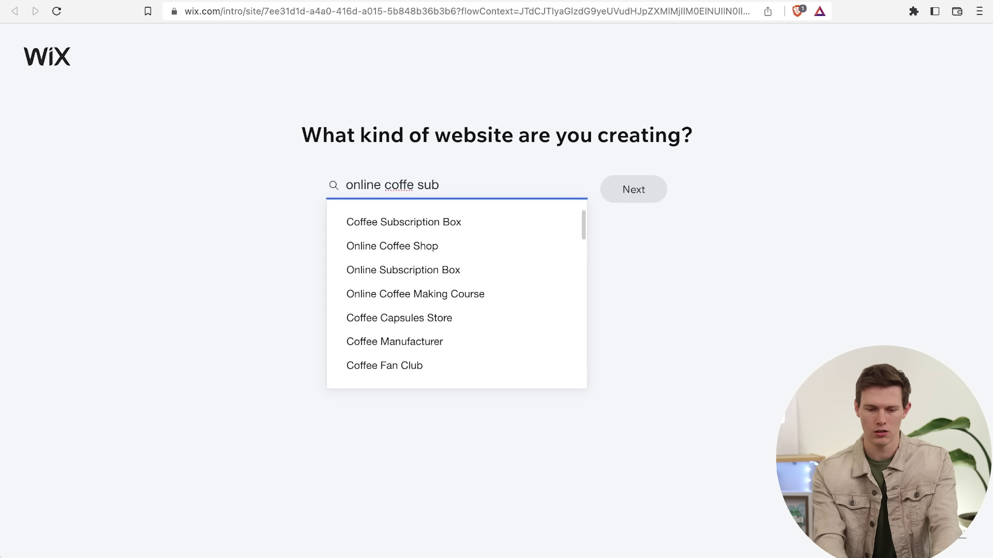
left_click(420, 223)
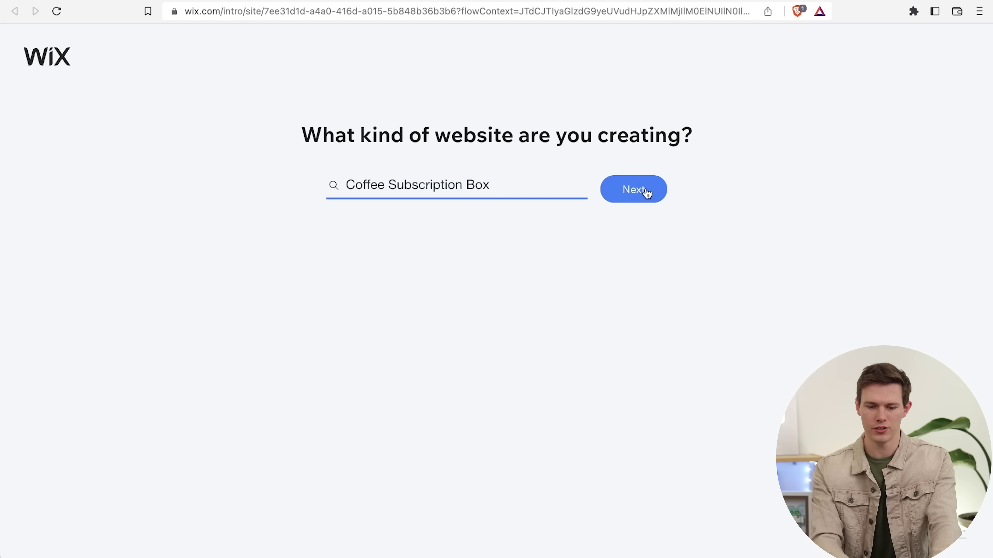
left_click(646, 191)
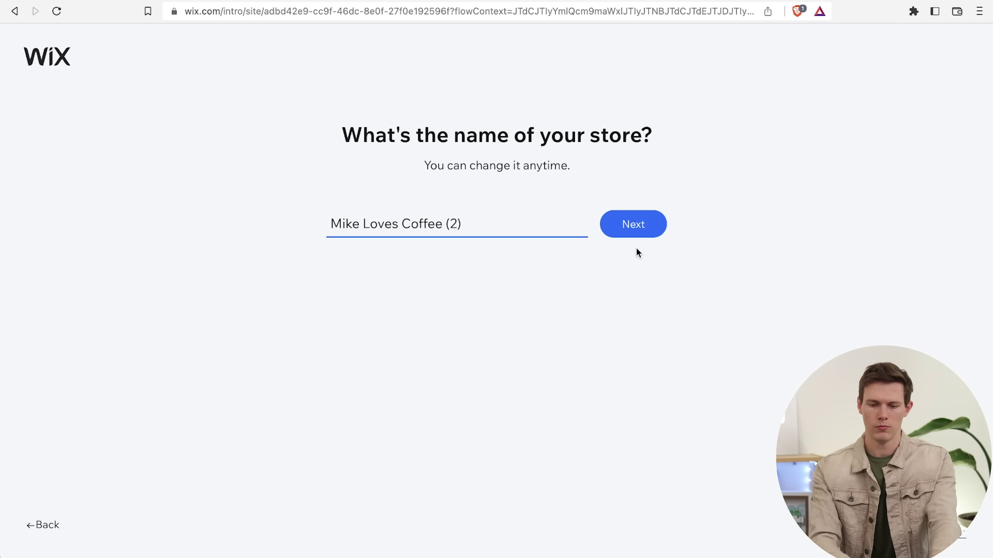
Keep the store name Mike Loves Coffee (2) and the preselected features, and choose to begin with a template.
left_click(651, 231)
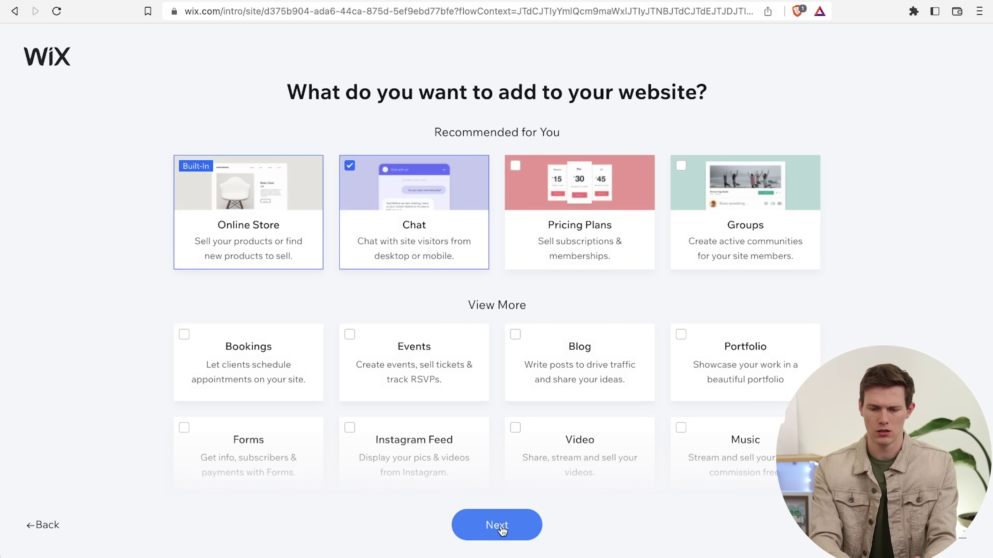
left_click(501, 526)
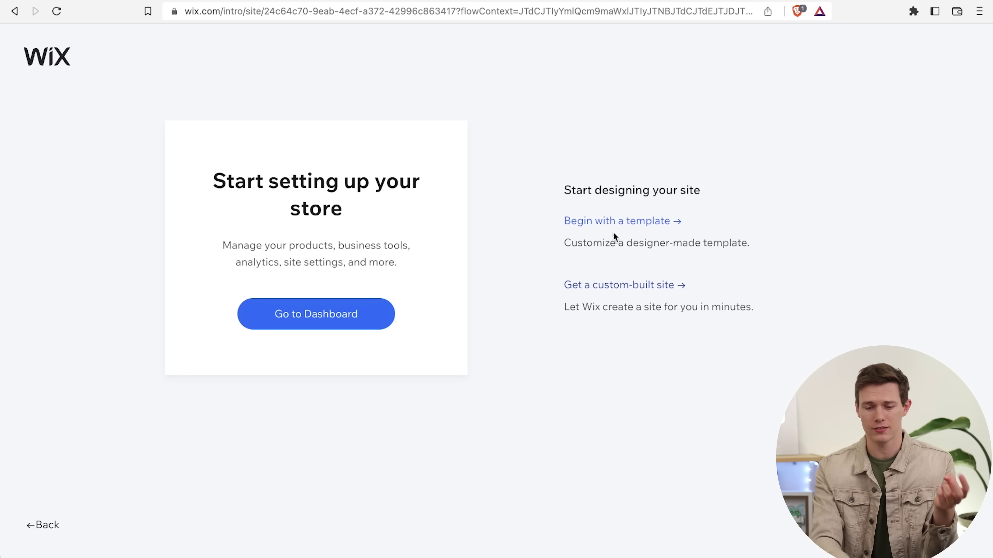
left_click(586, 229)
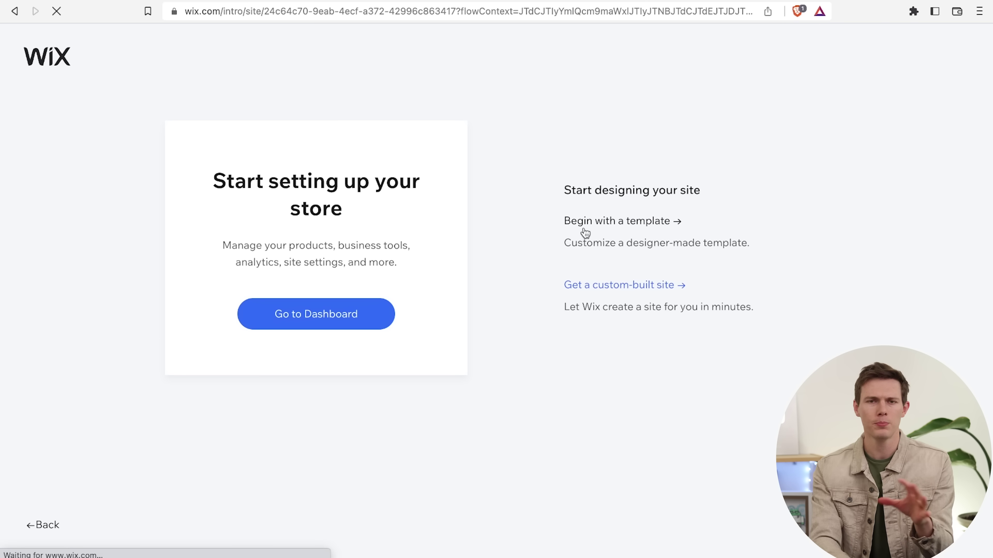
View the first Subscription Box Company template, for monthly roasted coffee subscriptions, and dismiss the starting-point popup.
scroll(424, 349, "down", 1)
scroll(423, 348, "down", 1)
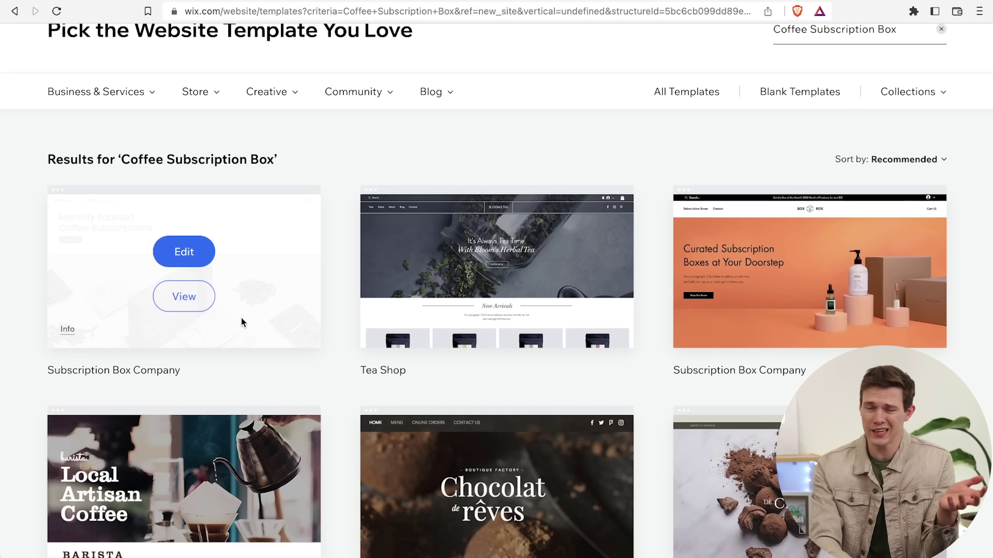
left_click(188, 296)
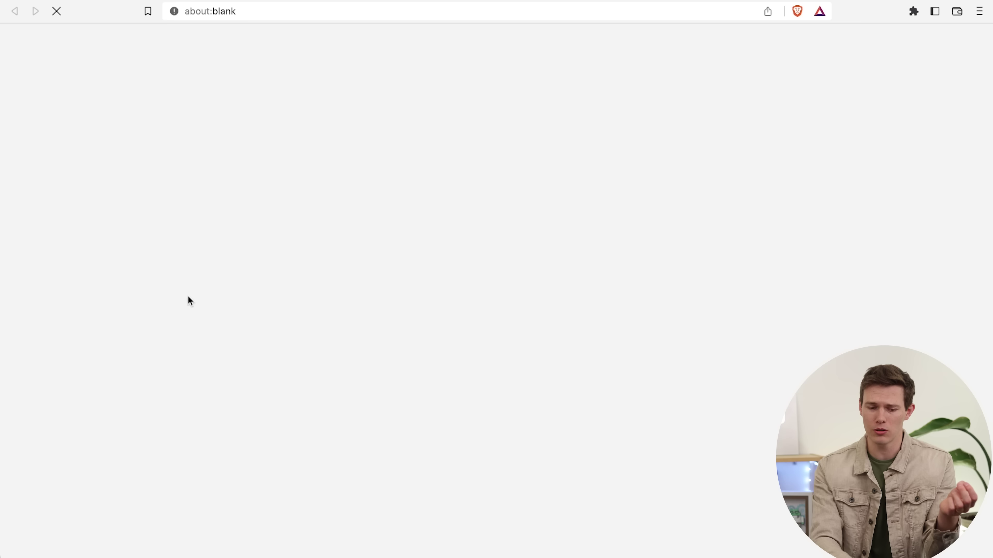
scroll(585, 354, "down", 5)
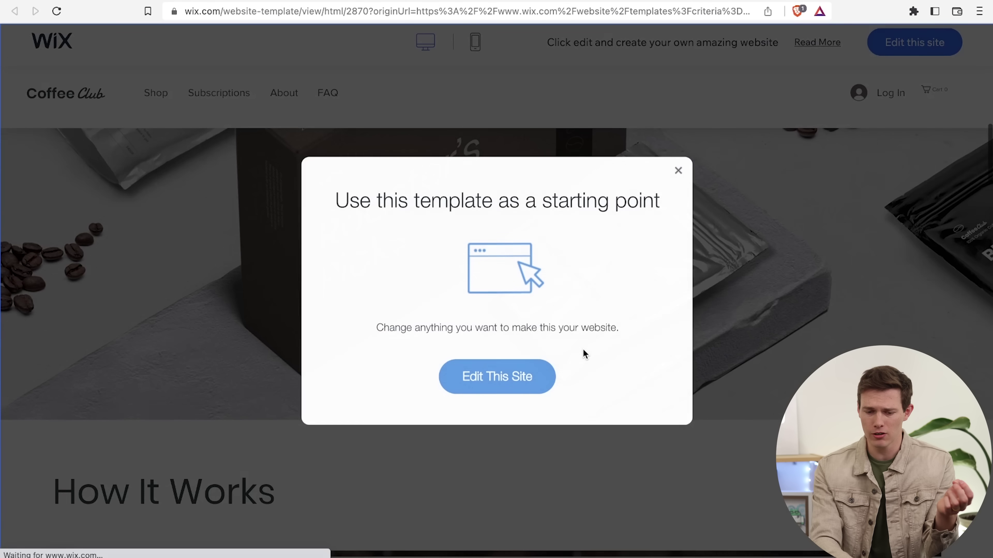
left_click(678, 171)
Examine the Coffee Club template's home page from the Roaster's Picks banner to the newsletter sign-up.
scroll(451, 439, "up", 5)
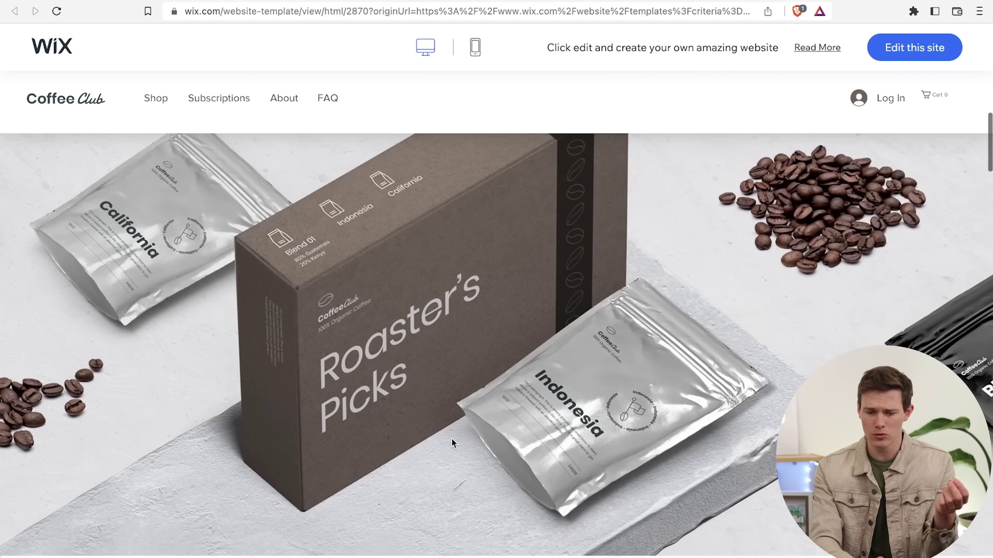
scroll(451, 439, "down", 10)
scroll(451, 439, "down", 10)
scroll(451, 439, "up", 9)
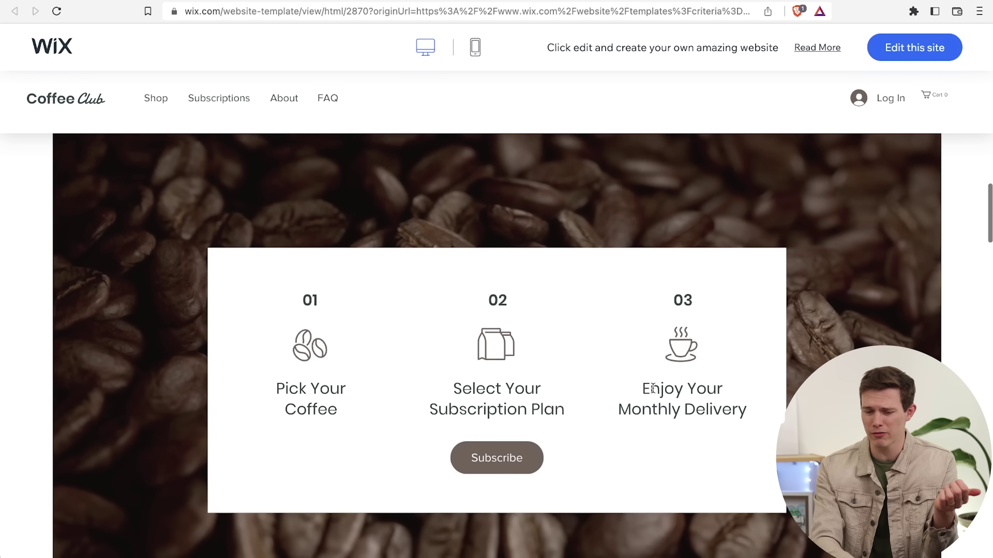
scroll(642, 390, "down", 2)
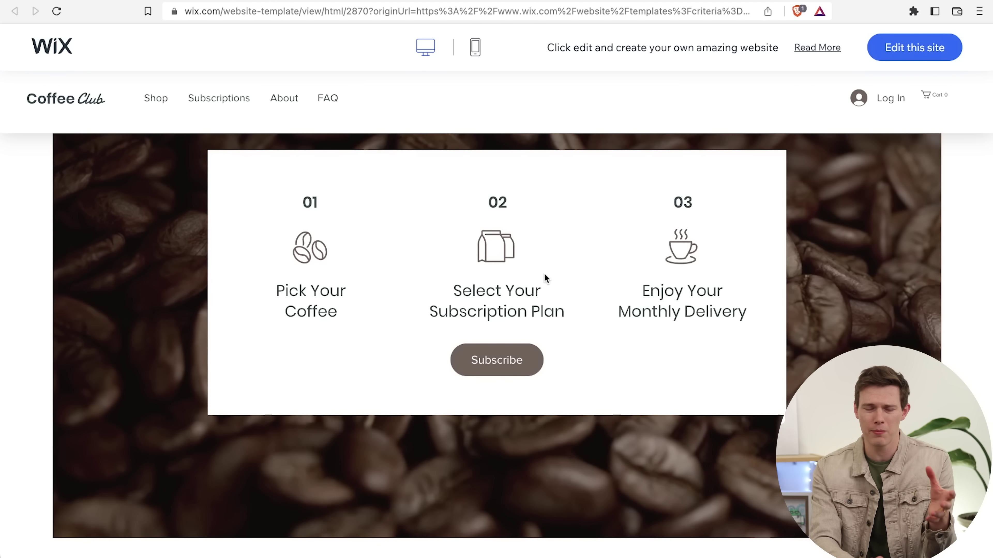
scroll(545, 278, "down", 8)
scroll(545, 278, "down", 5)
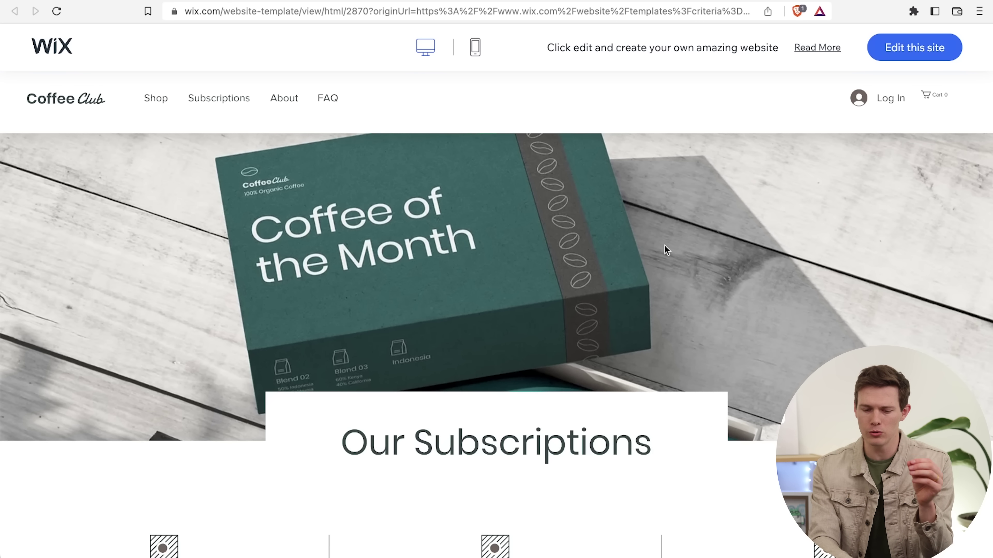
scroll(665, 246, "down", 5)
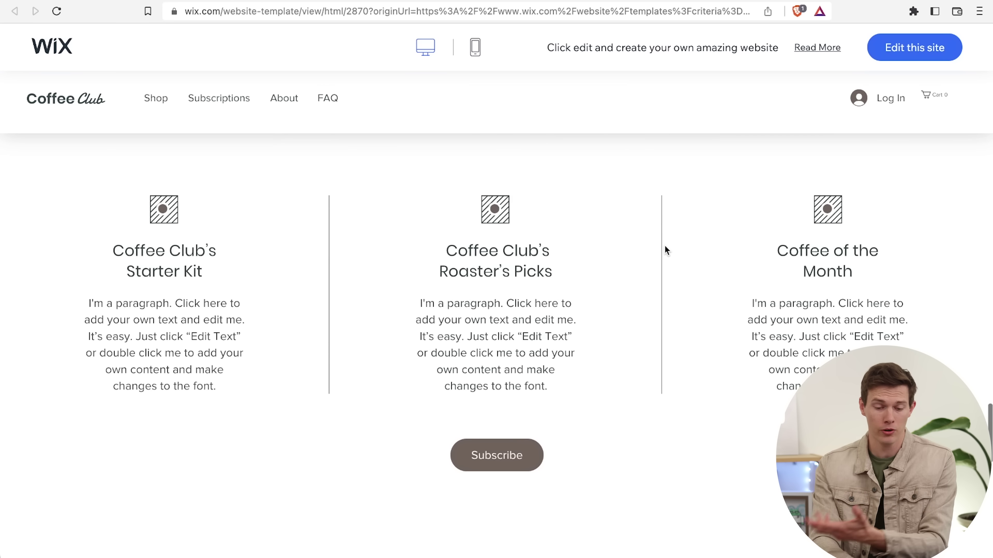
scroll(665, 250, "down", 10)
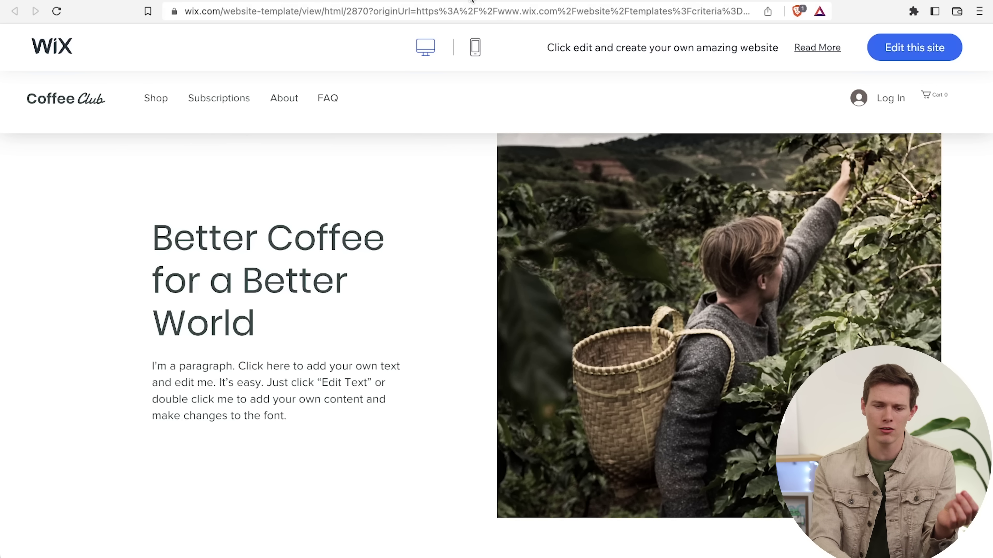
scroll(518, 240, "down", 7)
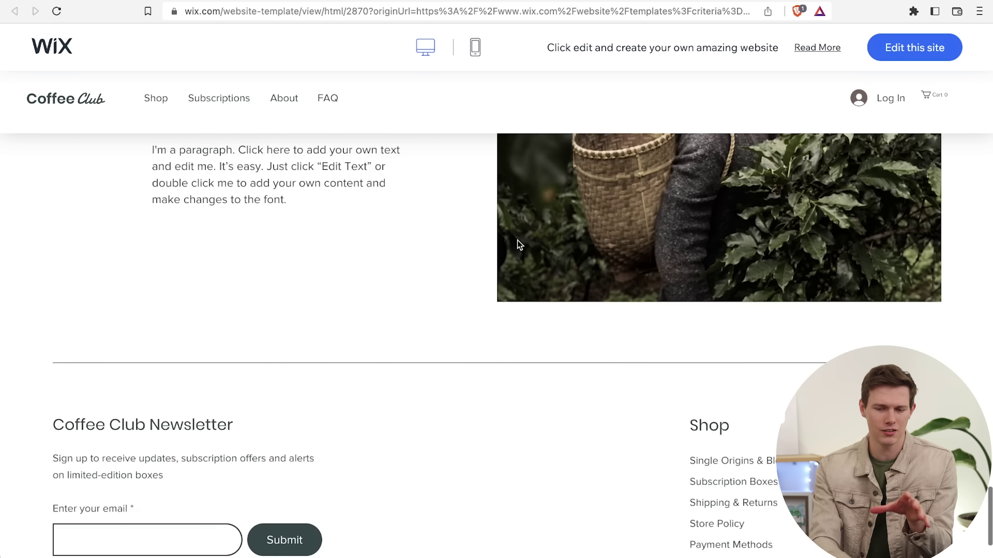
Open the Coffee Club template for editing and compare it with the generated Retro site's home page.
left_click(902, 52)
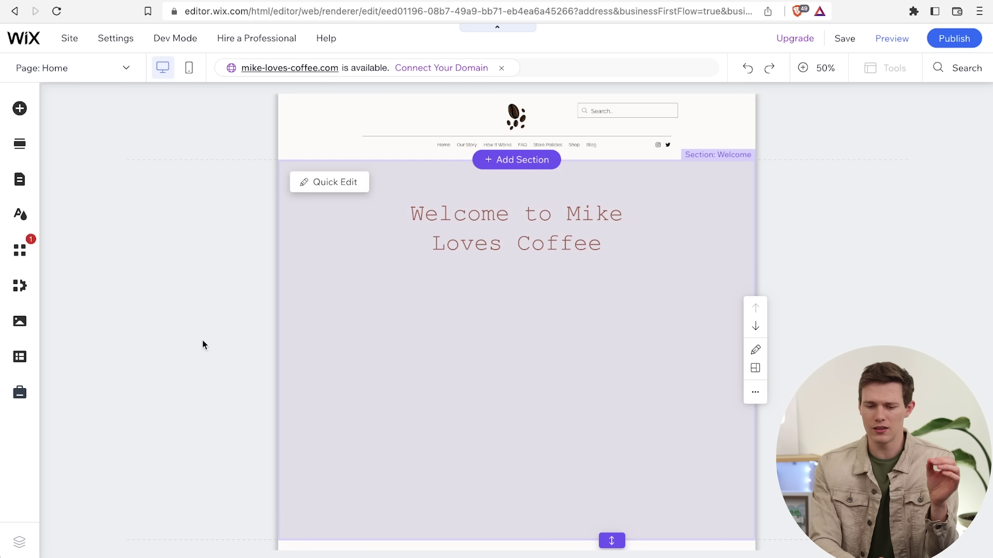
scroll(203, 339, "down", 10)
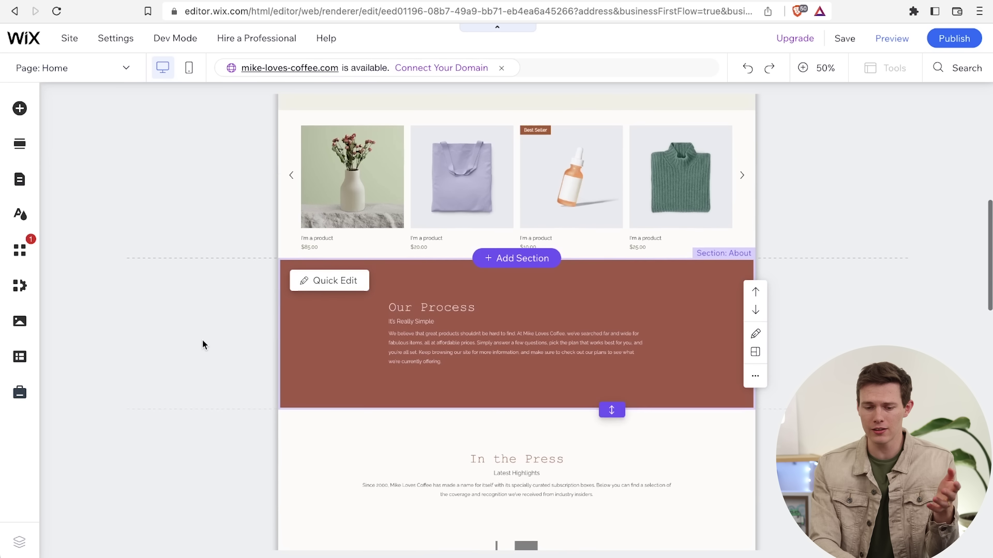
scroll(202, 339, "up", 10)
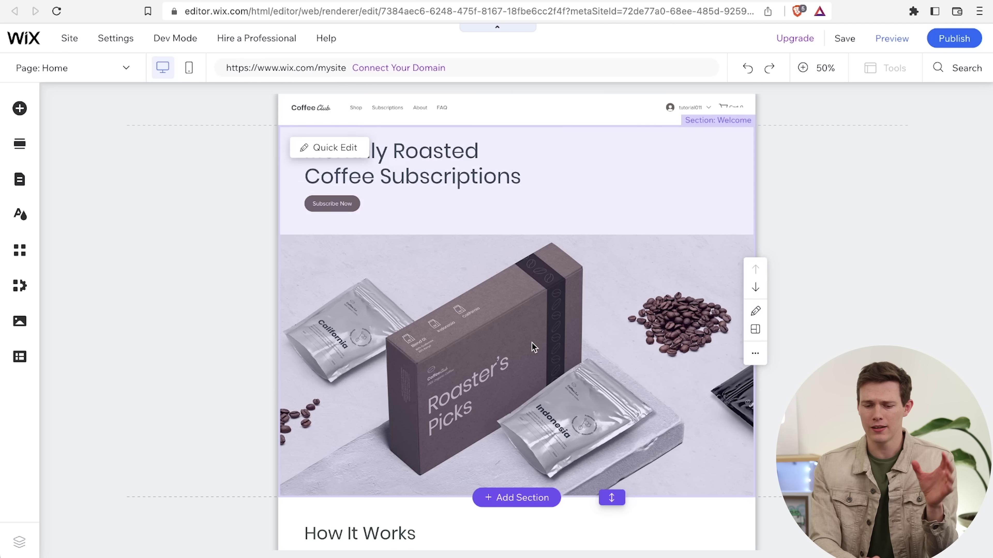
Look over the Welcome and How It Works sections of the Coffee Club site in the editor.
scroll(532, 343, "down", 3)
scroll(533, 343, "down", 5)
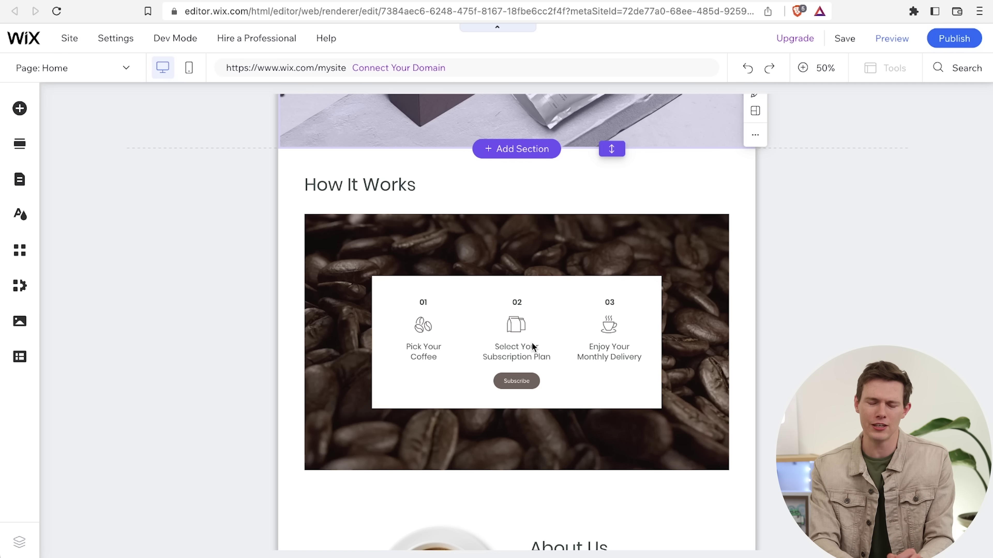
scroll(769, 385, "up", 5)
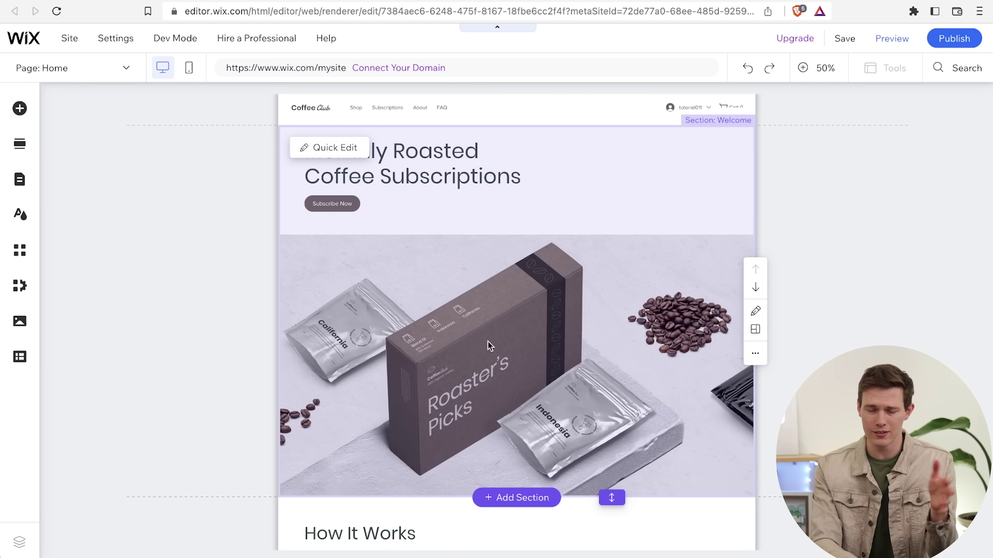
scroll(663, 312, "down", 6)
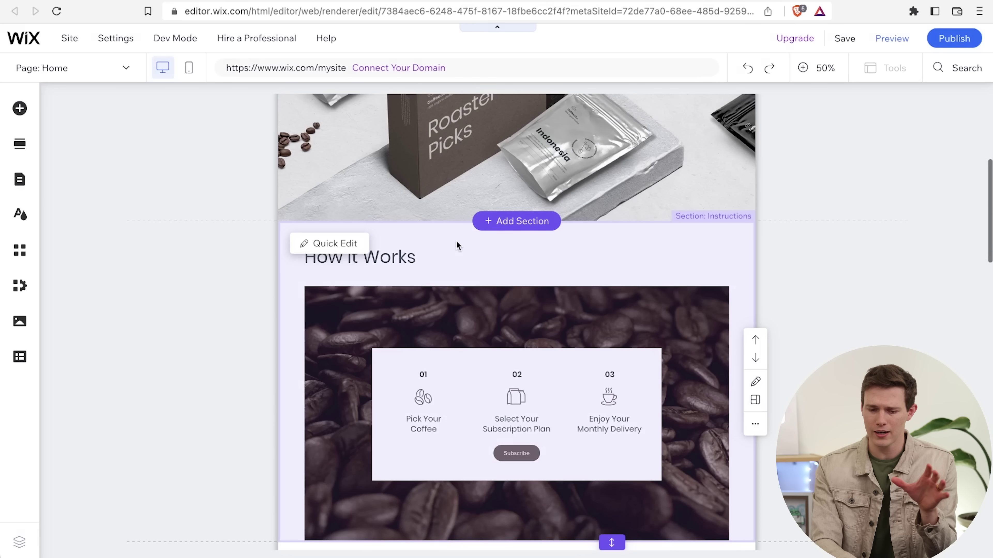
scroll(607, 368, "down", 3)
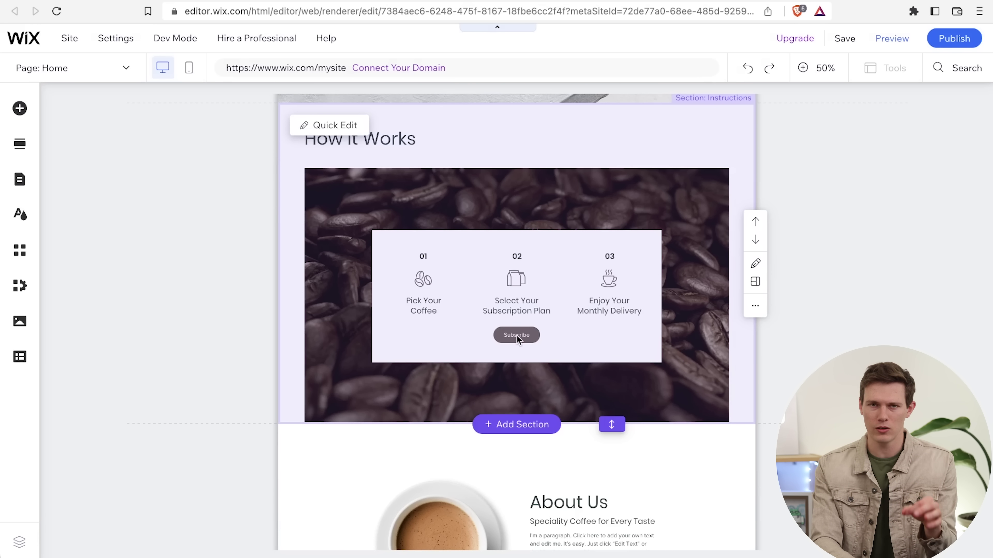
scroll(743, 340, "up", 4)
scroll(753, 338, "up", 7)
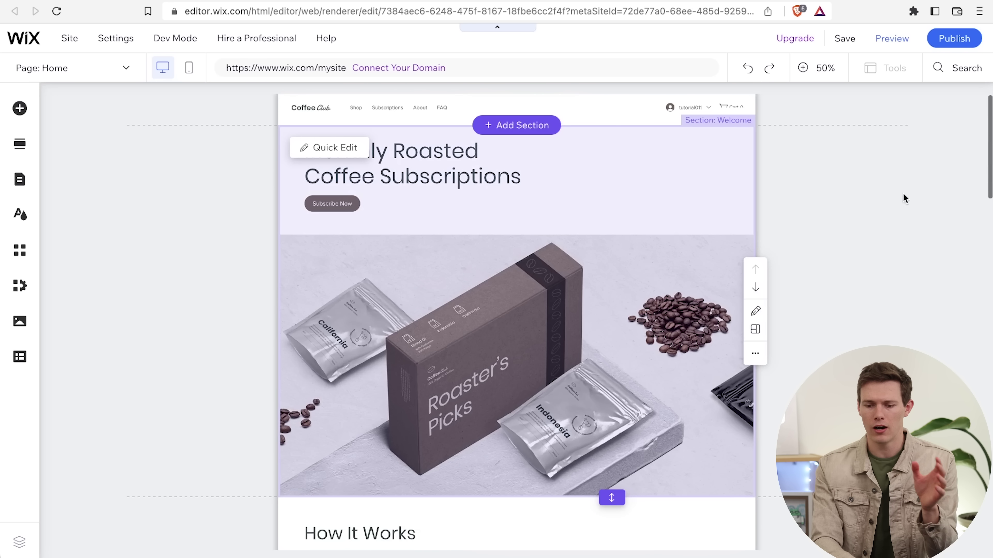
Preview the Coffee Club site and follow the How It Works section's Subscribe link to the subscription boxes page.
left_click(895, 38)
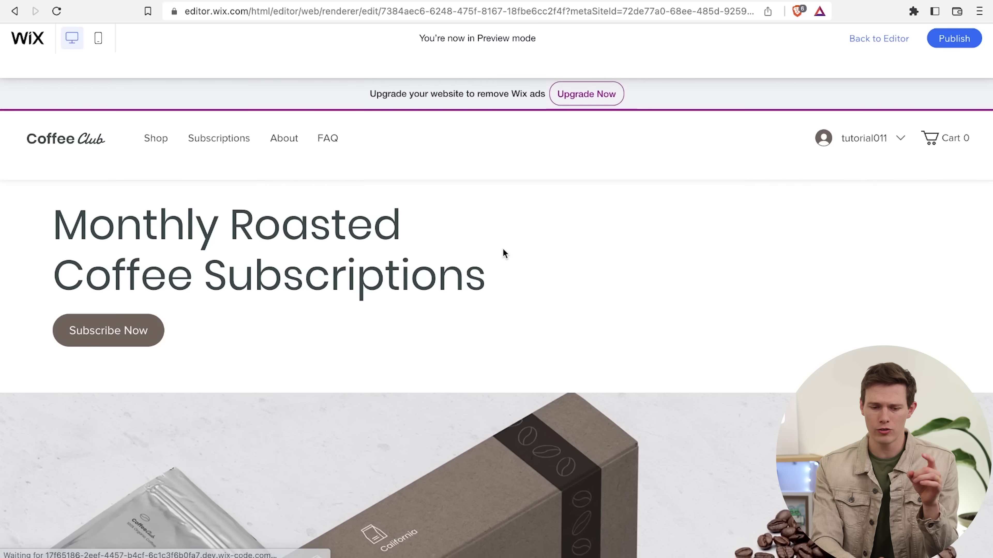
scroll(502, 250, "down", 4)
scroll(502, 250, "up", 2)
scroll(502, 250, "down", 3)
scroll(503, 249, "down", 5)
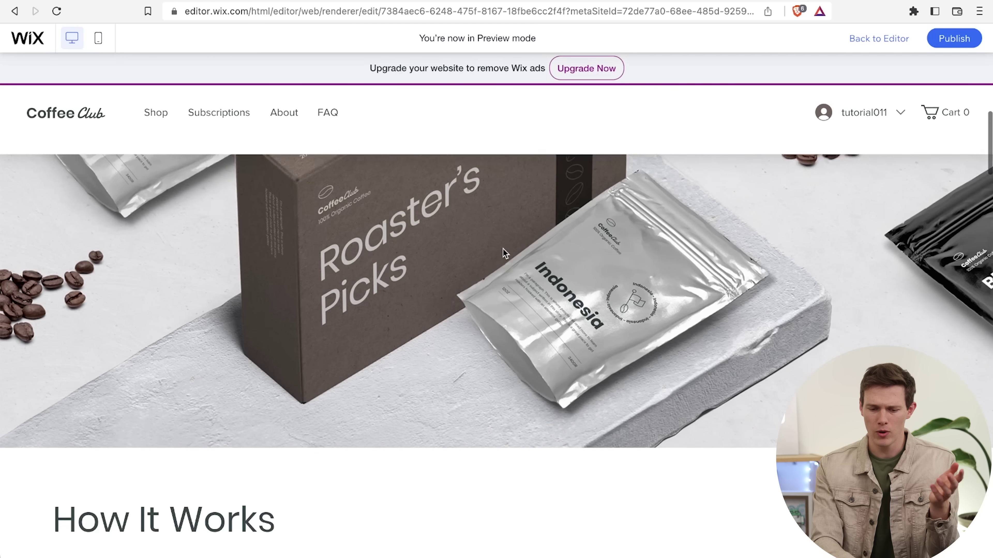
scroll(559, 397, "down", 8)
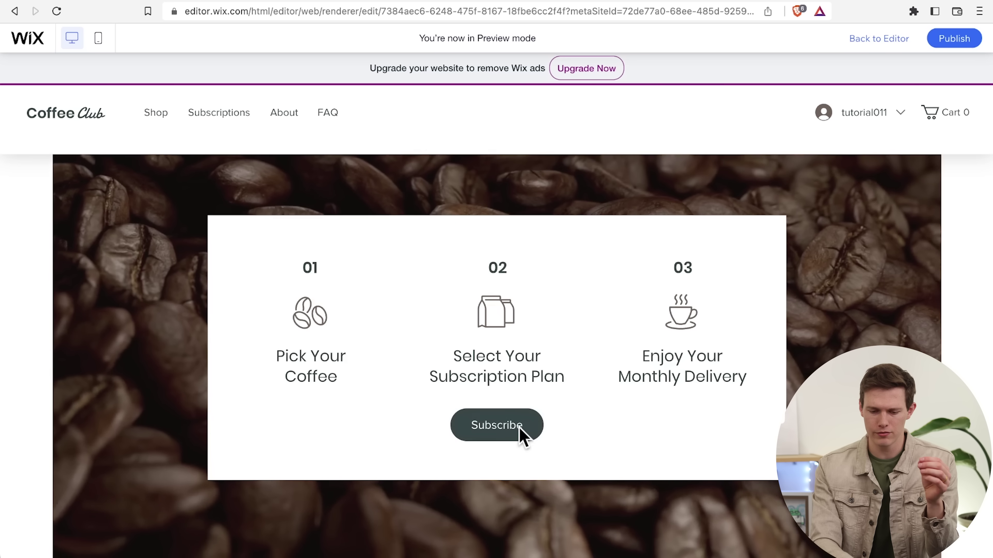
left_click(515, 430)
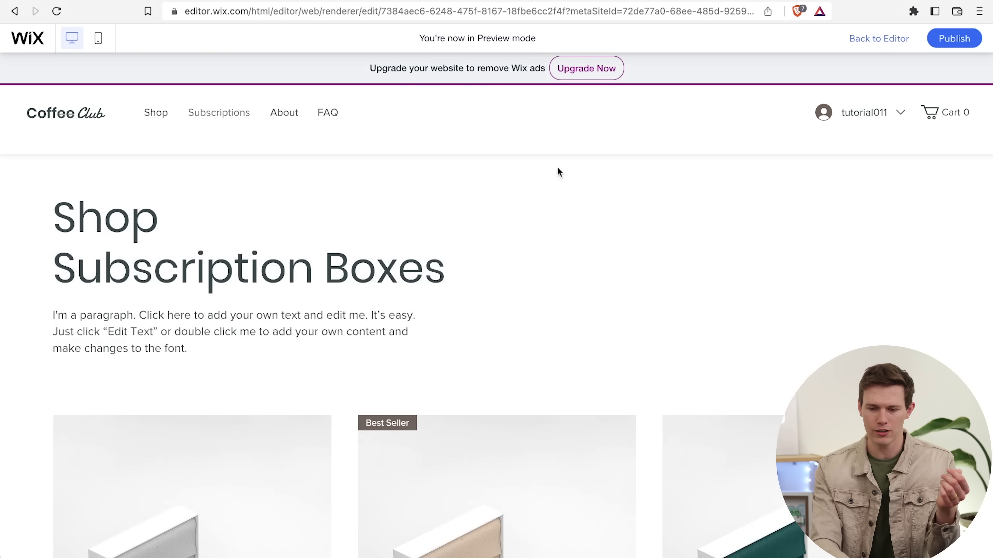
Leave the preview and open the site's Home page in the editor.
left_click(879, 40)
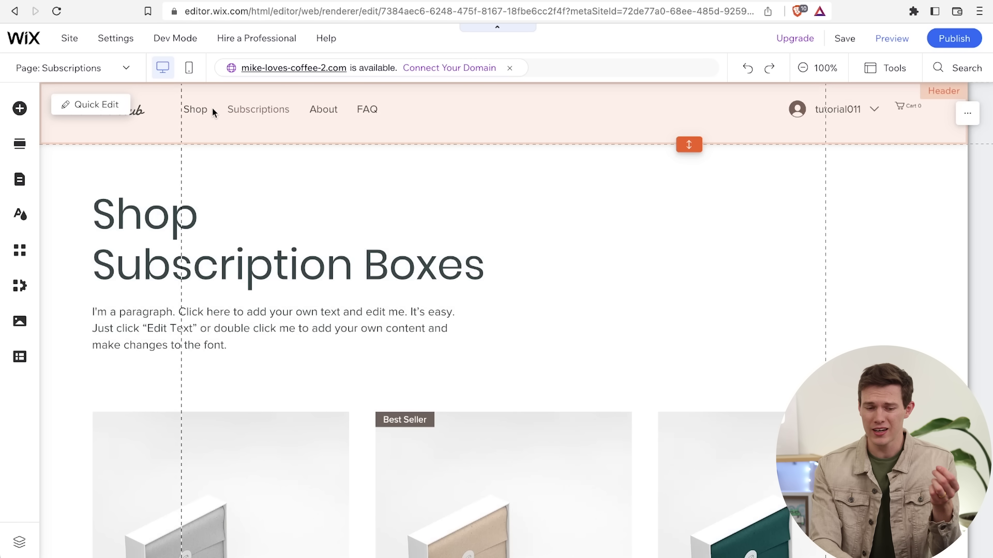
left_click(264, 110)
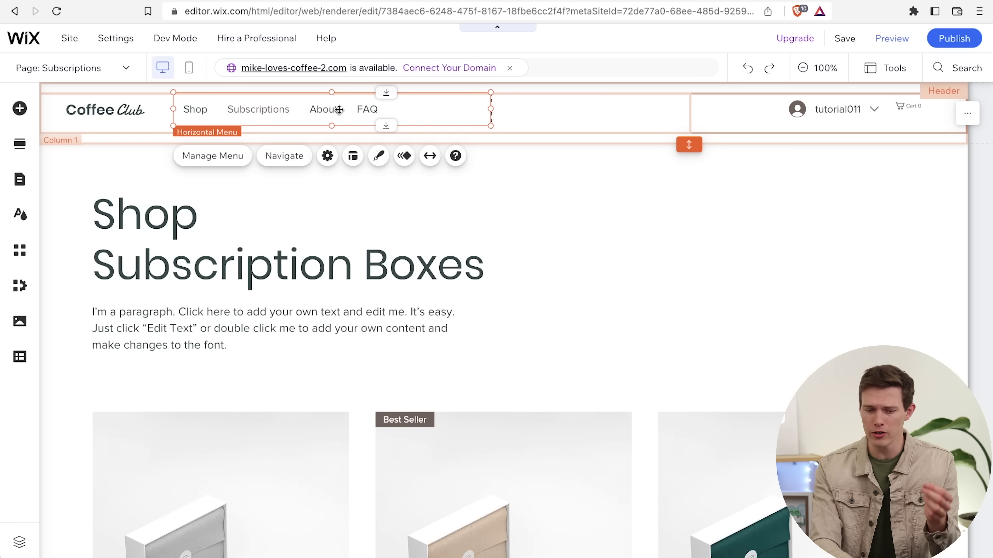
left_click(101, 69)
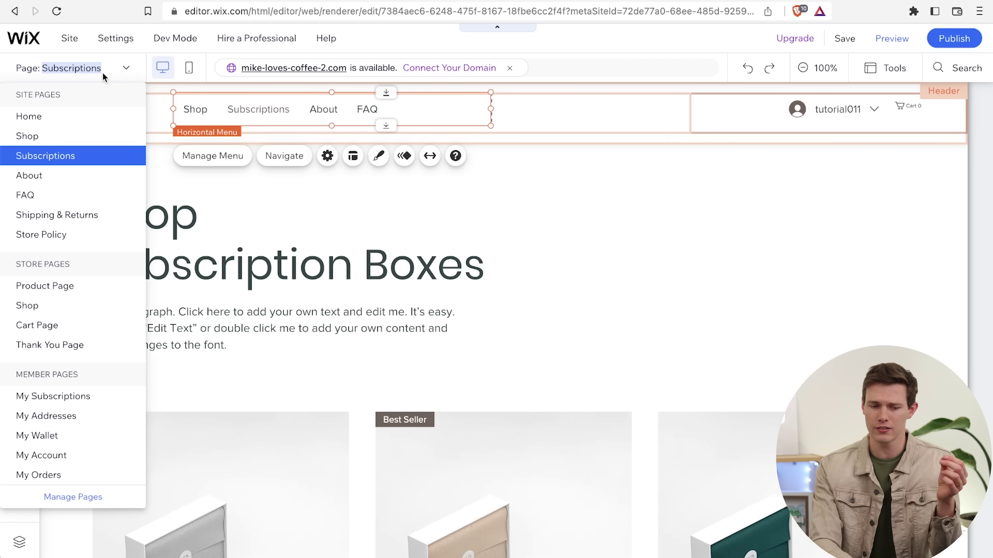
left_click(88, 120)
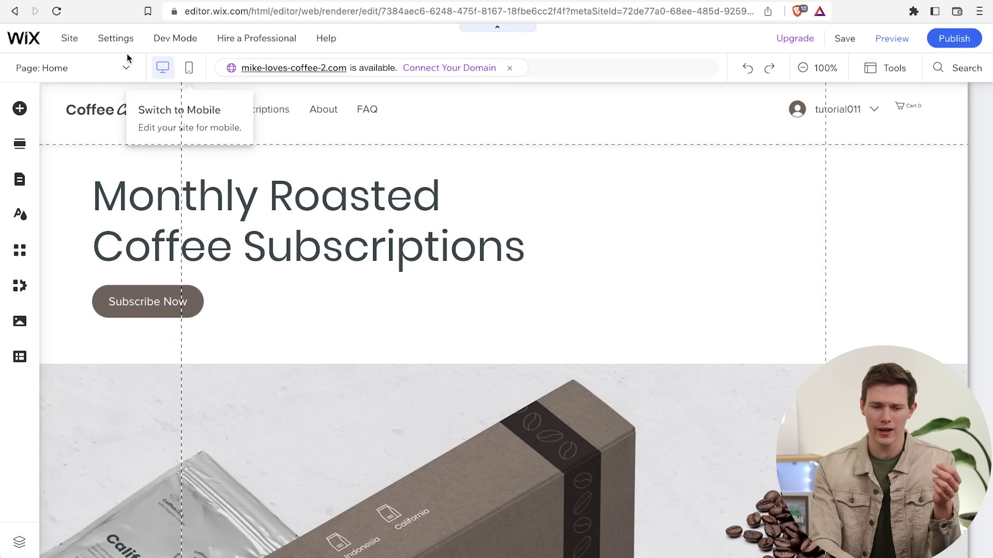
Check the mobile version of the home page, skipping its introduction, and return to the desktop version.
mouse_move(40, 69)
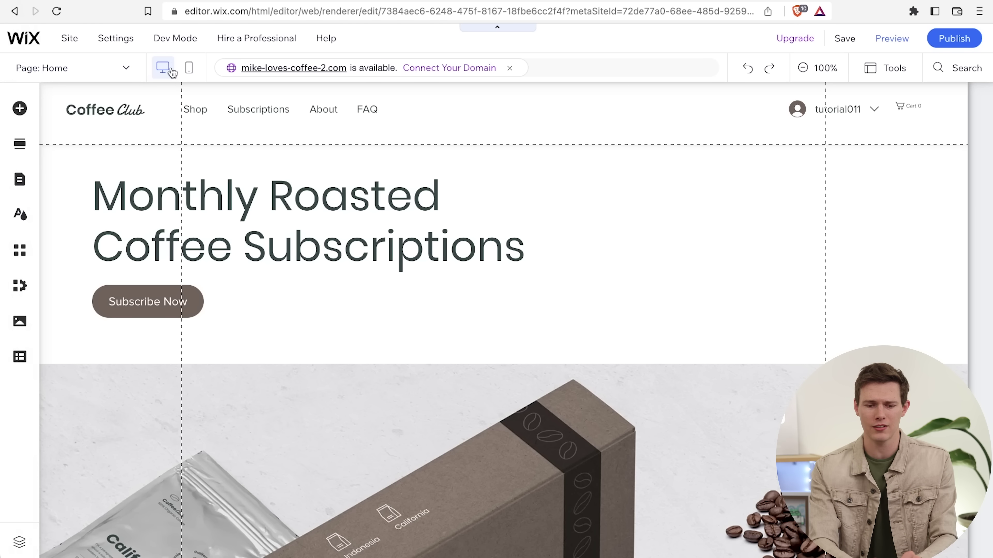
left_click(192, 67)
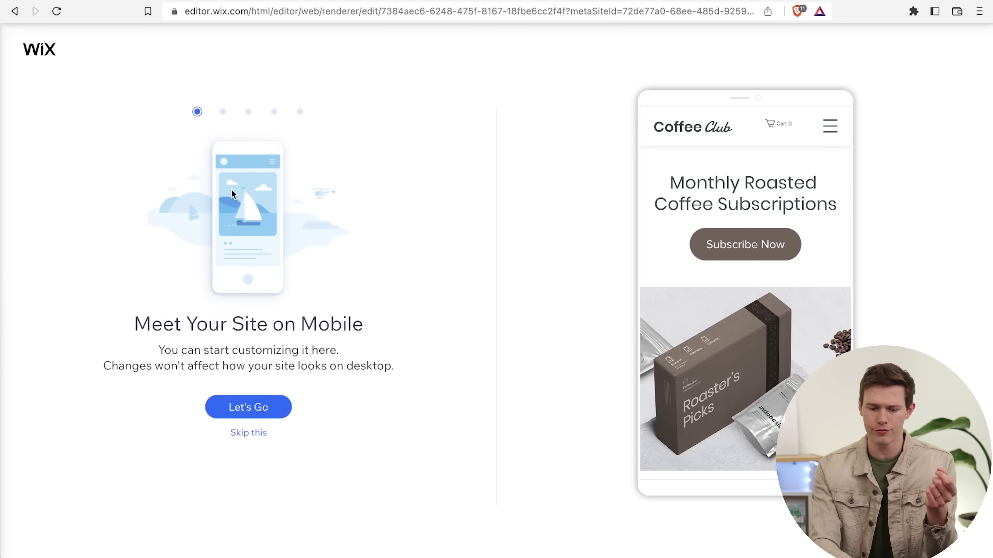
left_click(251, 433)
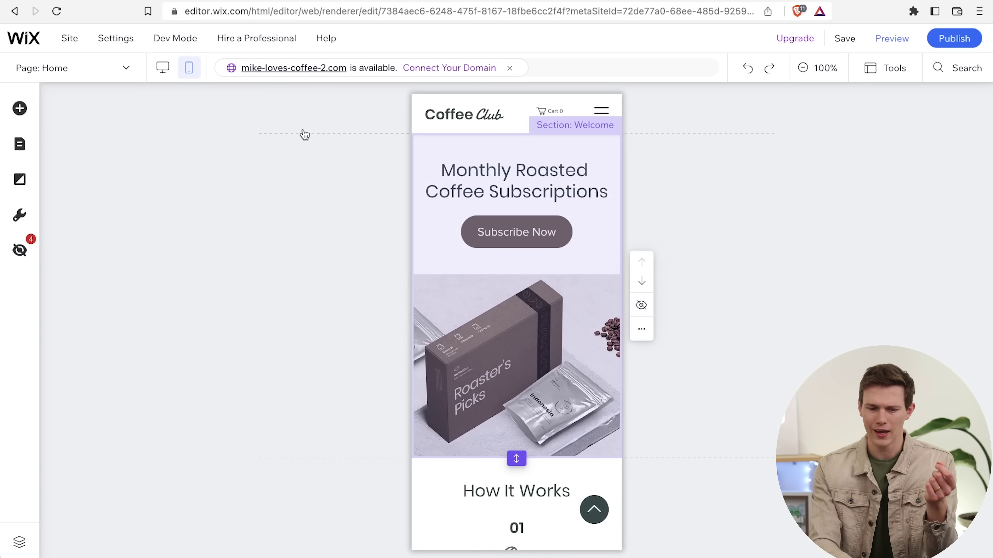
left_click(164, 74)
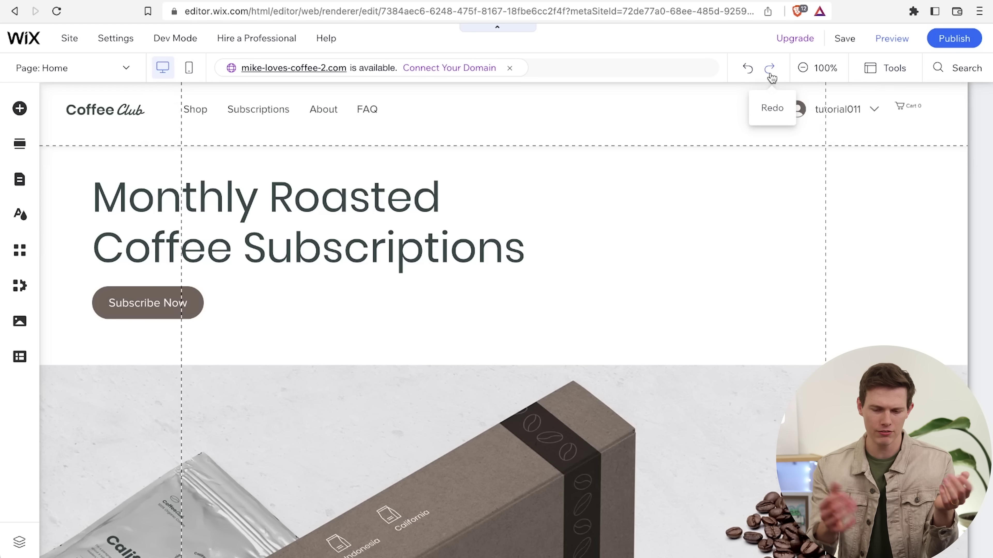
Compare the home page at 50% and 100% zoom, and look over its Welcome and How It Works sections at 50%.
left_click(811, 72)
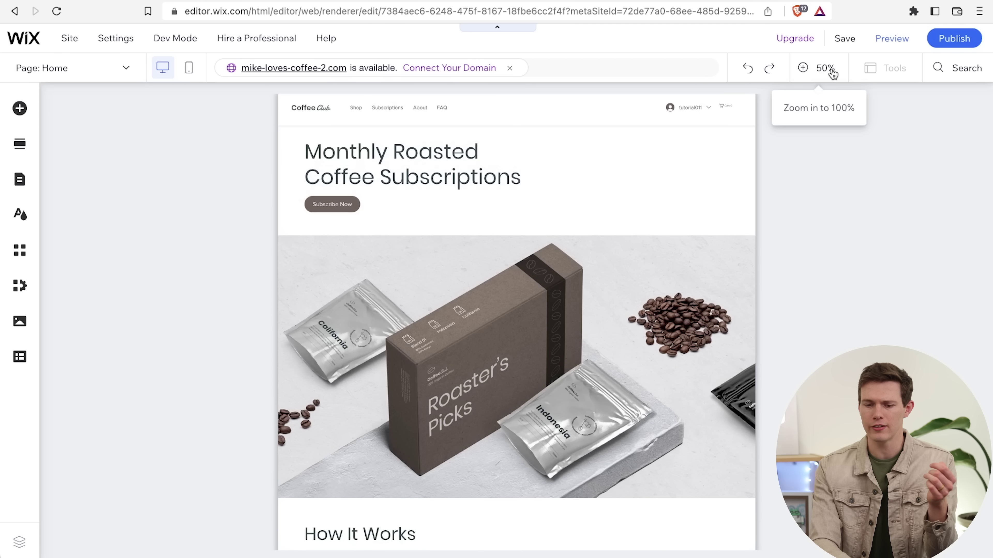
scroll(768, 304, "down", 5)
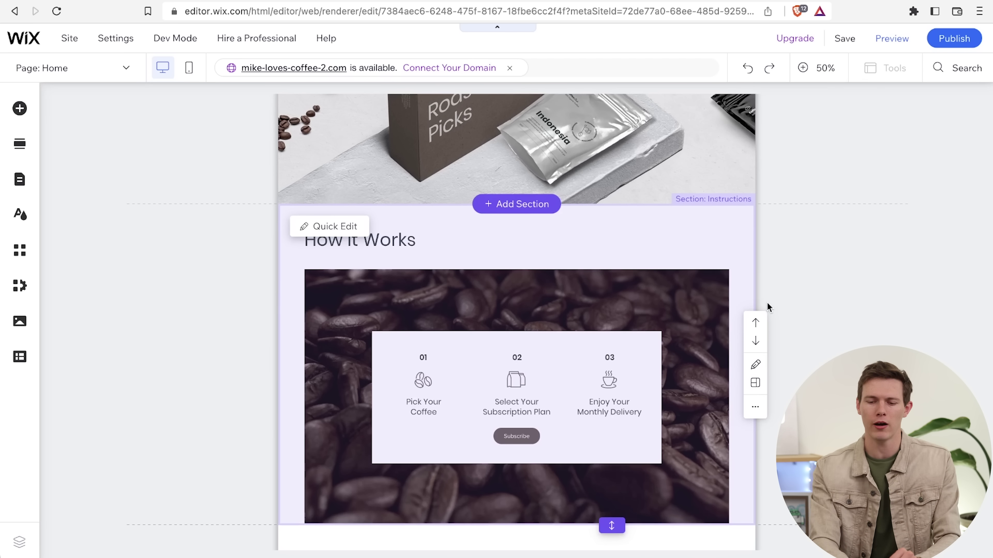
left_click(813, 74)
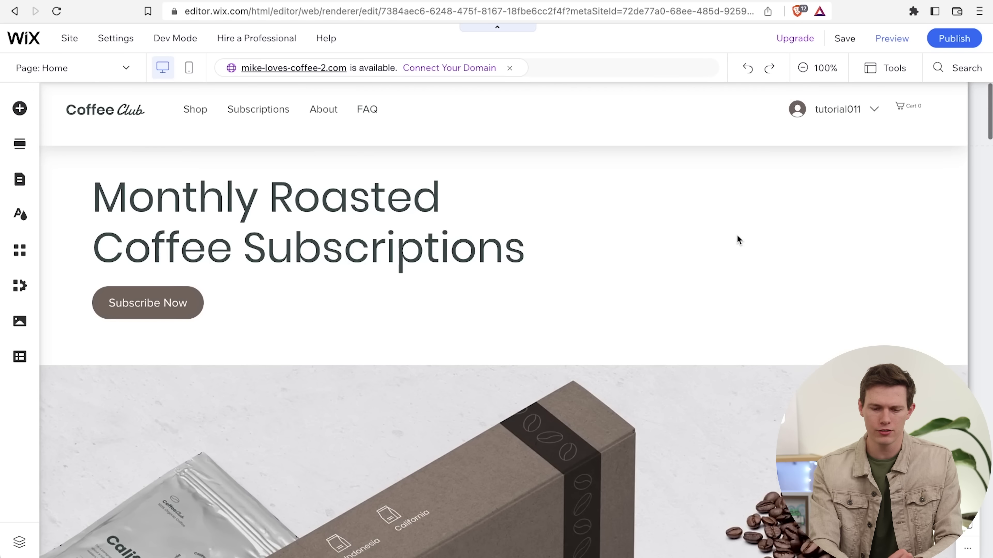
scroll(737, 235, "down", 10)
scroll(737, 235, "up", 10)
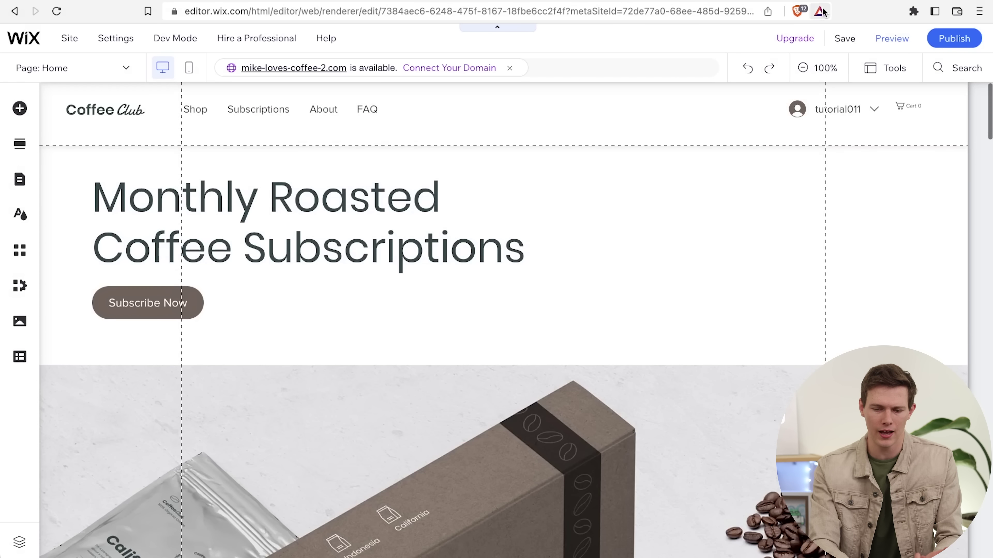
left_click(817, 68)
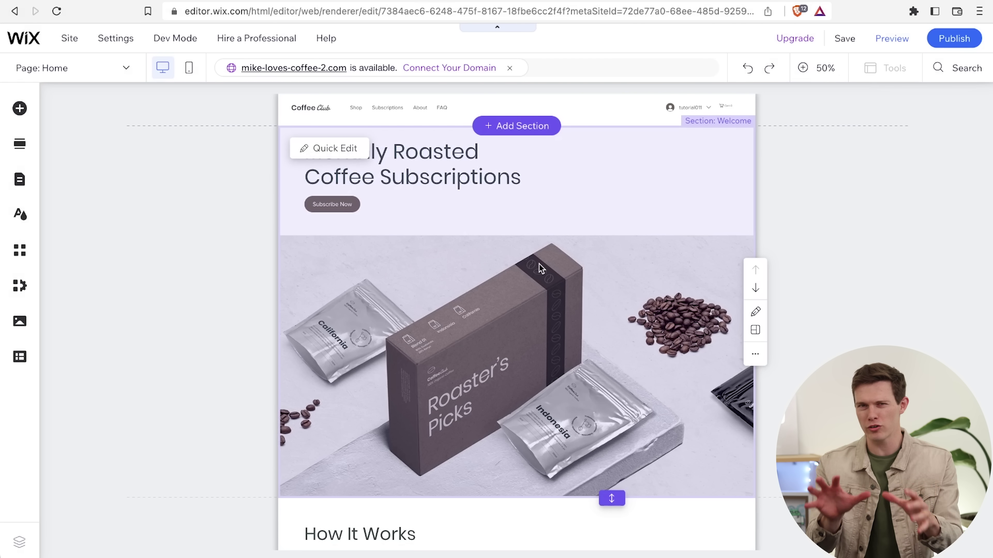
scroll(524, 358, "down", 8)
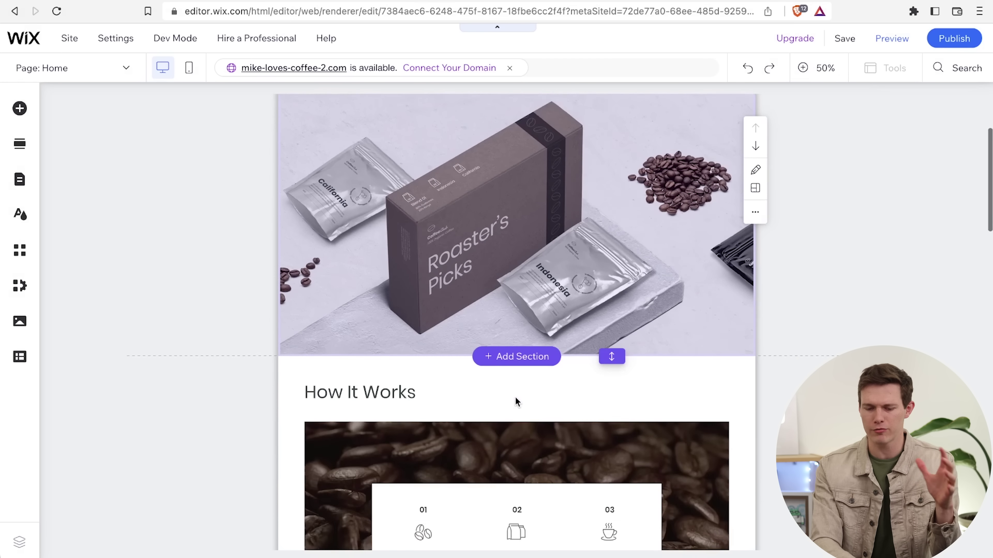
scroll(867, 185, "up", 5)
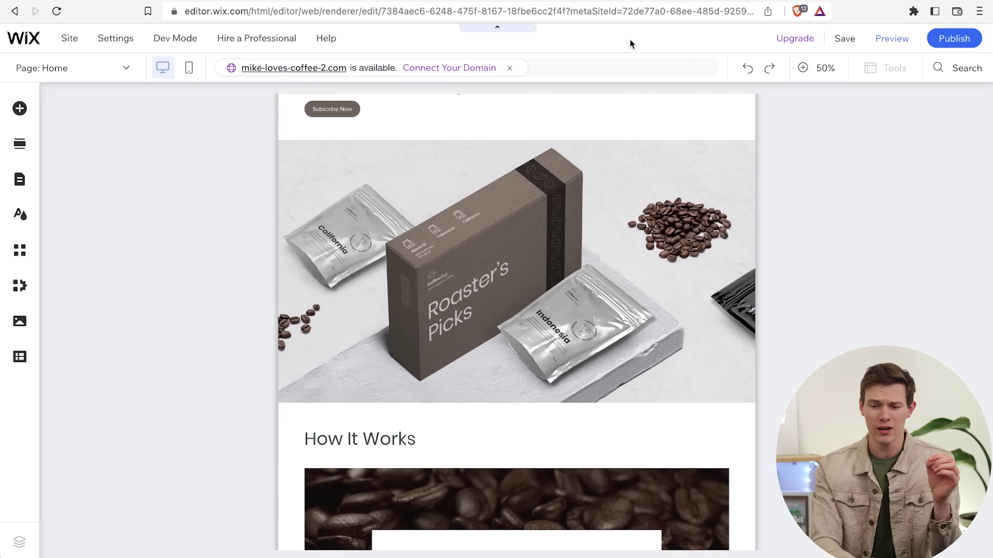
Save the site with the option to connect a customized domain, and choose to get a new domain name.
left_click(846, 50)
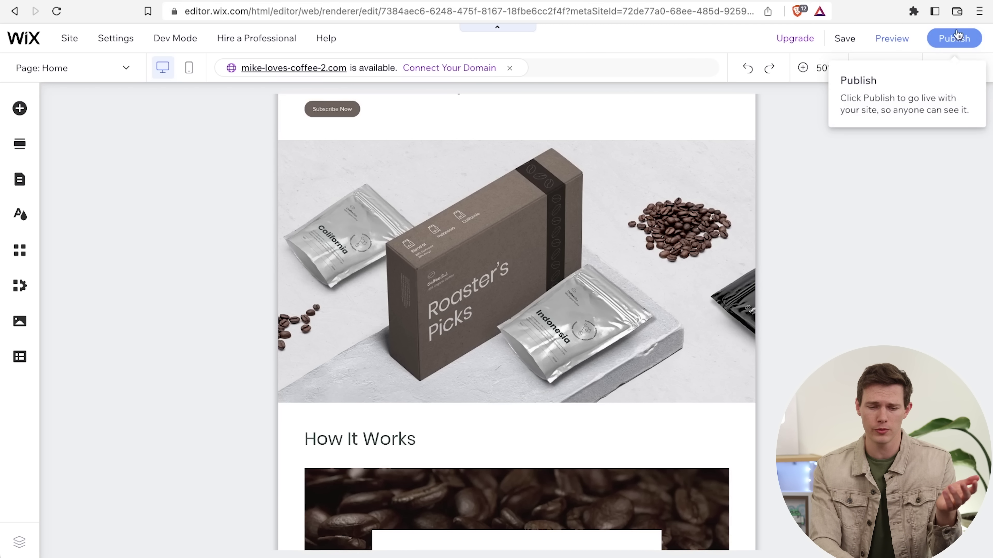
mouse_move(112, 40)
mouse_move(74, 42)
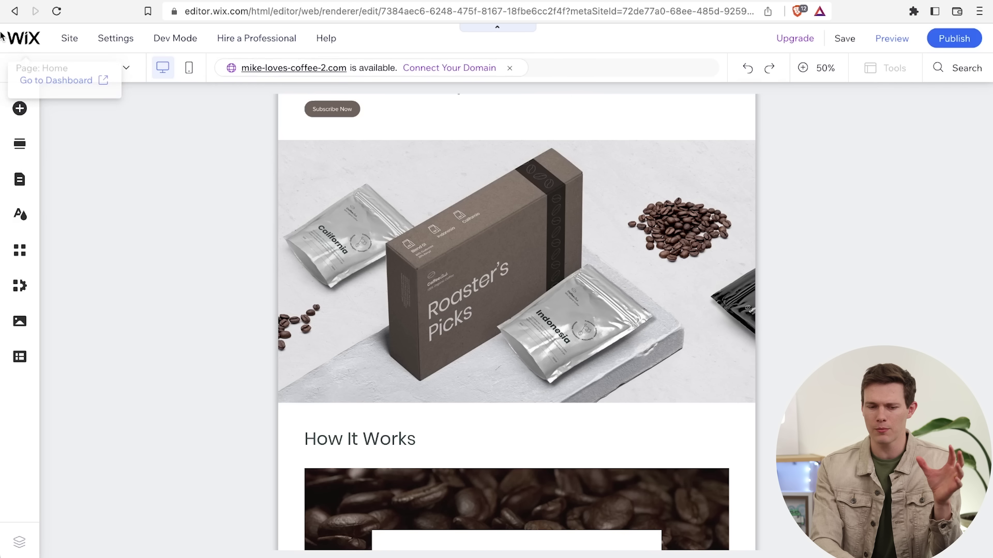
mouse_move(322, 38)
mouse_move(187, 43)
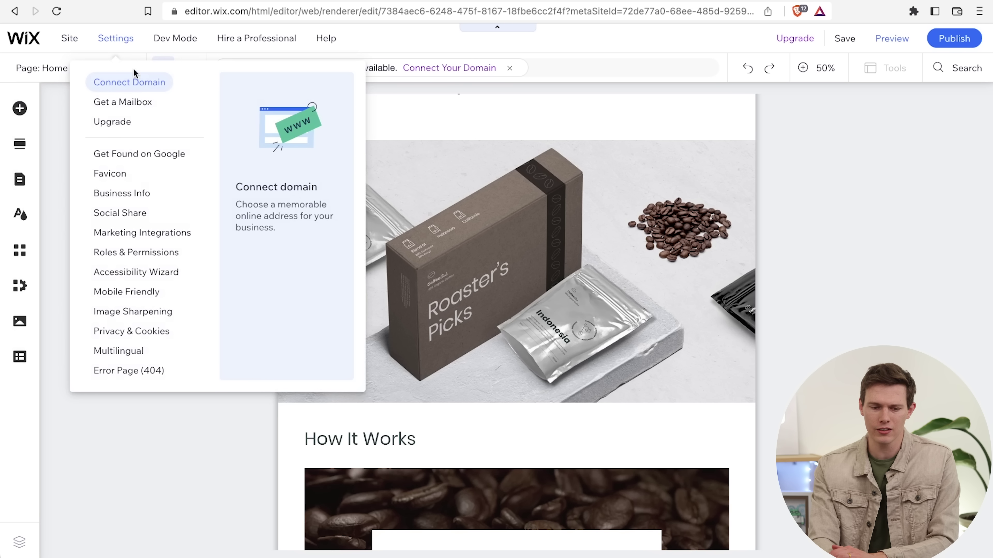
left_click(140, 85)
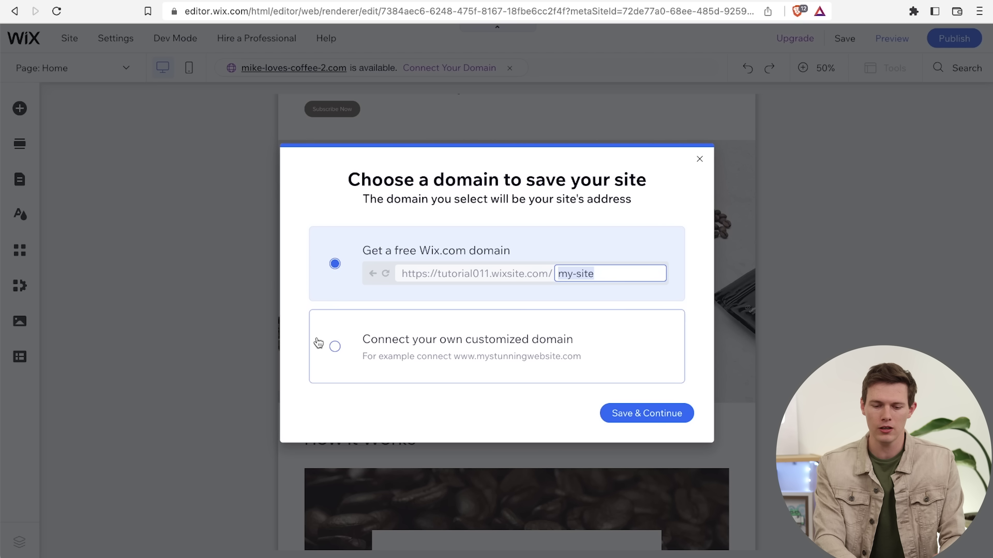
left_click(346, 351)
left_click(649, 420)
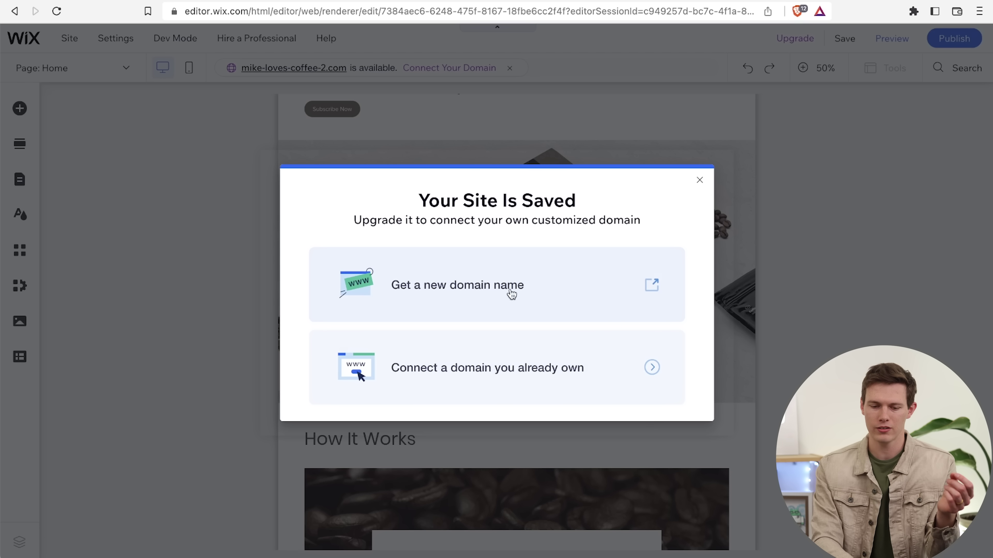
left_click(506, 287)
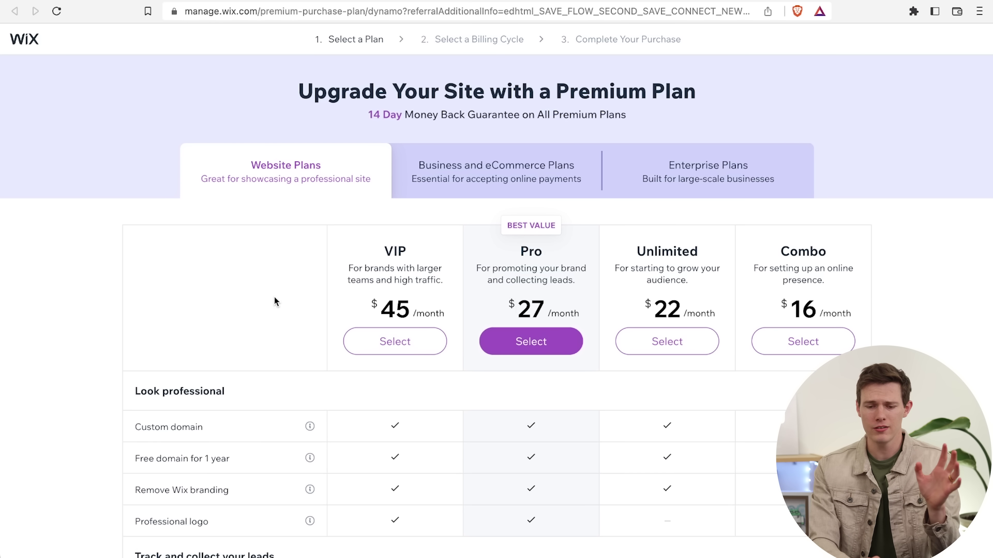
Look over the Website, Enterprise, and Business and eCommerce premium plans.
scroll(274, 301, "down", 3)
scroll(274, 301, "up", 2)
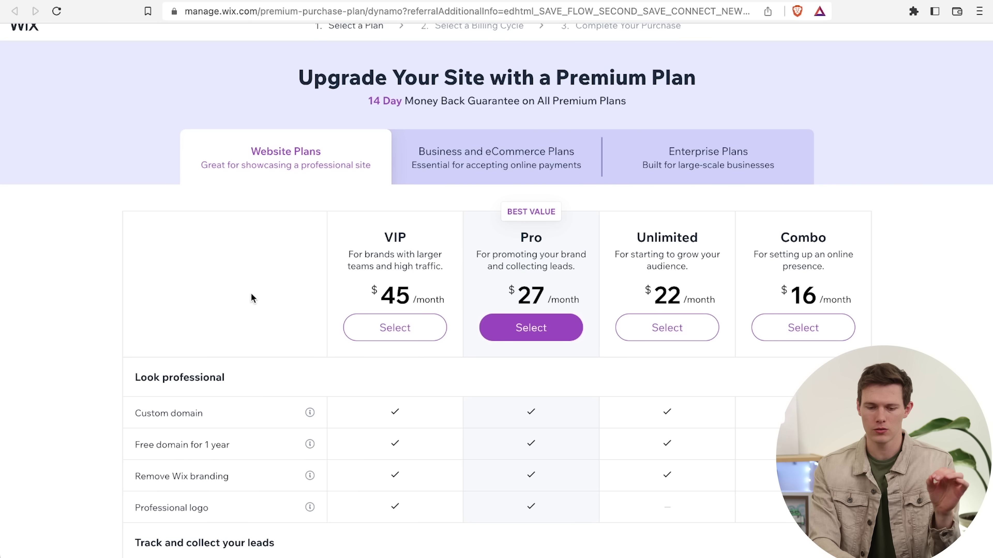
left_click(746, 159)
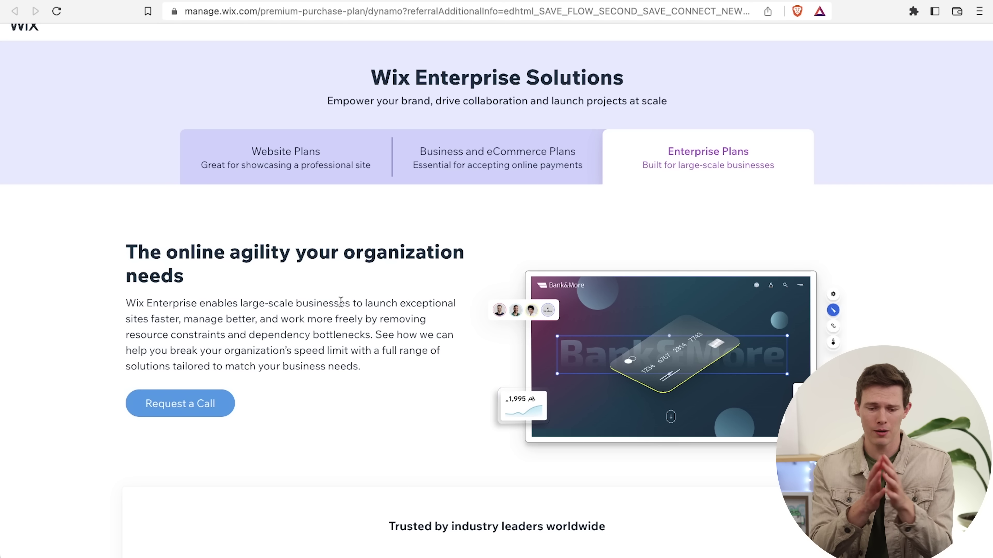
left_click(497, 156)
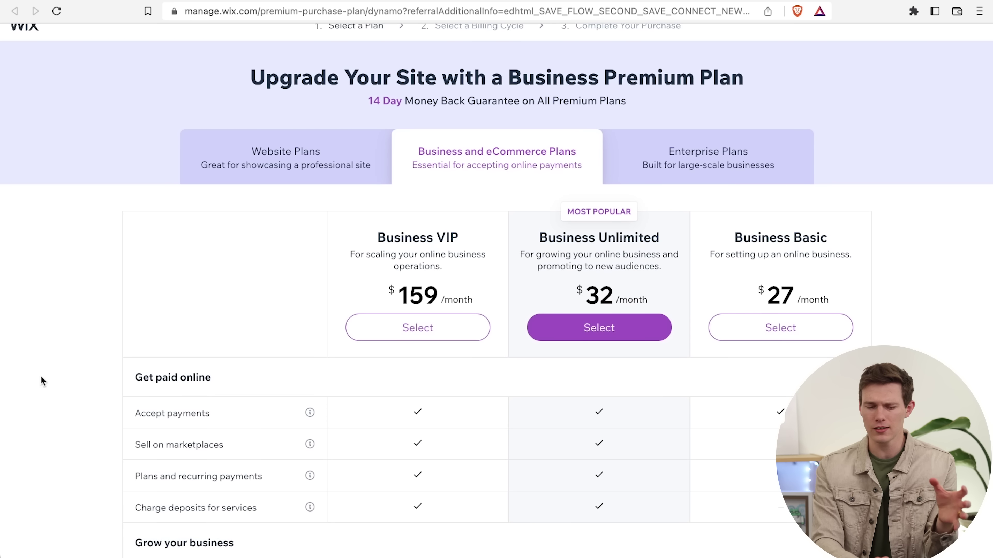
scroll(41, 377, "down", 3)
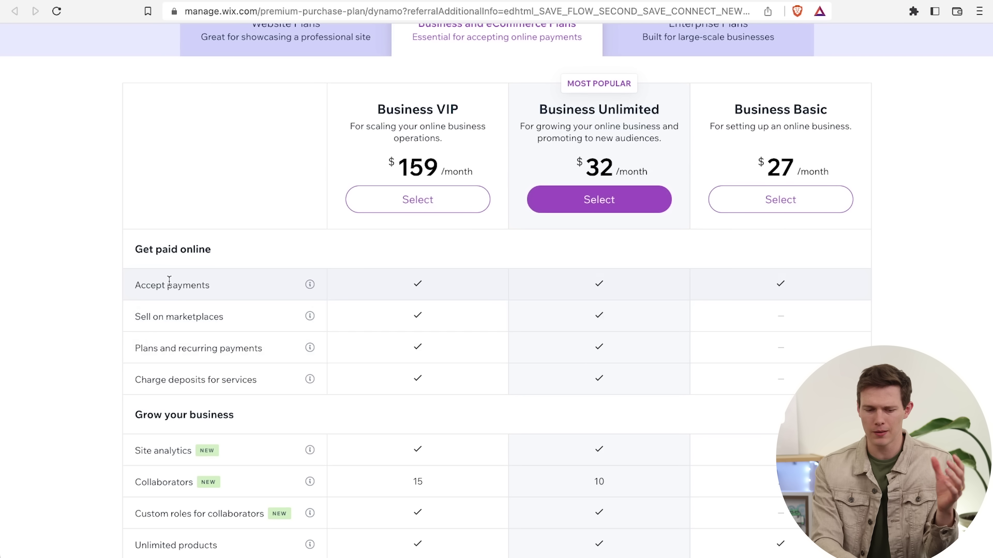
scroll(95, 396, "up", 3)
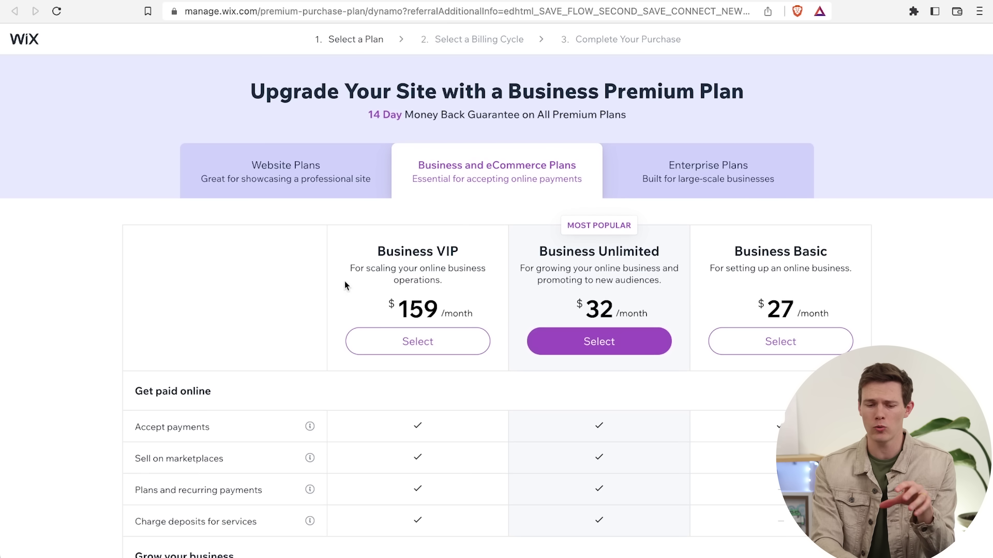
Go back to the Website Plans and compare the features and prices of VIP, Pro, Unlimited and Combo.
left_click(304, 176)
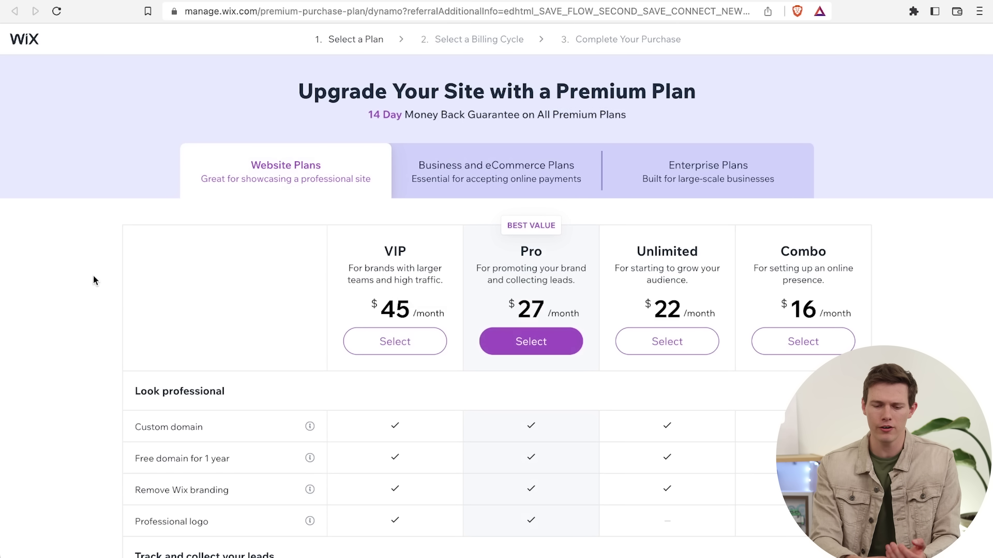
scroll(112, 329, "down", 4)
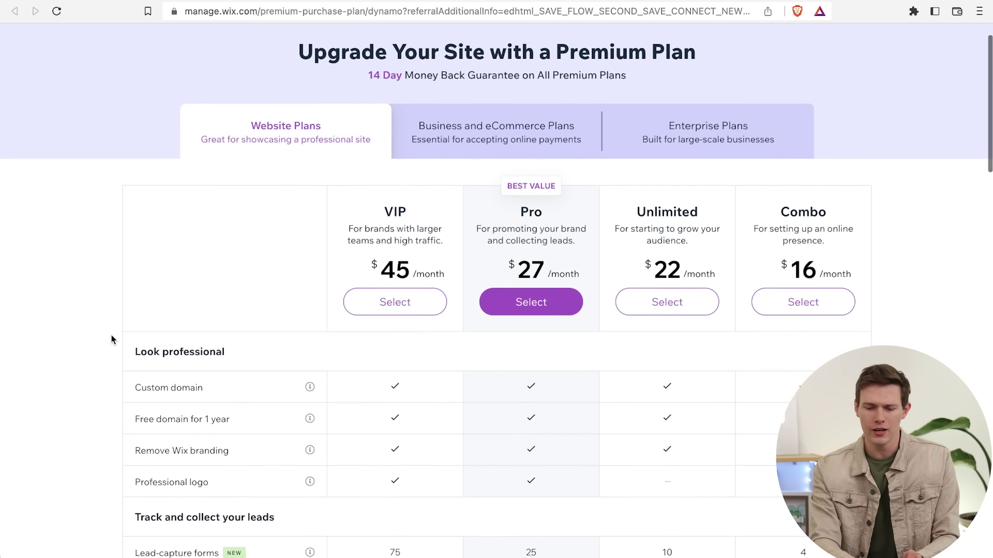
scroll(112, 340, "down", 3)
scroll(99, 412, "up", 4)
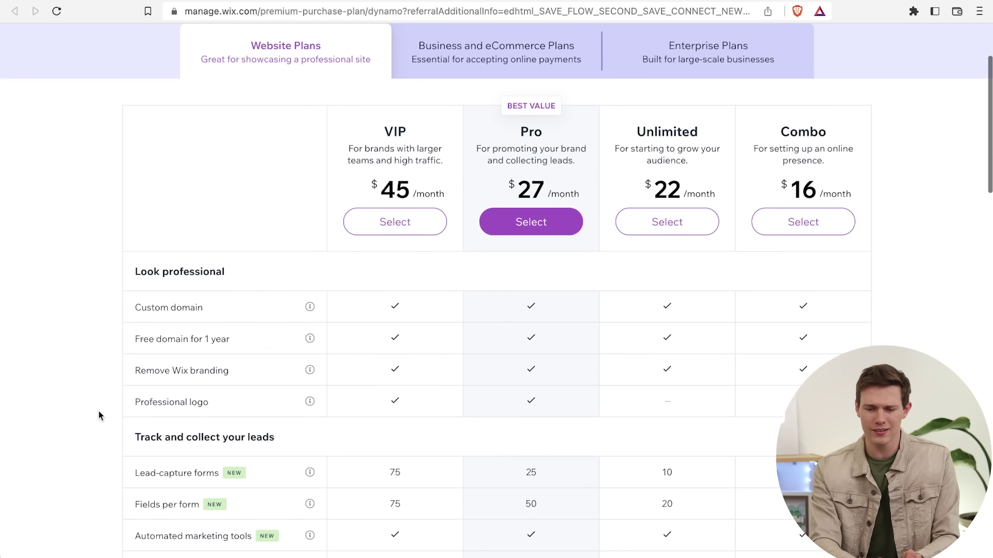
scroll(98, 412, "down", 11)
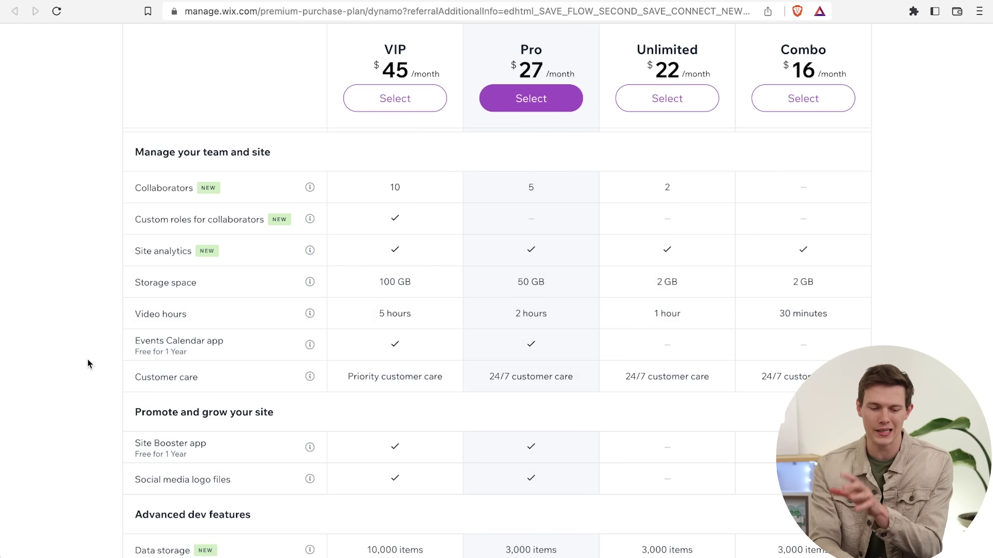
scroll(88, 361, "down", 2)
scroll(88, 359, "down", 2)
scroll(87, 359, "up", 15)
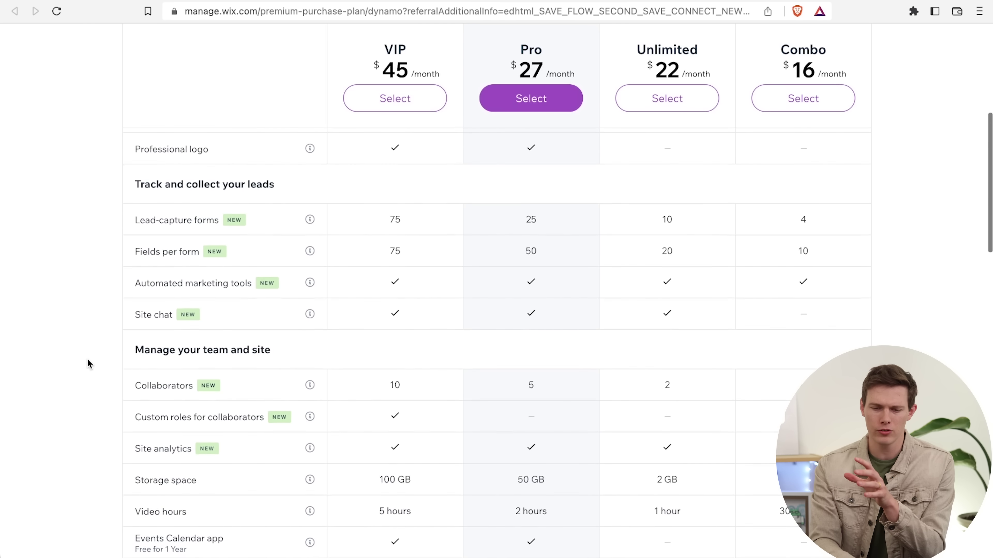
scroll(880, 340, "down", 3)
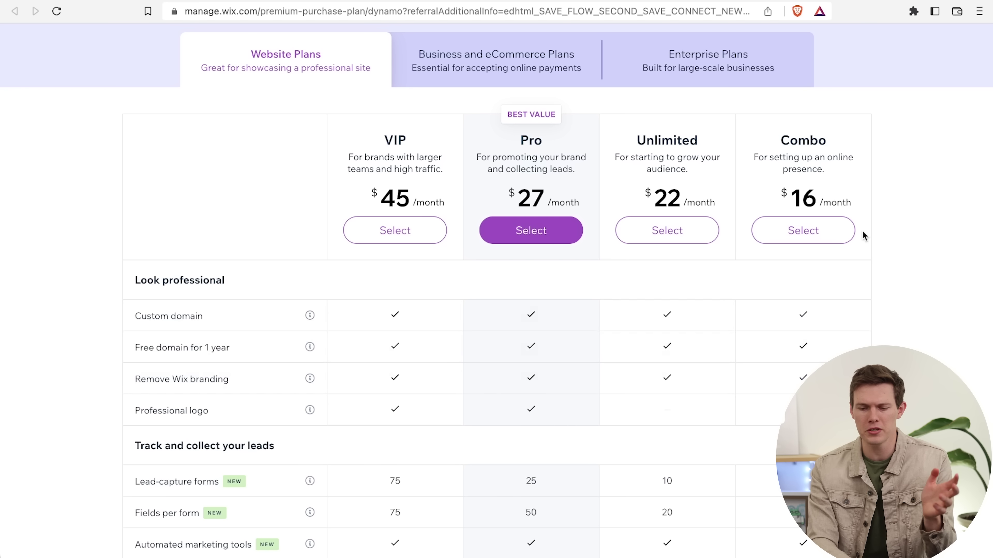
scroll(926, 289, "down", 4)
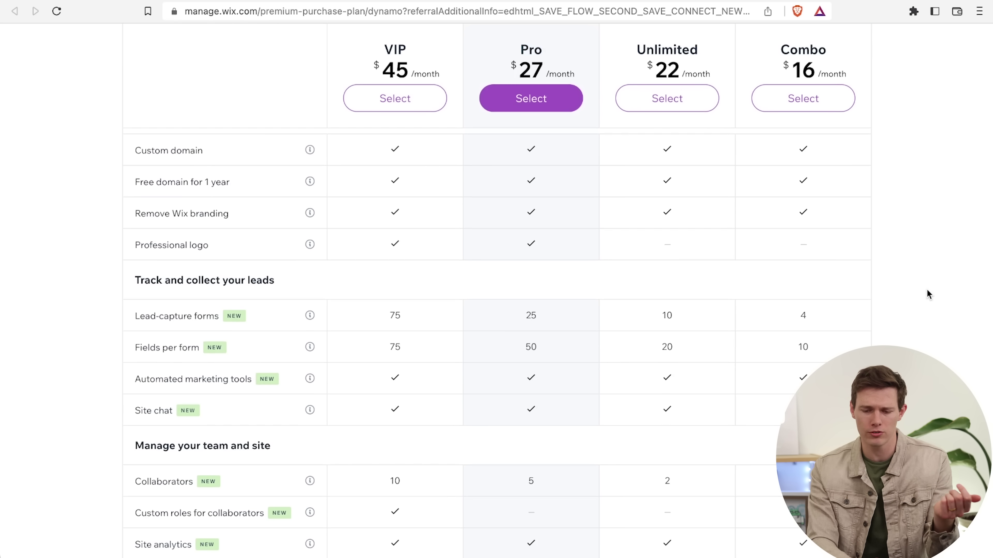
scroll(927, 289, "down", 2)
scroll(927, 290, "down", 4)
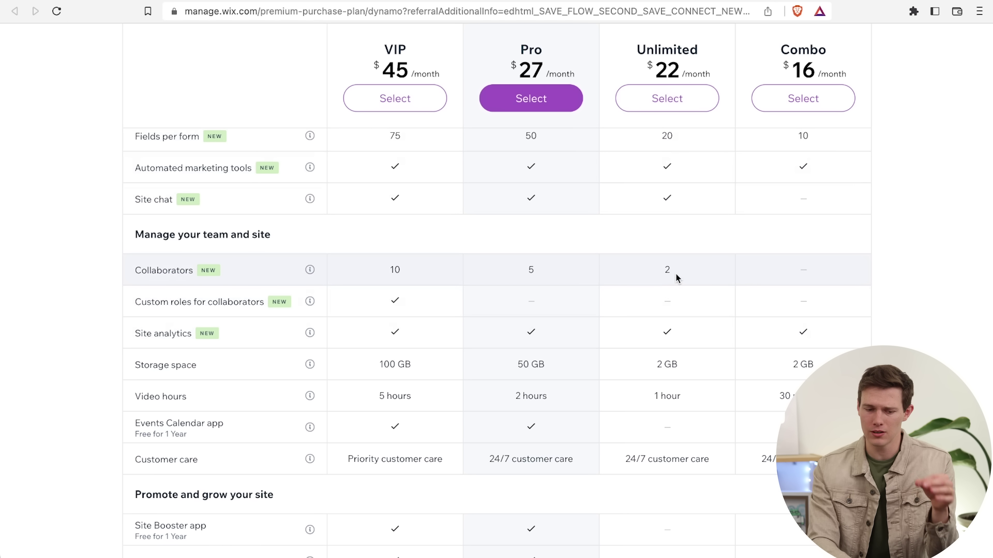
scroll(674, 273, "up", 8)
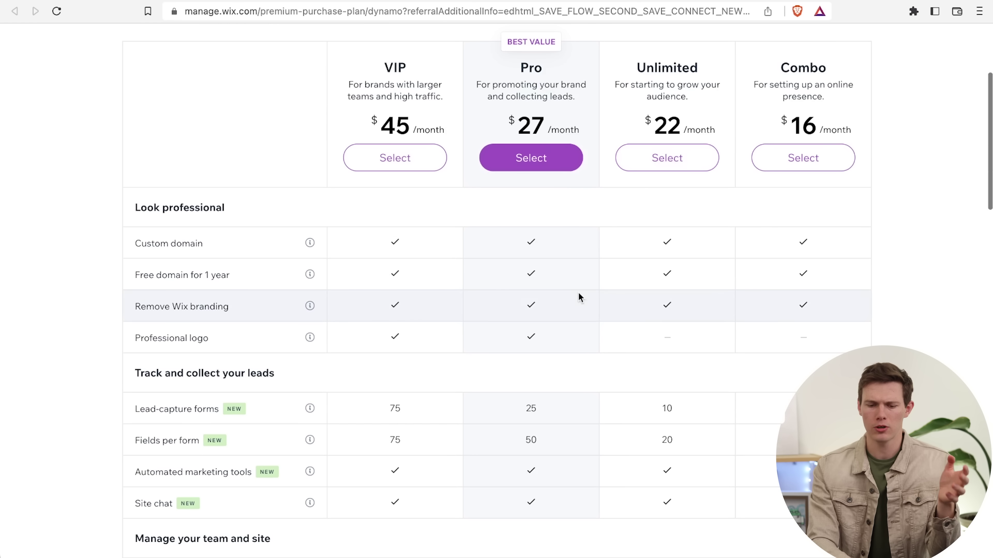
Review the remaining Website Plans features, switch to the Business and eCommerce Plans, and select Business Unlimited.
scroll(586, 395, "down", 12)
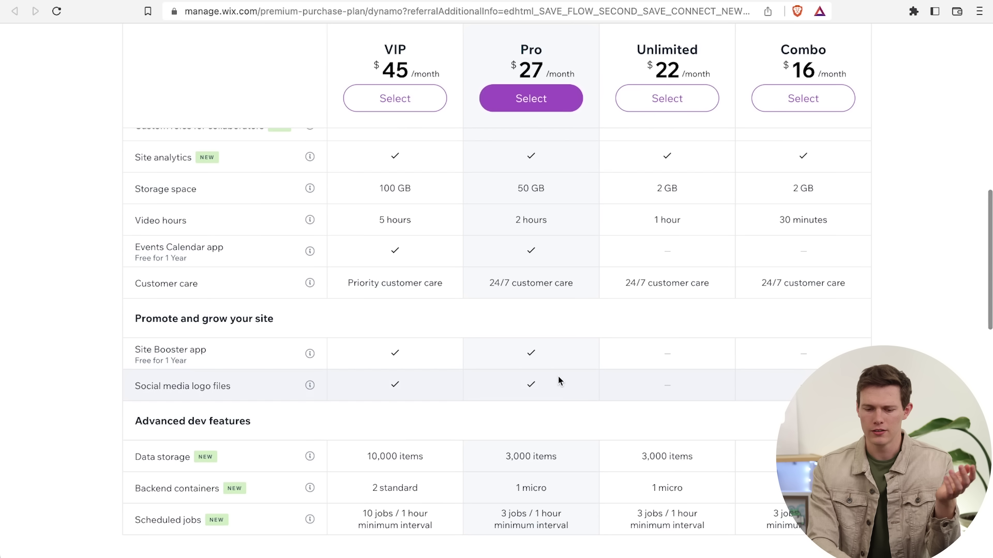
scroll(558, 377, "up", 15)
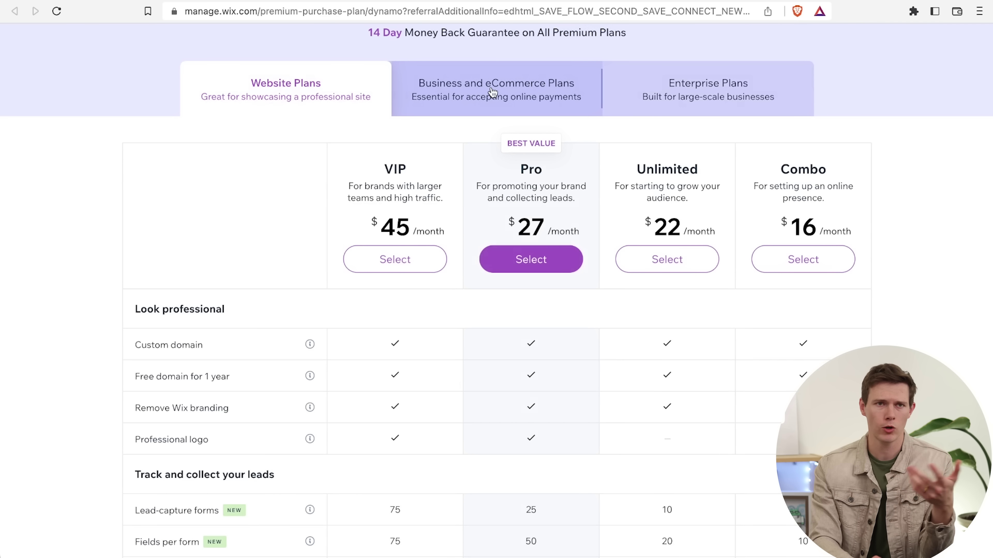
left_click(500, 87)
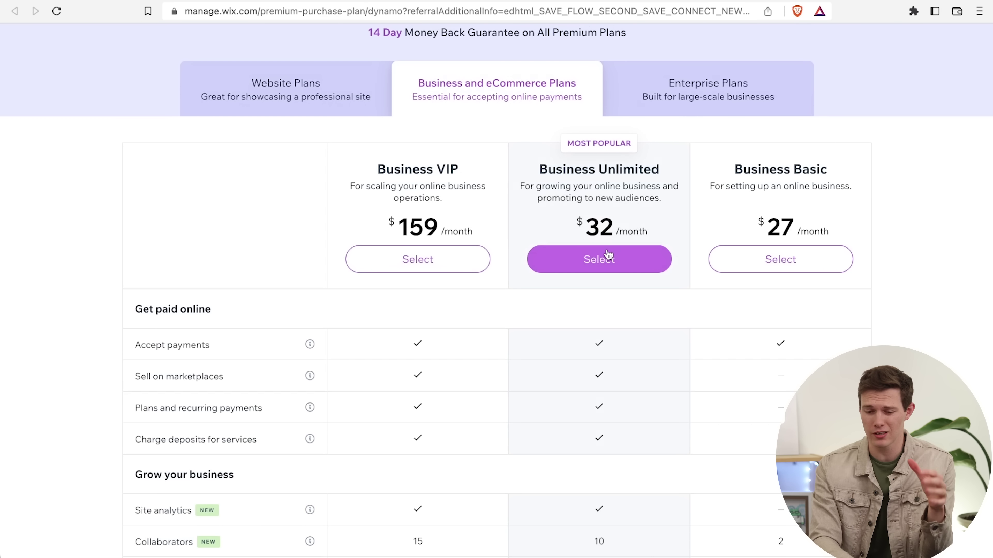
scroll(607, 255, "down", 3)
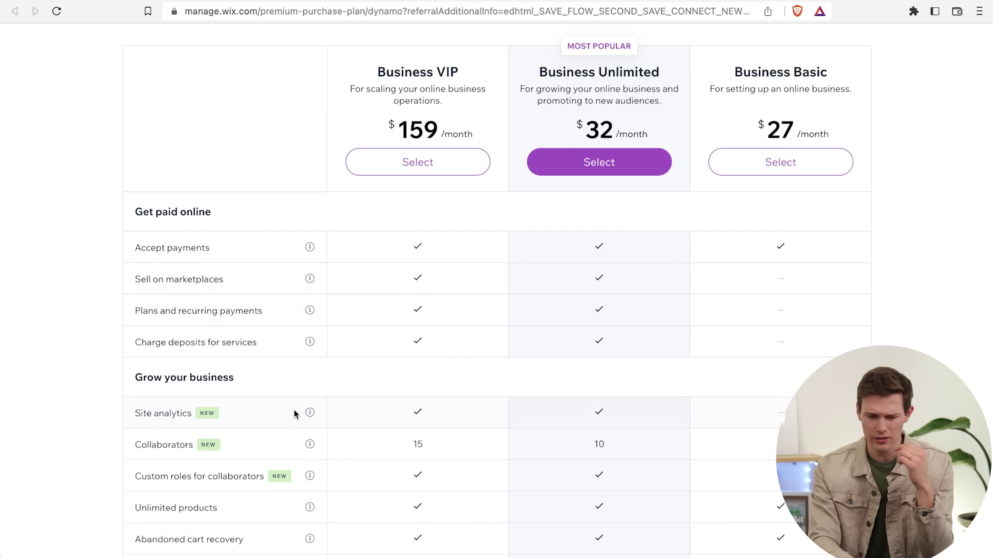
left_click(601, 162)
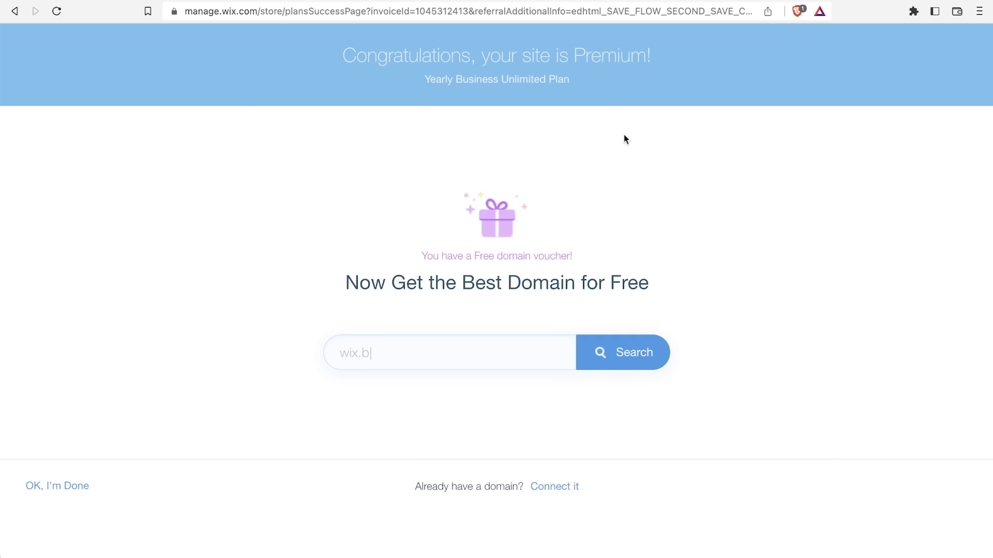
Open domains.google.com in a new browser tab and search for the domain mikelovescoffee.com.
left_click(500, 354)
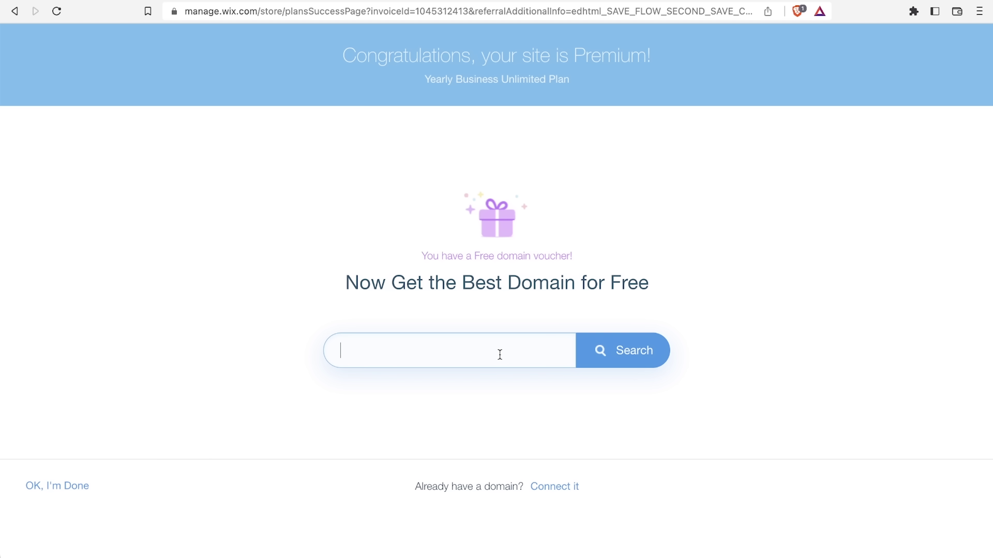
key("super+t")
type("g")
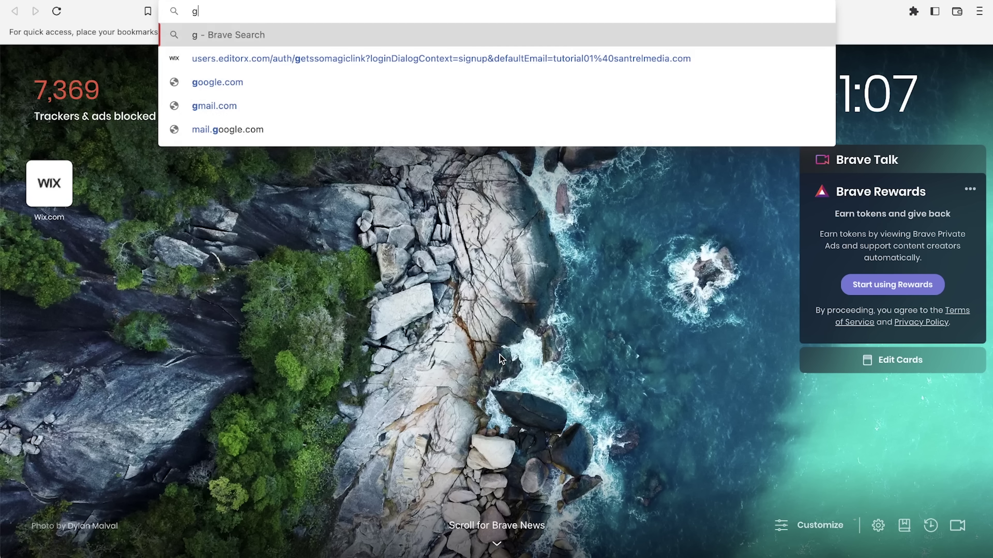
key("BackSpace")
type("domains.google.com")
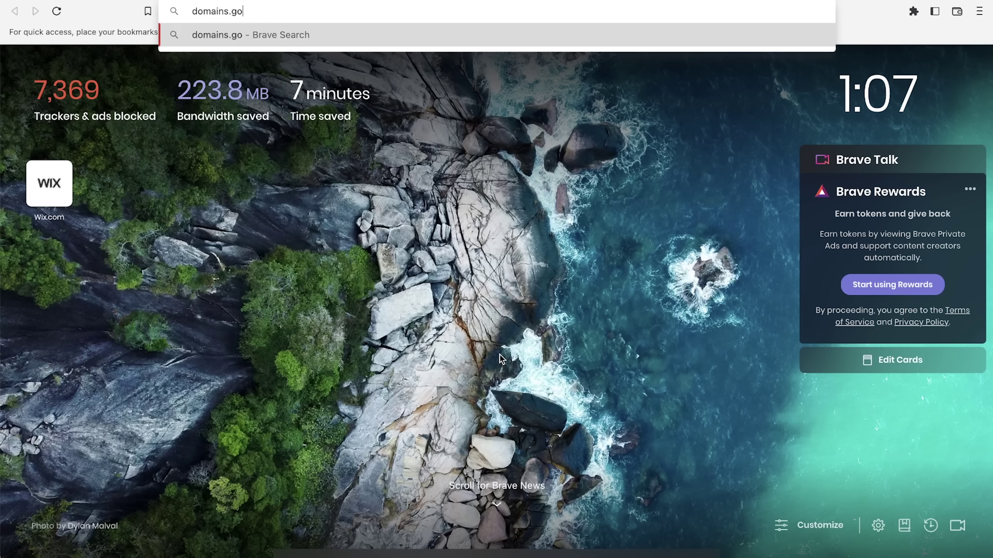
key("Return")
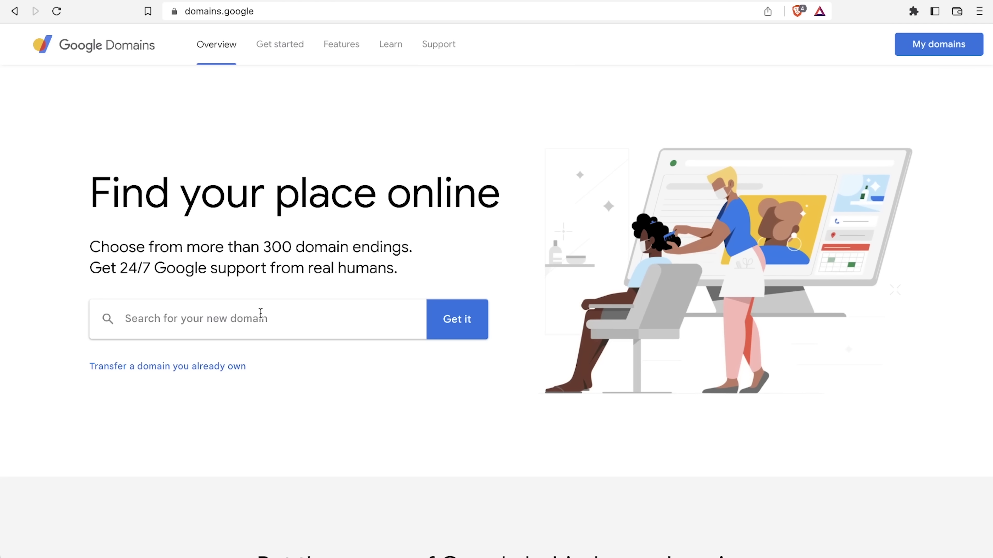
type("mikelovescof")
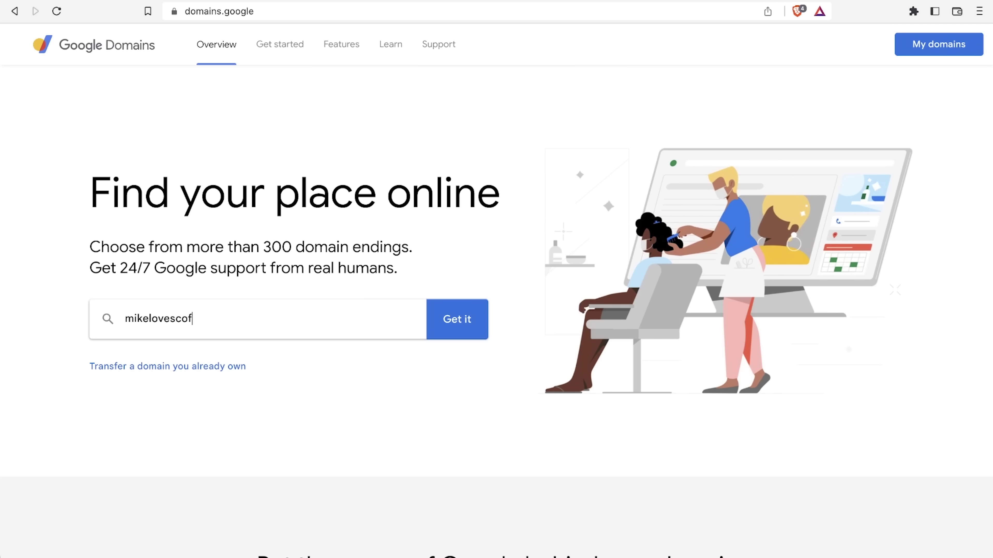
type("fee.com")
key("Return")
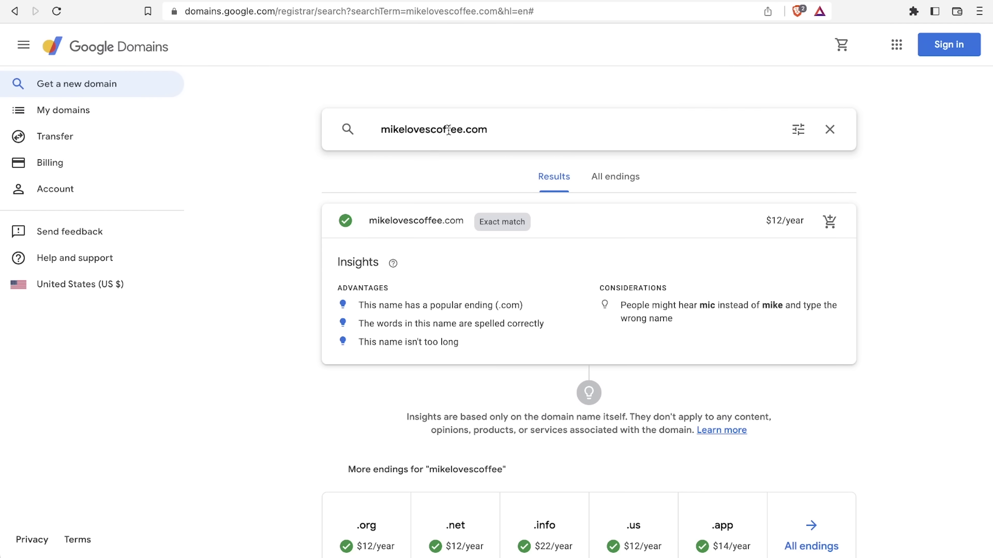
Search for the shorter domain mike.com and look over its suggested names and all available endings with their prices.
left_click_drag(461, 129, 409, 130)
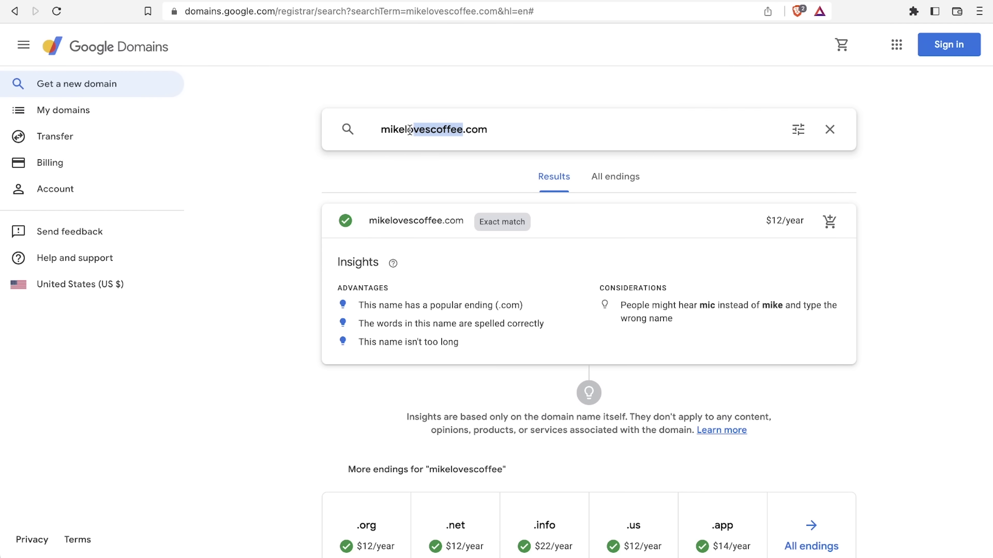
key("BackSpace")
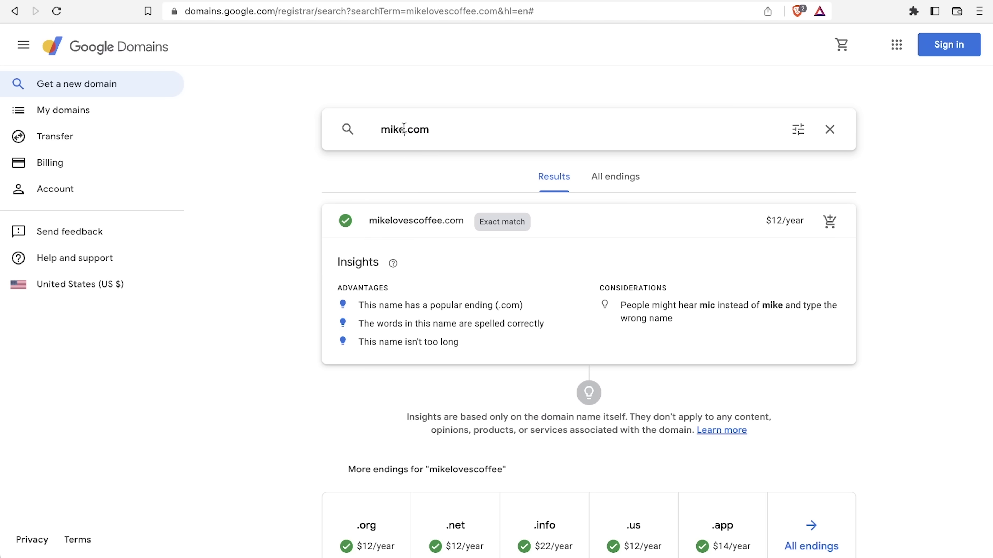
key("Return")
scroll(280, 288, "down", 2)
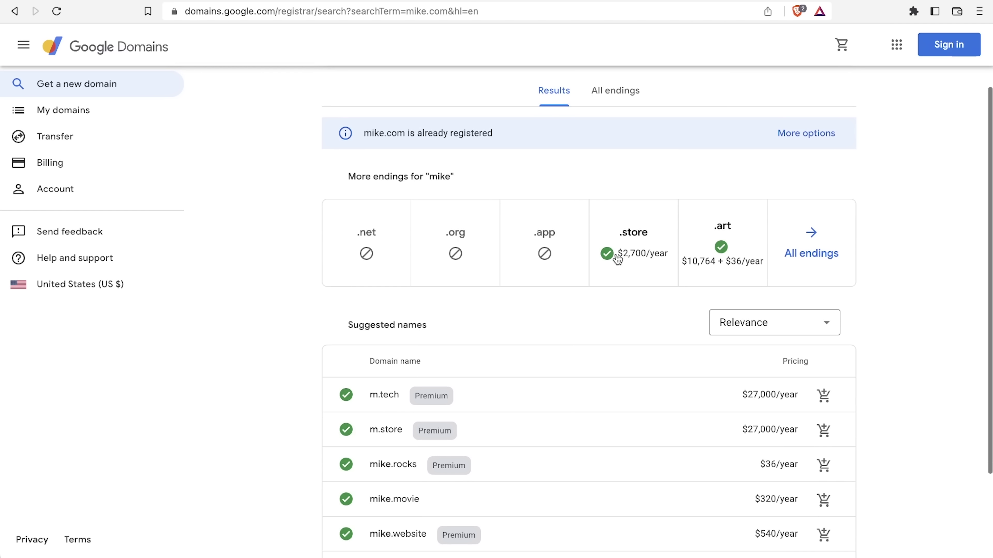
scroll(411, 337, "down", 3)
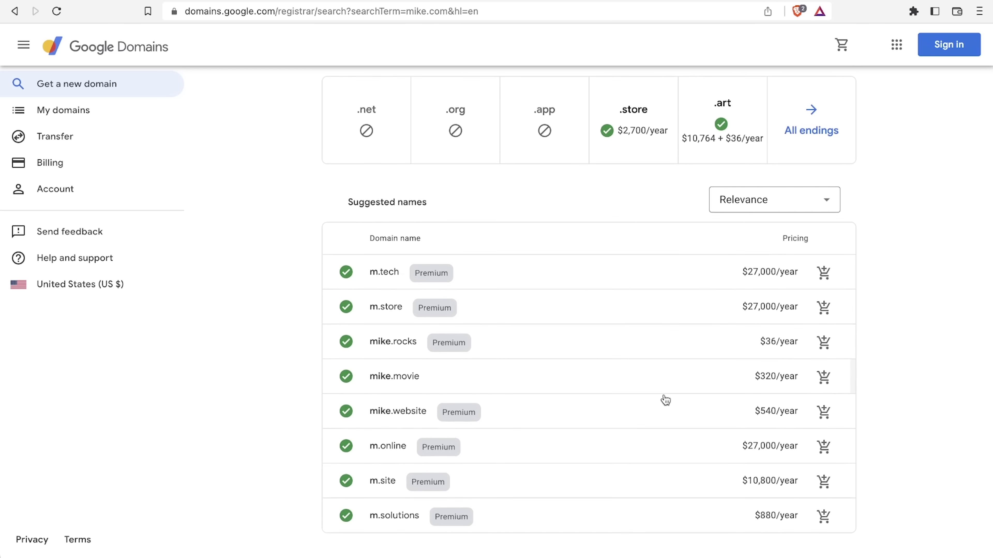
scroll(656, 365, "up", 5)
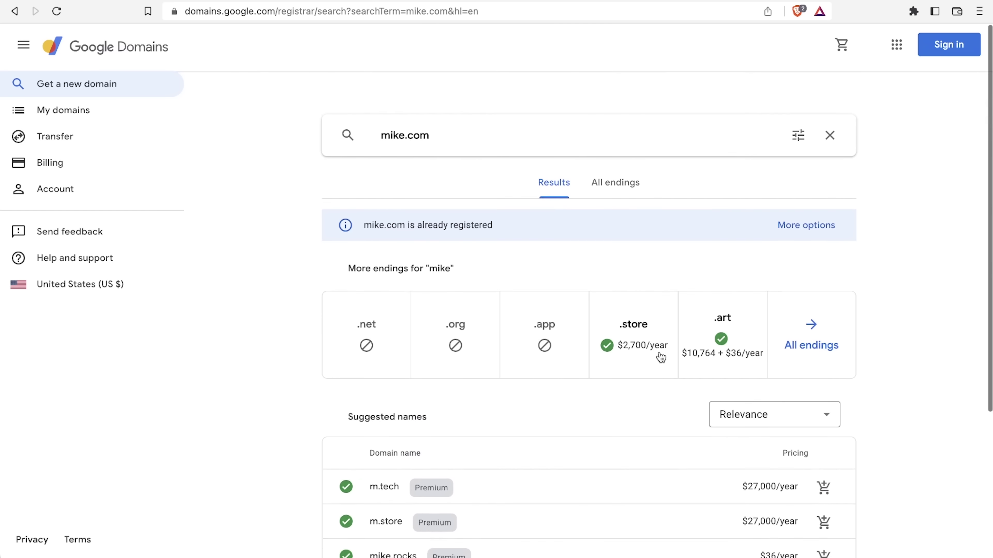
left_click(809, 345)
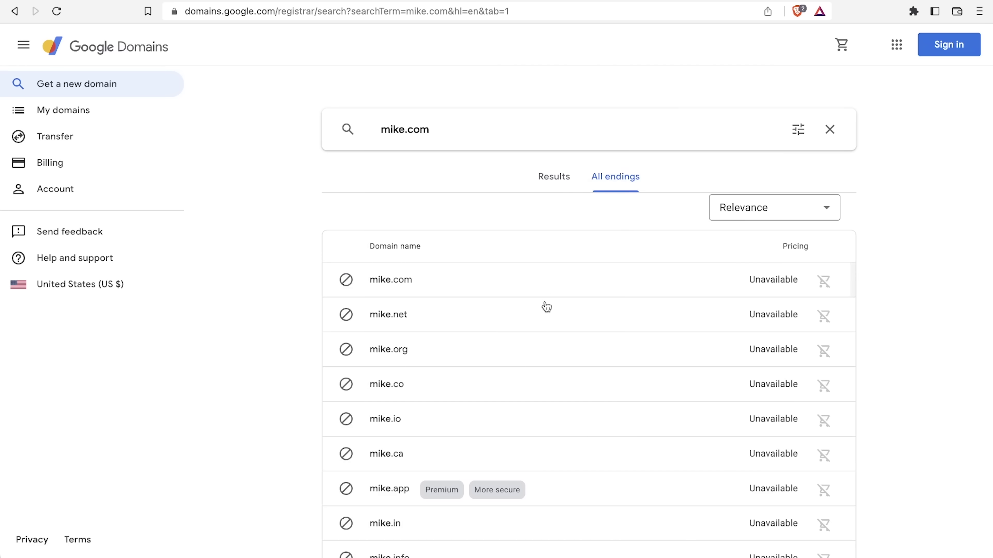
scroll(541, 350, "down", 15)
scroll(543, 351, "up", 15)
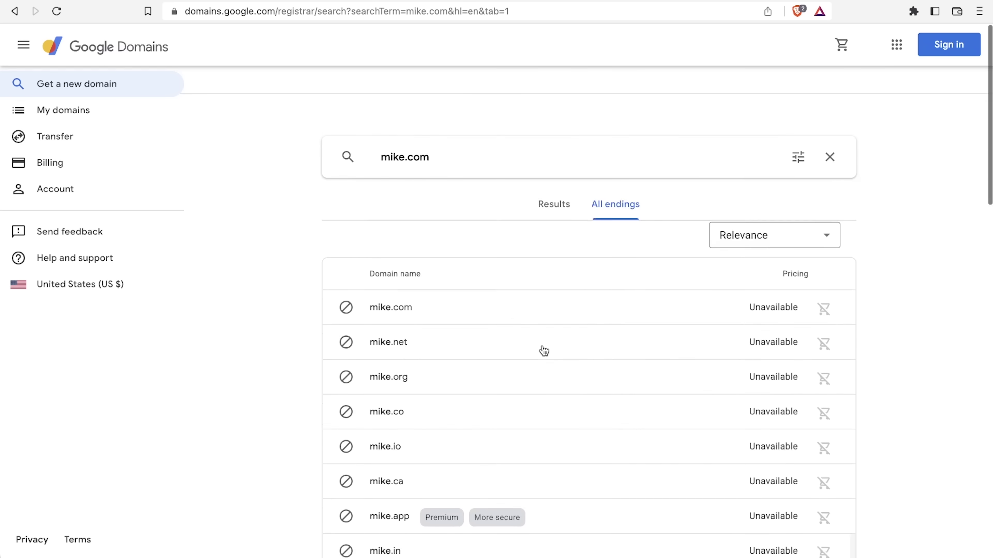
Search for mikelovescoffee.com again and look over the list of all its endings.
left_click(450, 146)
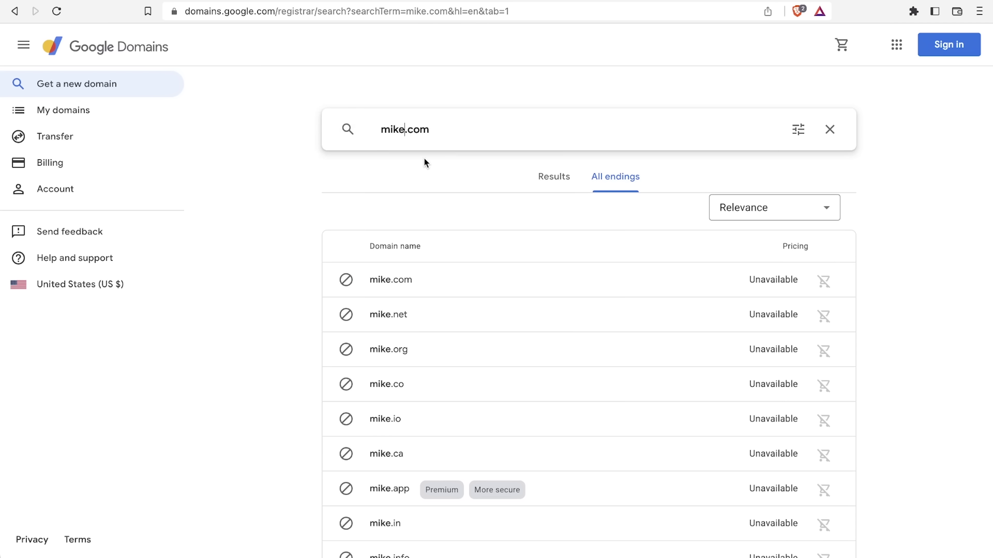
type("lovescoffee")
key("Return")
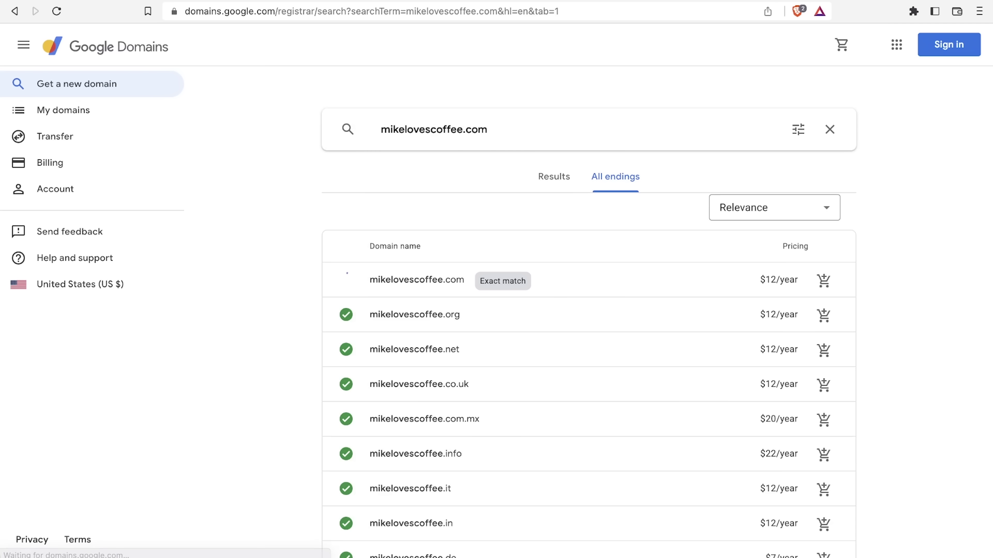
scroll(504, 312, "down", 1)
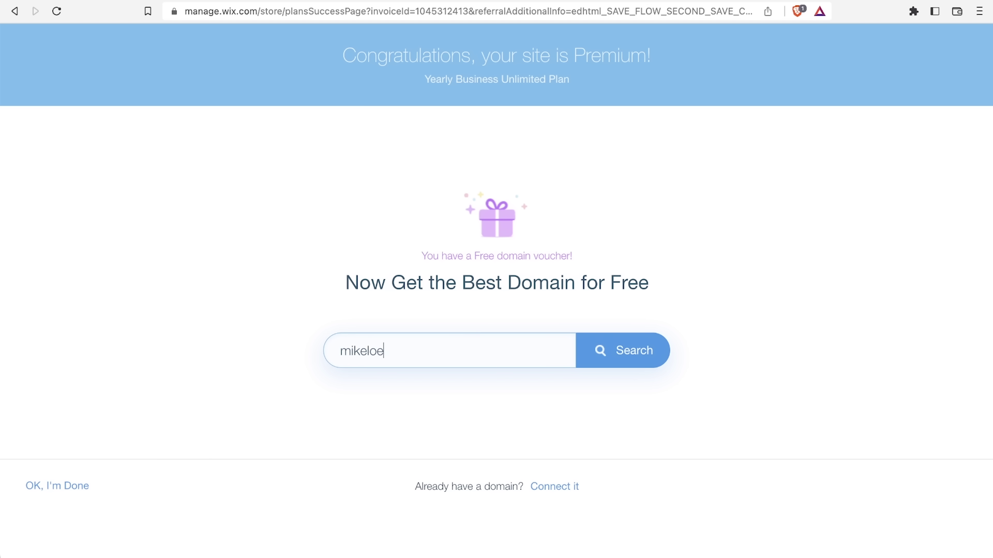
Back in Wix, look up mikelovescoffee.com, claim it with the free domain voucher, and continue with a 1 Year registration period.
type("coffee")
key("Return")
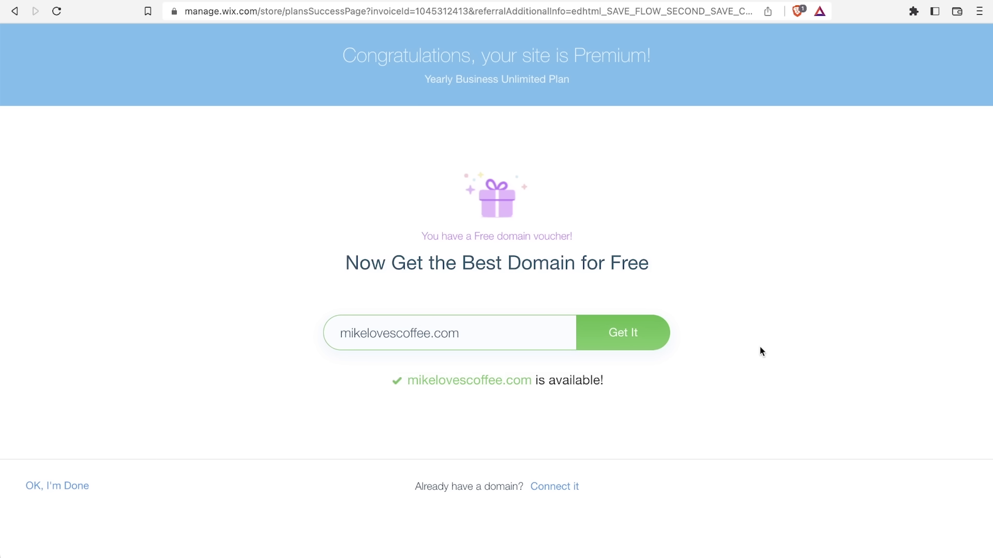
left_click(640, 334)
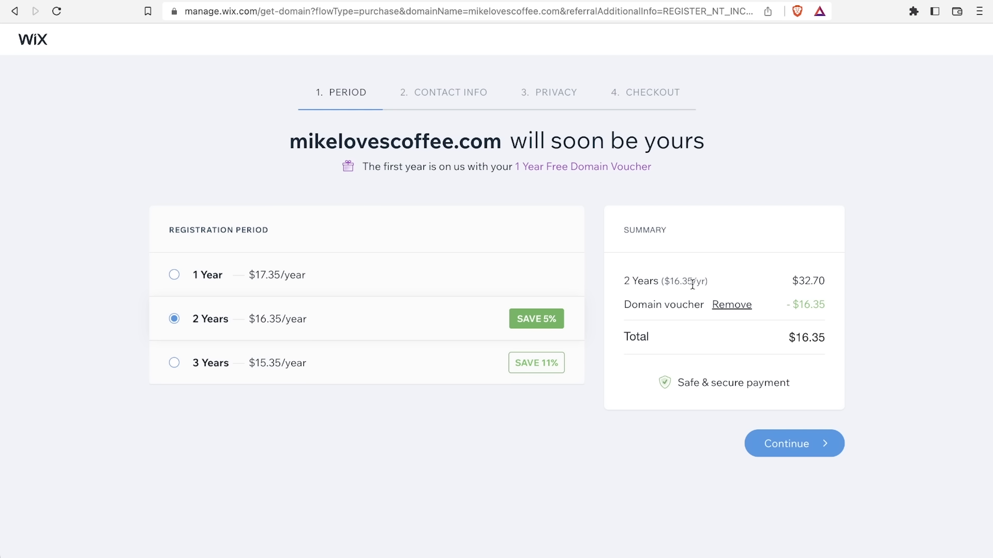
left_click(175, 275)
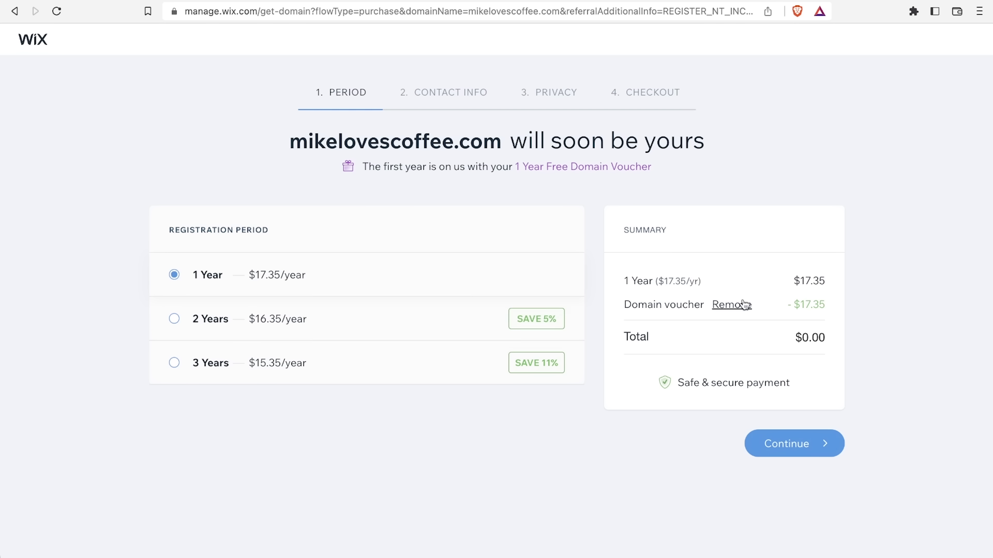
left_click(798, 446)
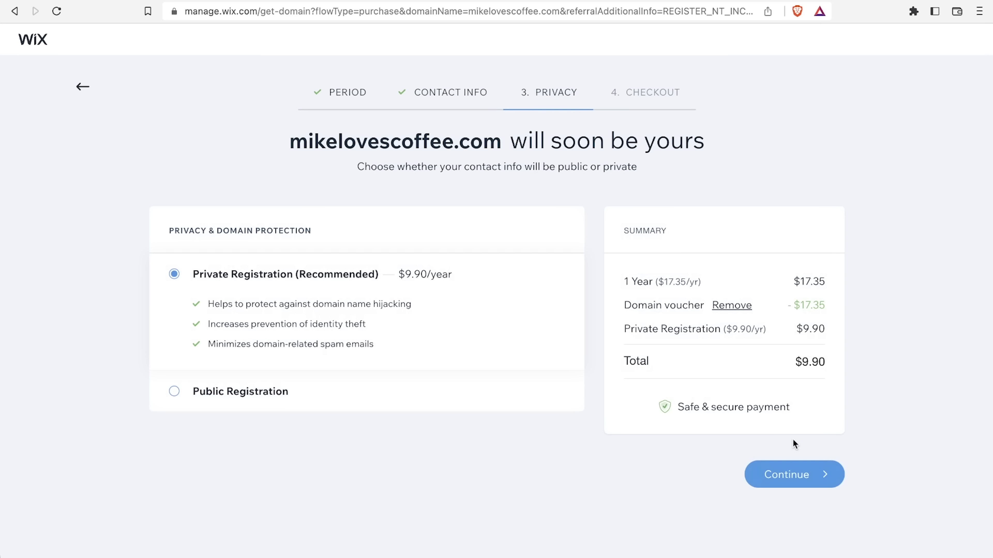
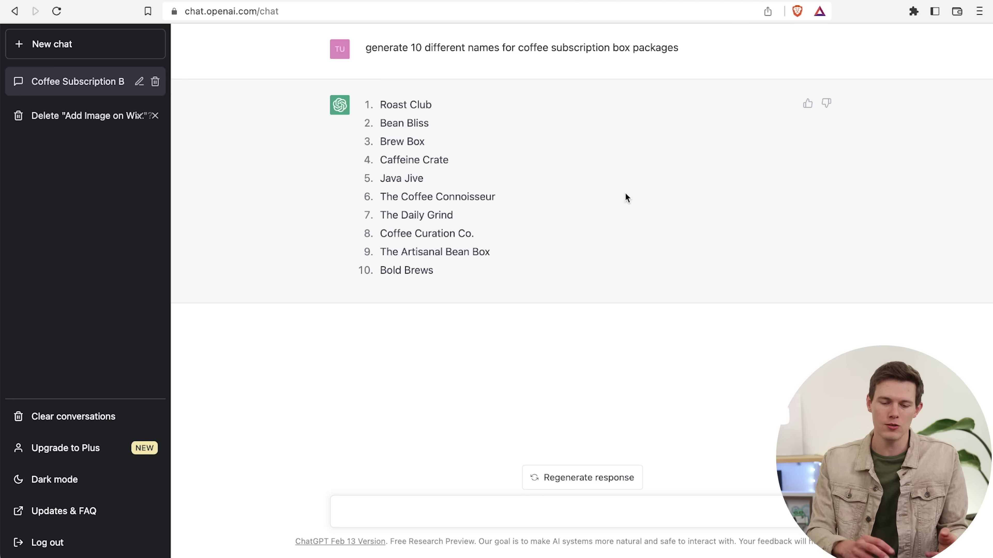
Ask ChatGPT to generate 30 blog post ideas that could help drive traffic to a coffee subscription box website.
type("now gener")
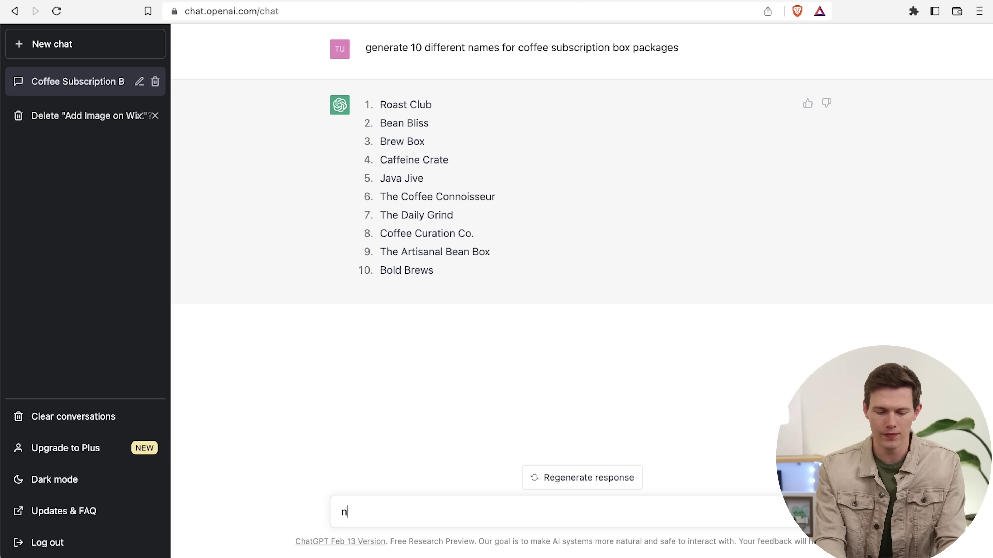
type("ate")
type("30 blog post ideas that could help drive traffic to a coffee subscription box website")
key("Return")
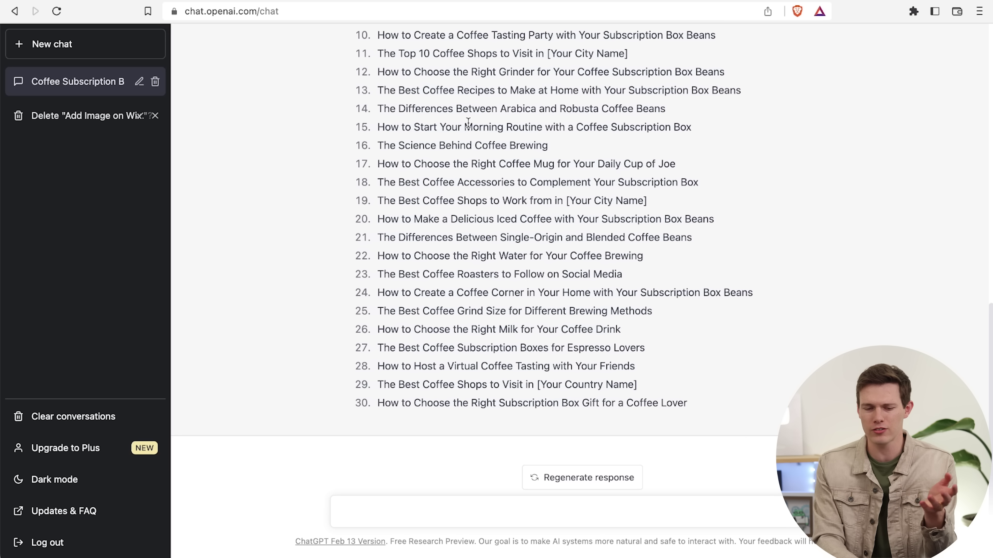
Read through the blog post ideas and ask ChatGPT to create an outline for #4 from its previous list.
scroll(488, 124, "up", 2)
scroll(443, 158, "up", 3)
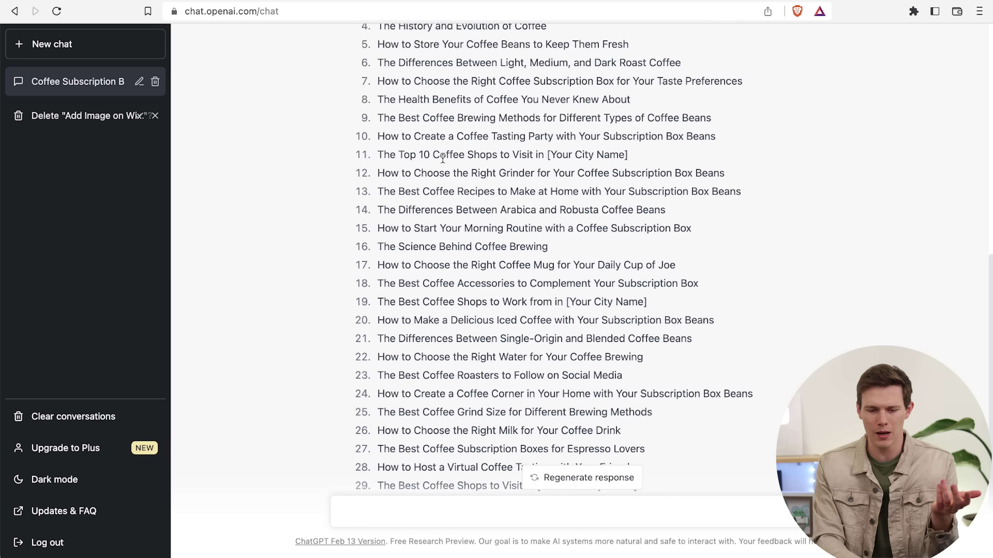
scroll(372, 68, "up", 2)
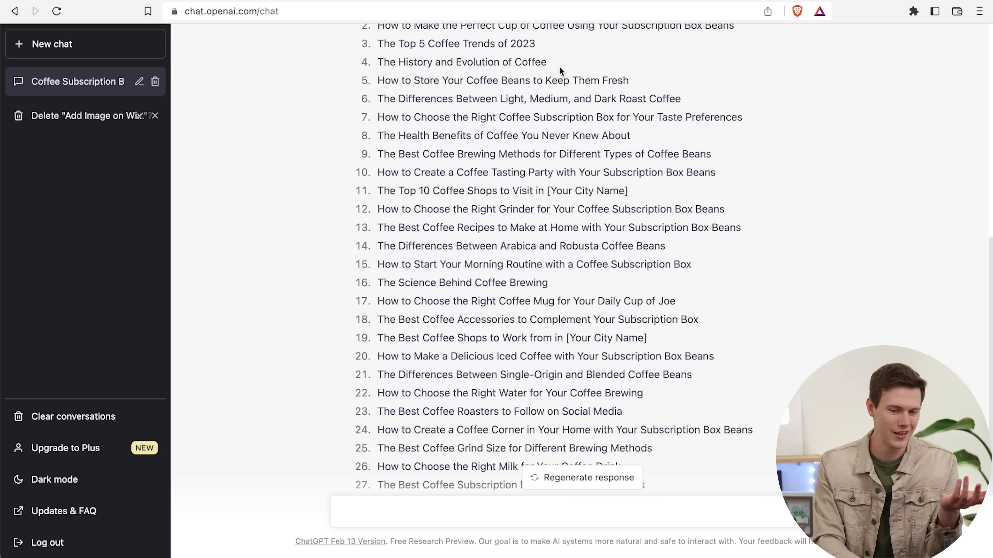
scroll(560, 70, "down", 5)
type("pl")
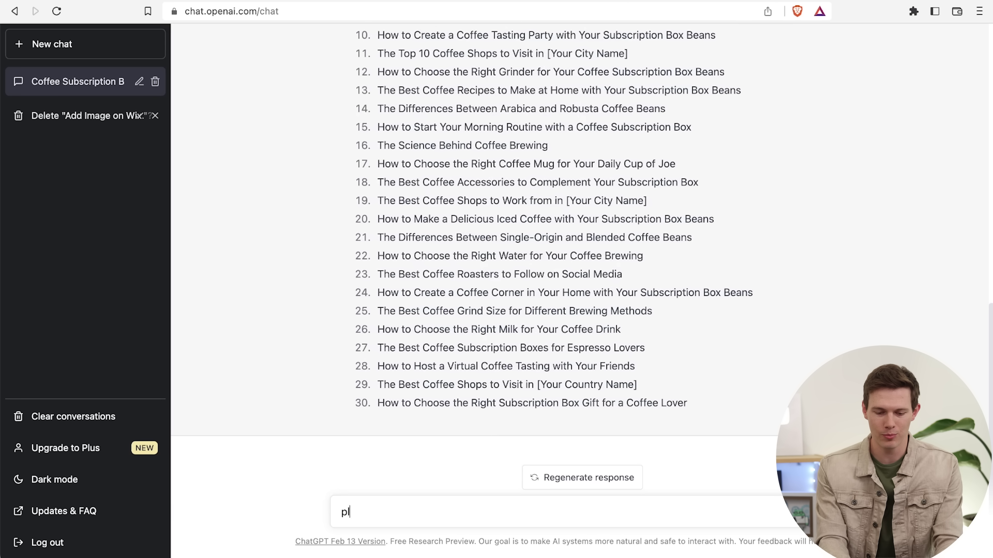
type("ease create an outline for #4 from your previous list")
key("Return")
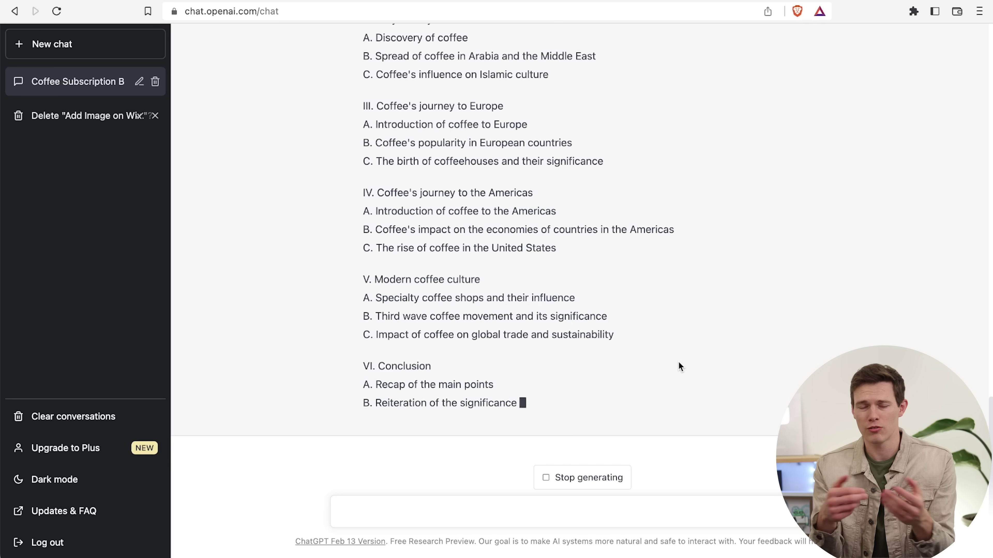
Ask ChatGPT to write section I of the coffee history outline it just created.
type("now please write")
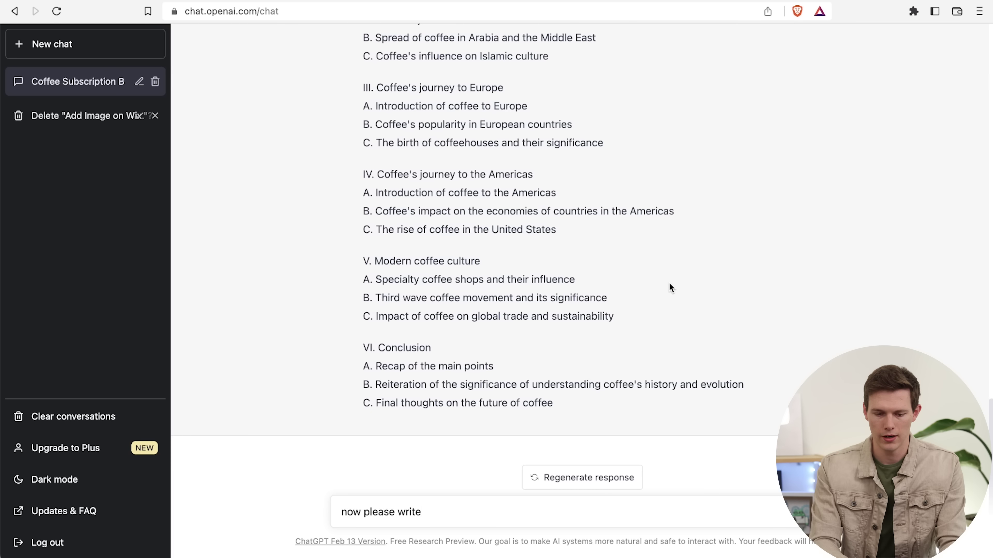
scroll(669, 284, "up", 7)
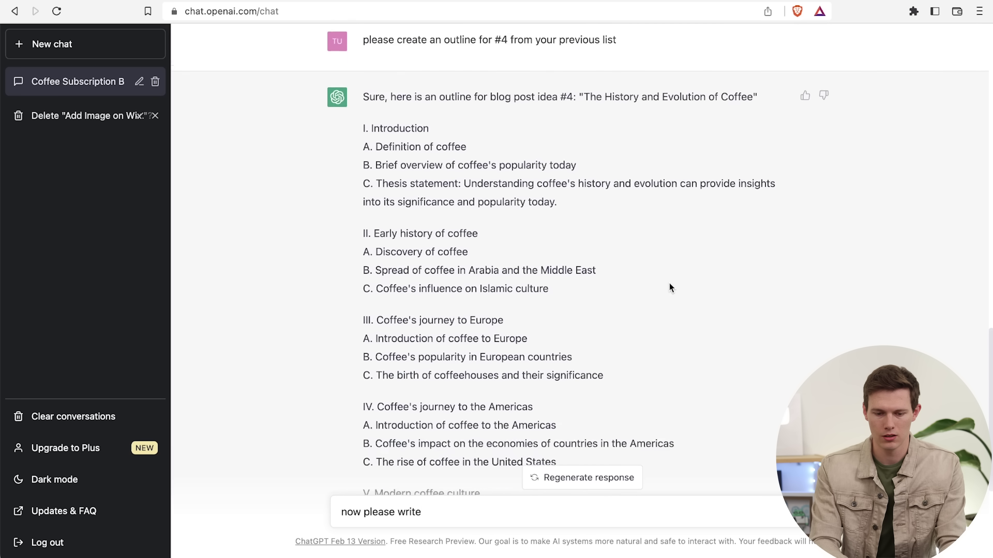
type("section")
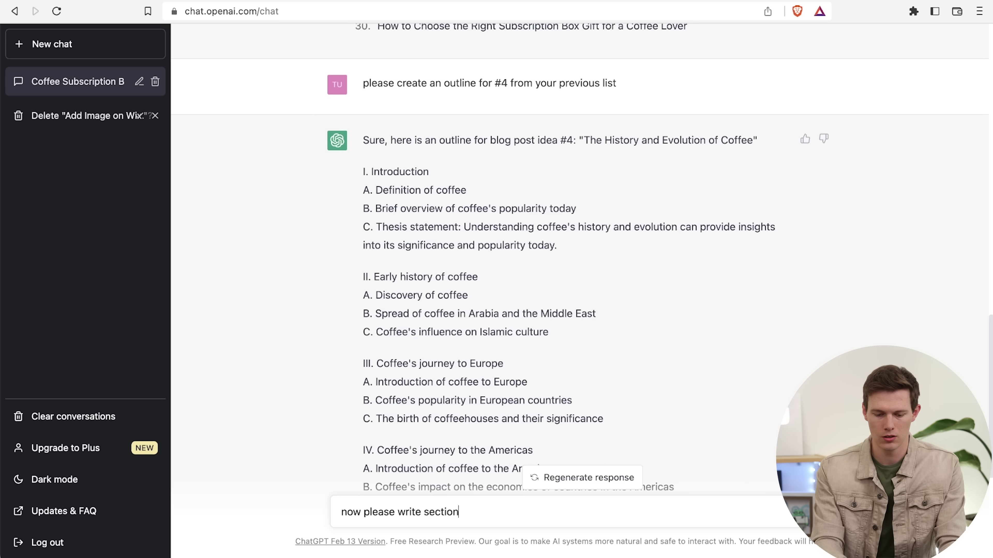
type(" I of that outline")
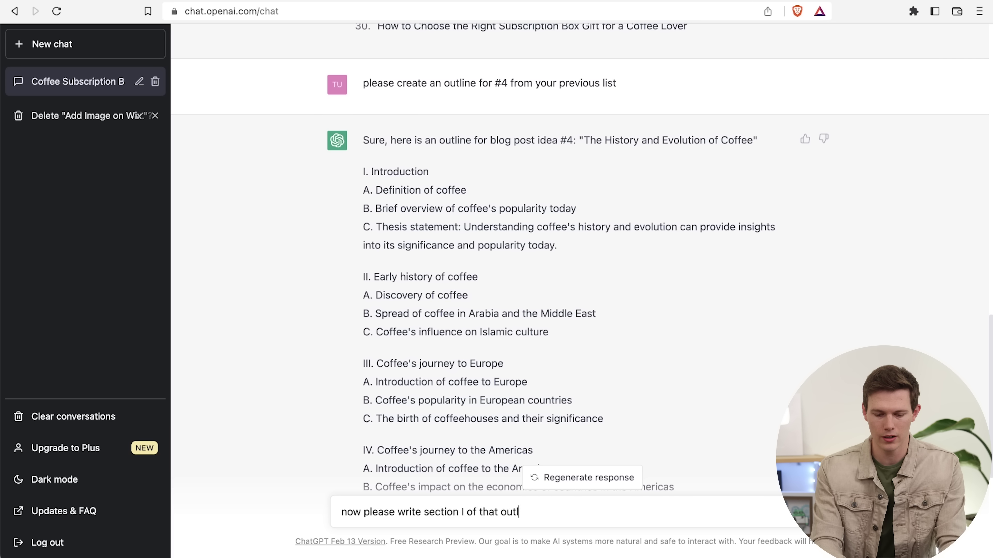
key("Return")
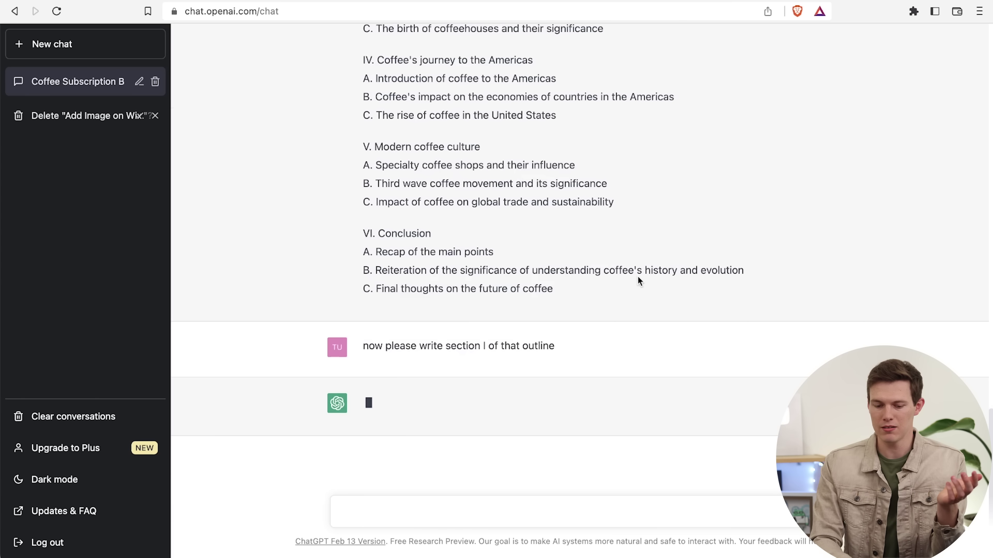
Read the written section I and look back over the outline and the list of blog post ideas.
scroll(637, 209, "up", 3)
scroll(635, 209, "up", 3)
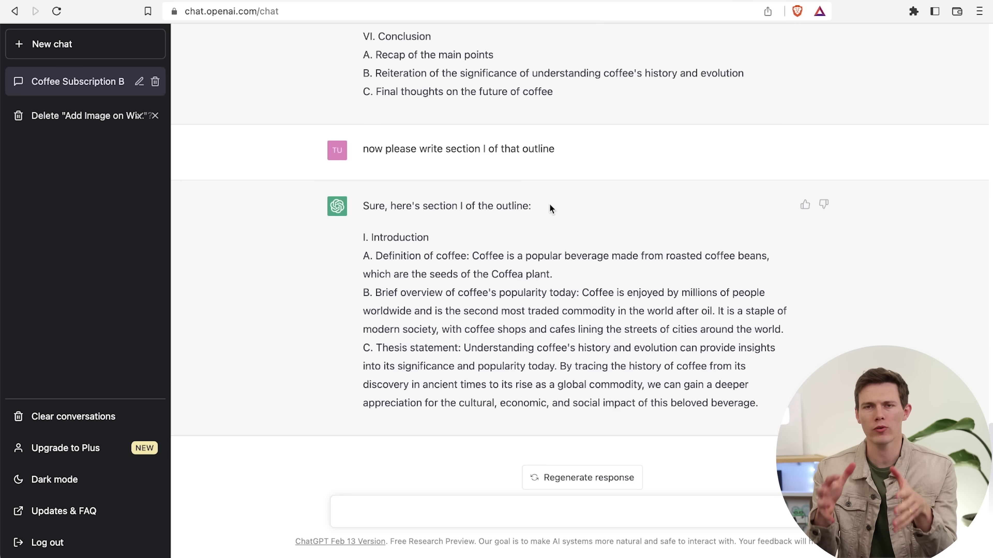
scroll(549, 204, "up", 15)
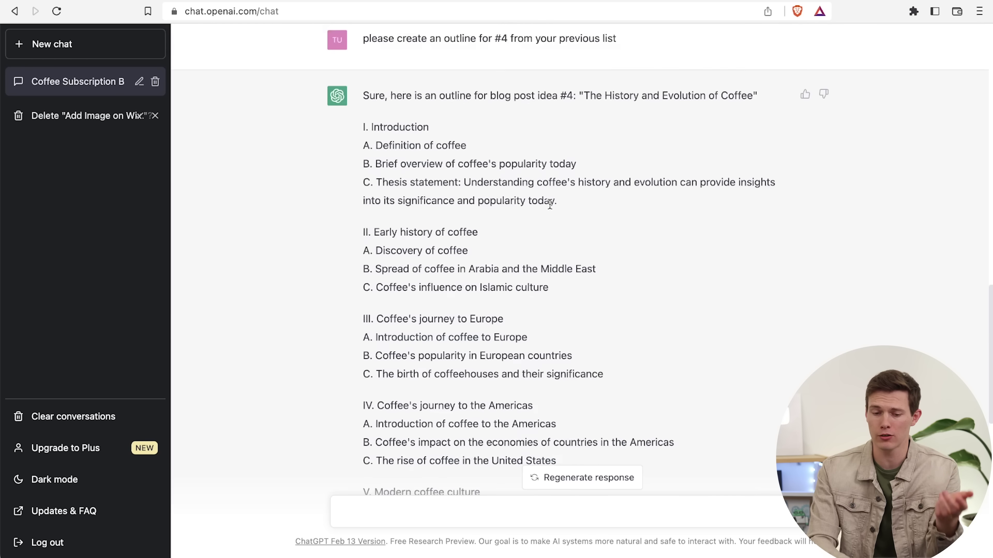
scroll(549, 204, "up", 1)
scroll(549, 204, "down", 8)
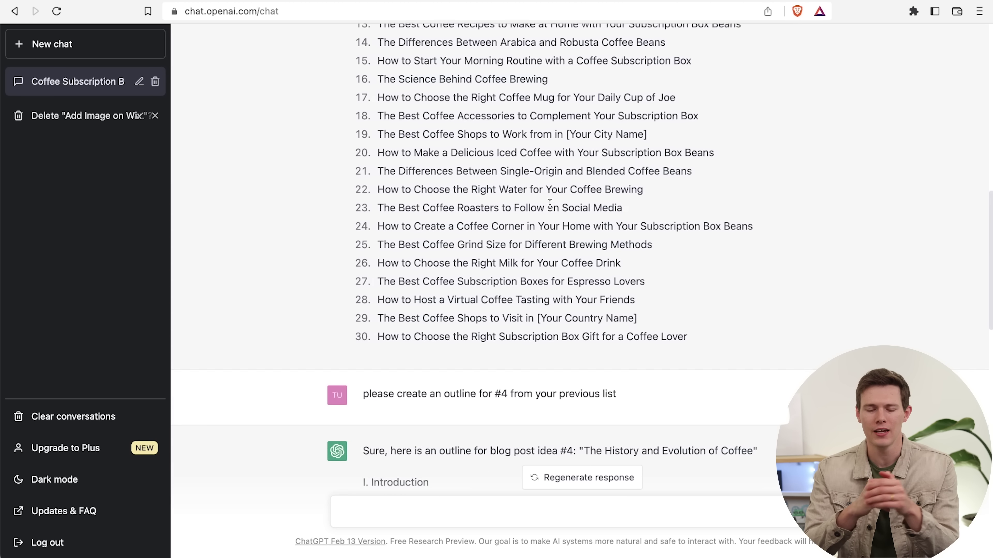
scroll(549, 204, "down", 20)
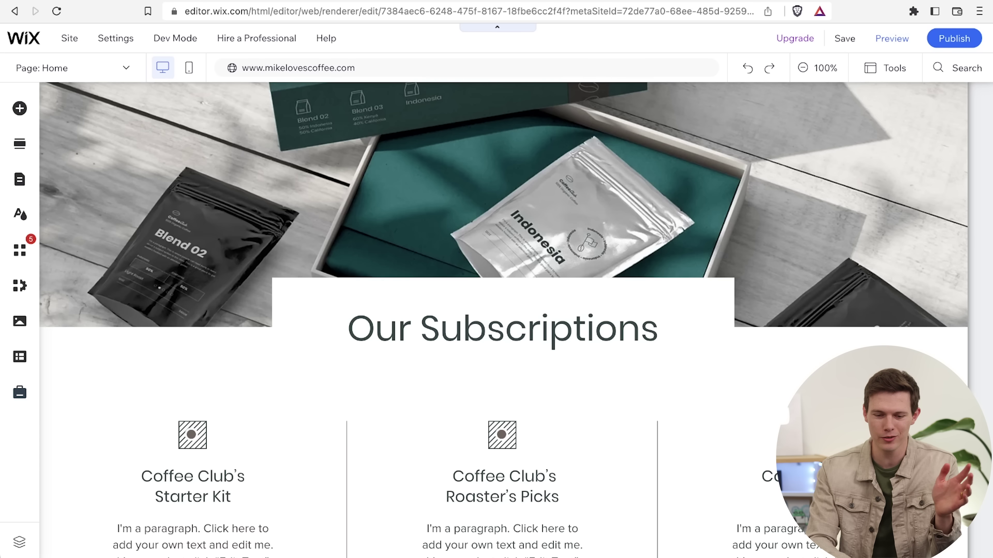
Switch to the Wix editor and copy the whole About Us paragraph on the Home page.
scroll(606, 279, "down", 1)
scroll(606, 279, "up", 15)
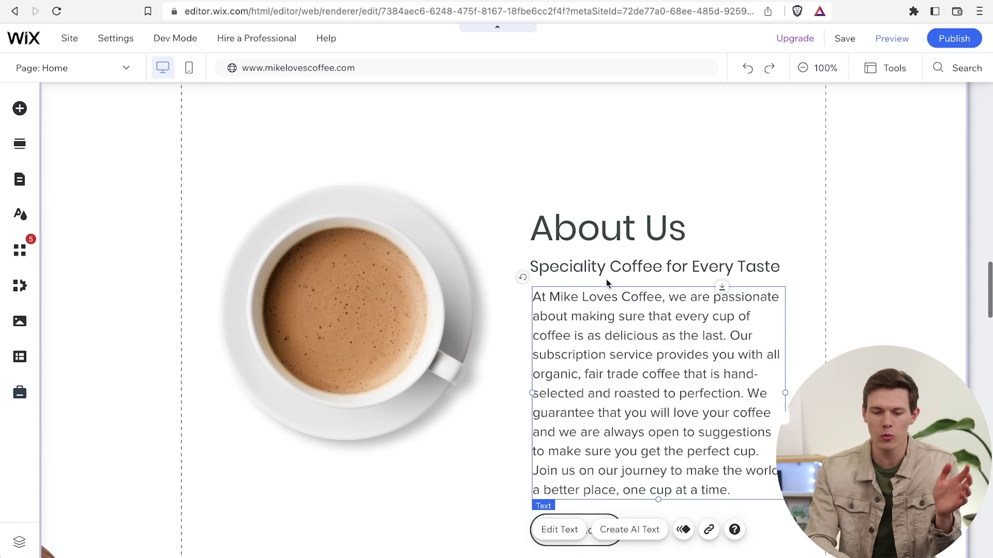
double_click(560, 302)
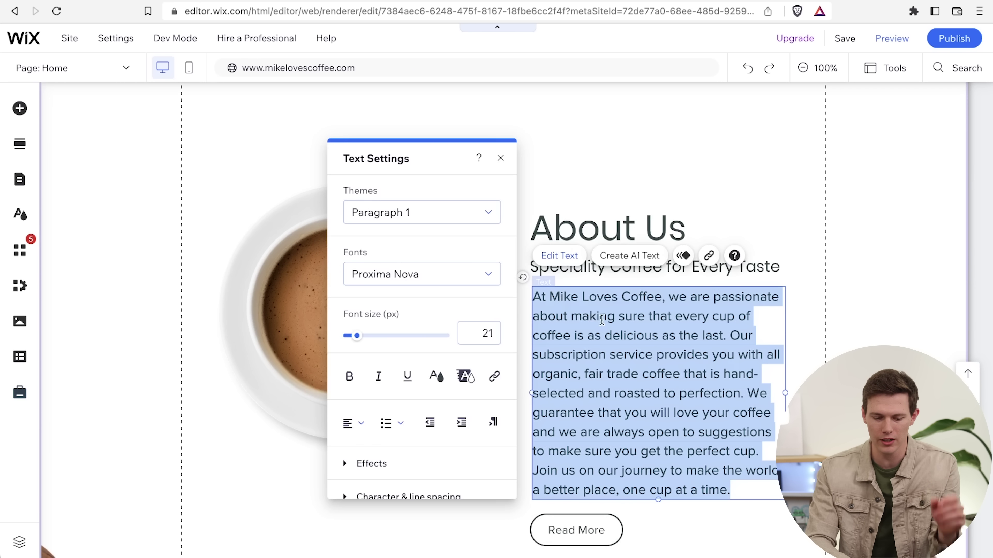
right_click(619, 324)
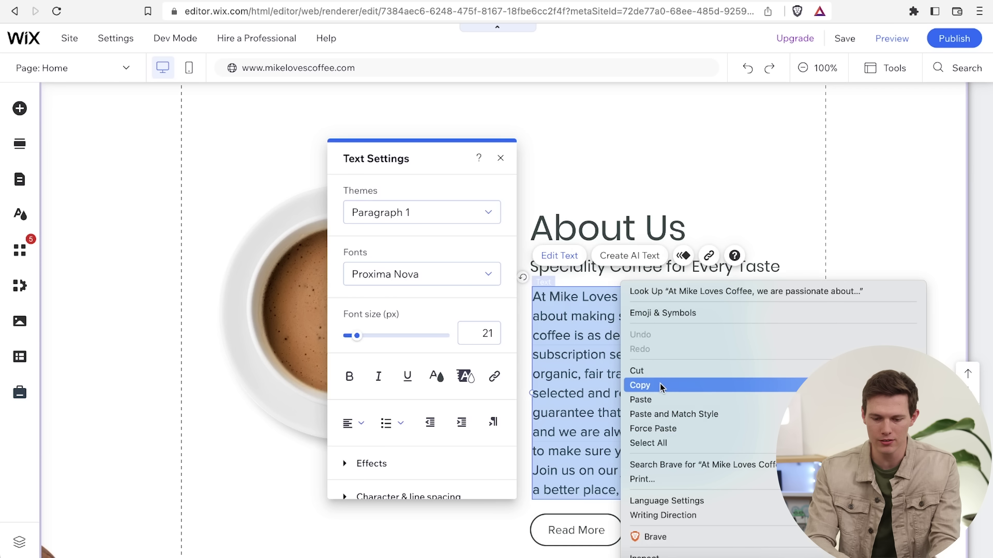
left_click(699, 385)
Back in ChatGPT, ask it to "lengthen this paragraph:" followed by the copied About Us text, and read the reply.
scroll(399, 430, "down", 3)
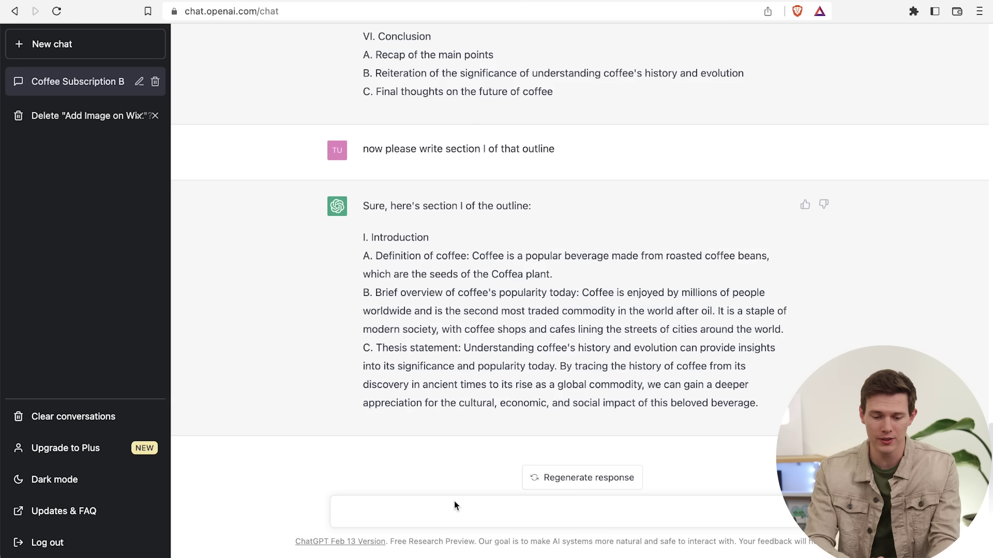
left_click(453, 507)
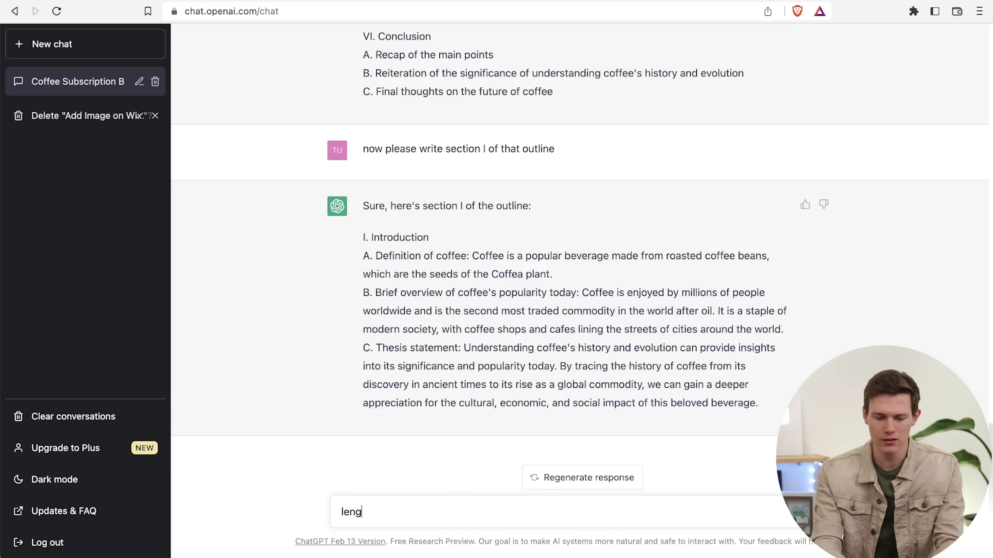
type("lengthen this paragrap")
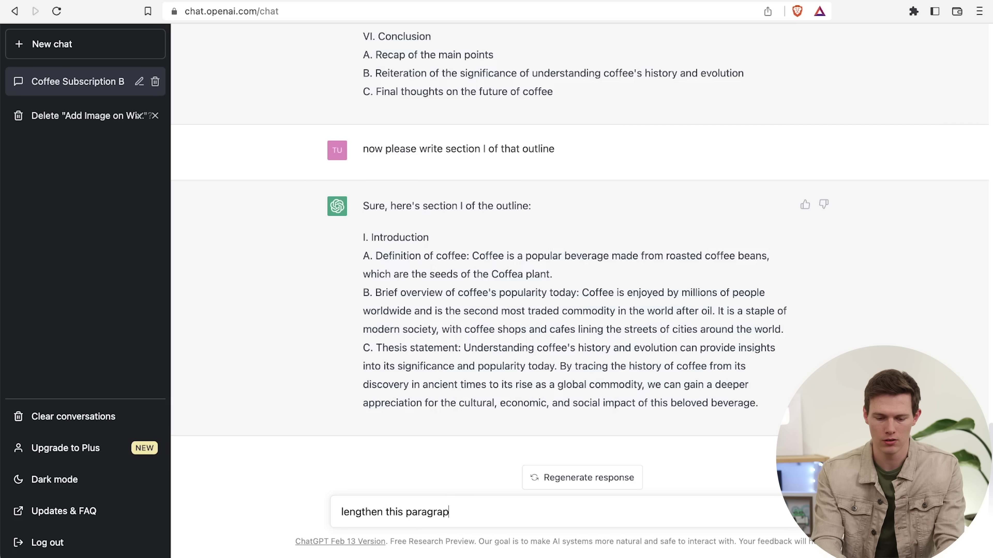
type("h:")
key("super+v")
key("Return")
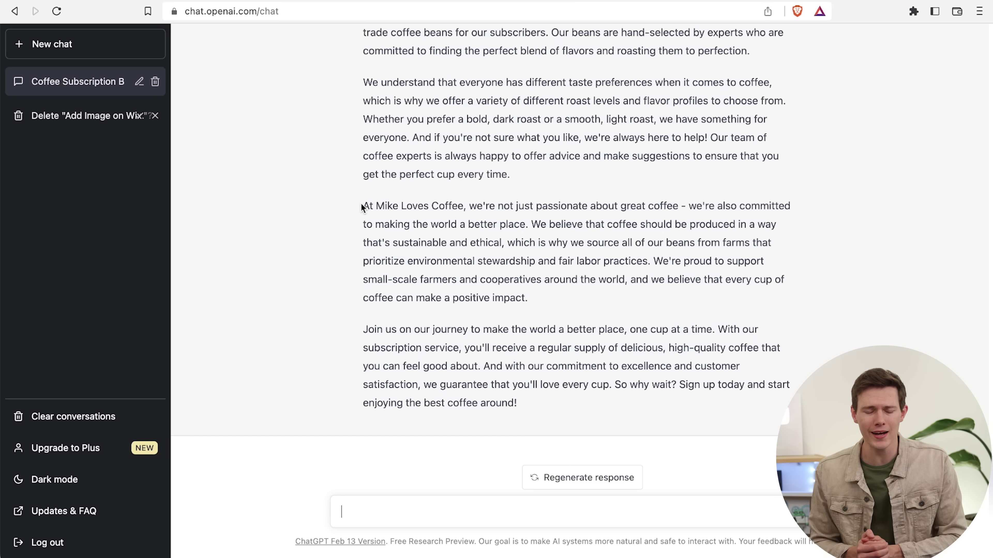
scroll(382, 248, "up", 3)
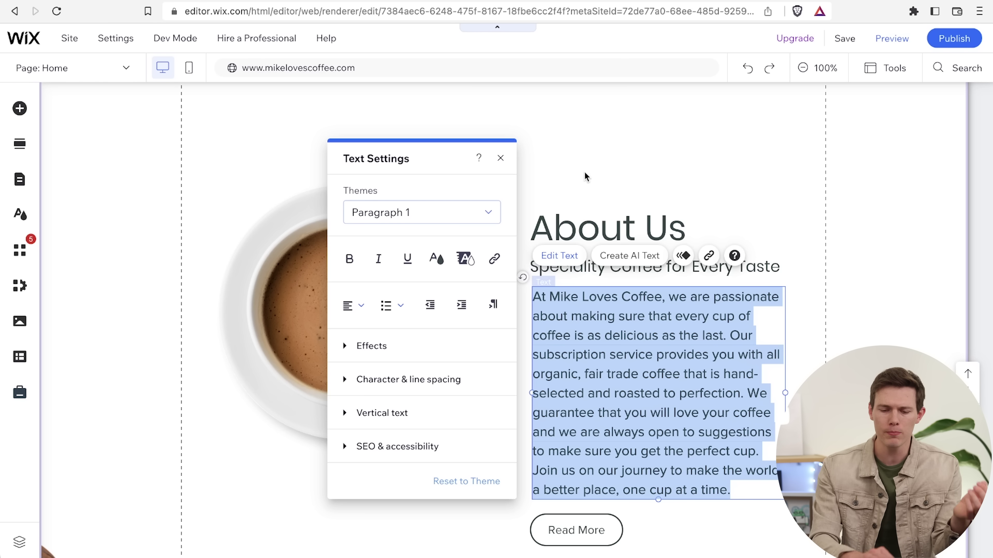
In the Wix editor, examine the link options for the words "roasted to perfection" in the About Us paragraph.
left_click(501, 159)
scroll(465, 263, "up", 2)
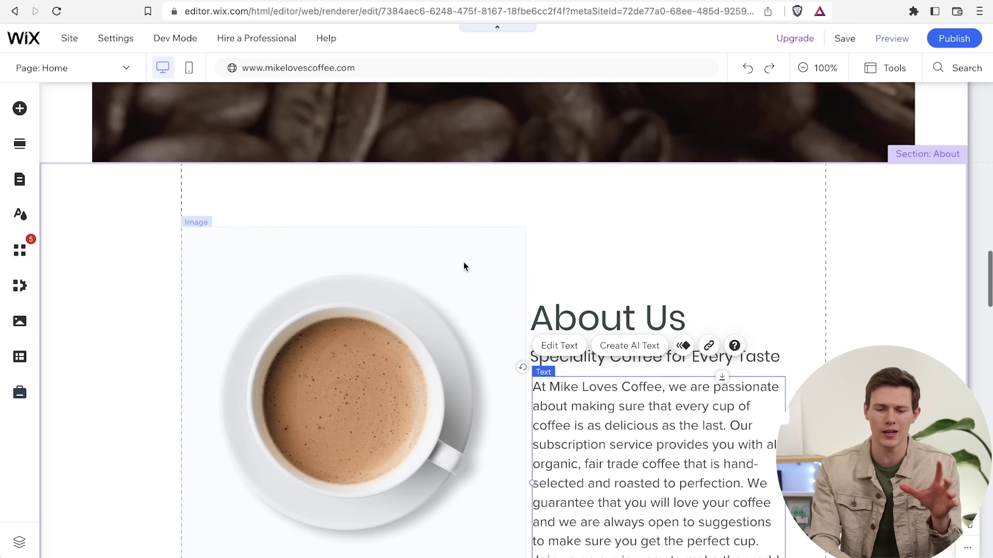
scroll(464, 262, "down", 2)
double_click(622, 320)
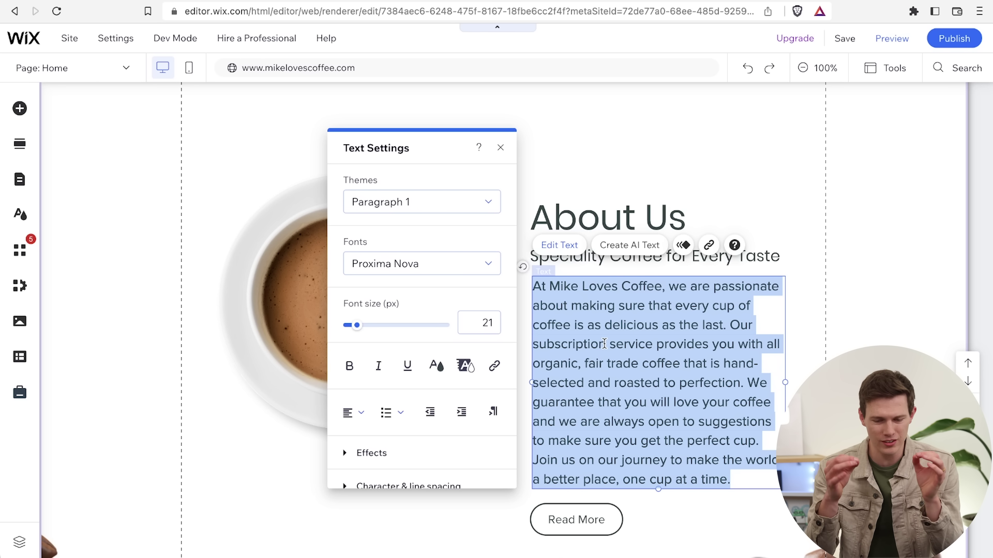
left_click(569, 249)
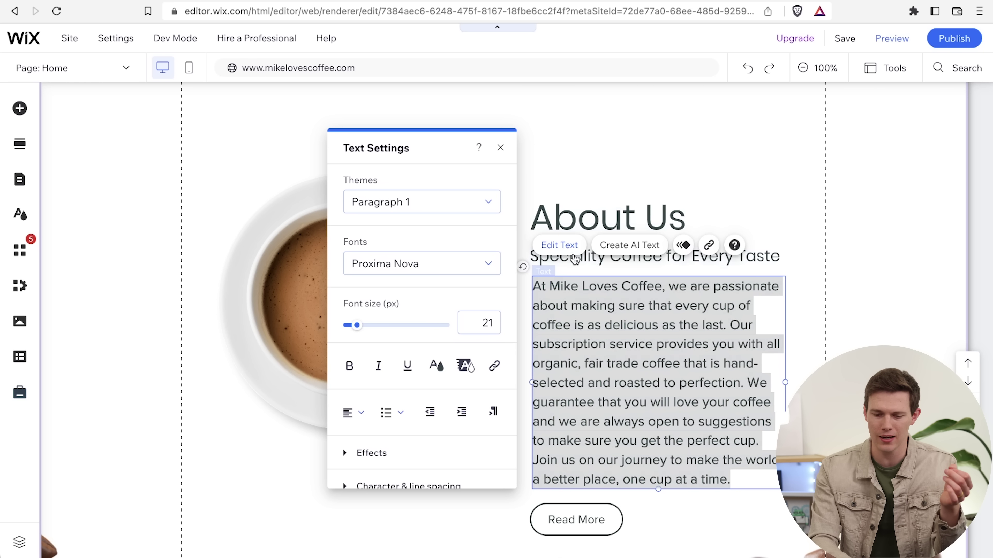
left_click(609, 383)
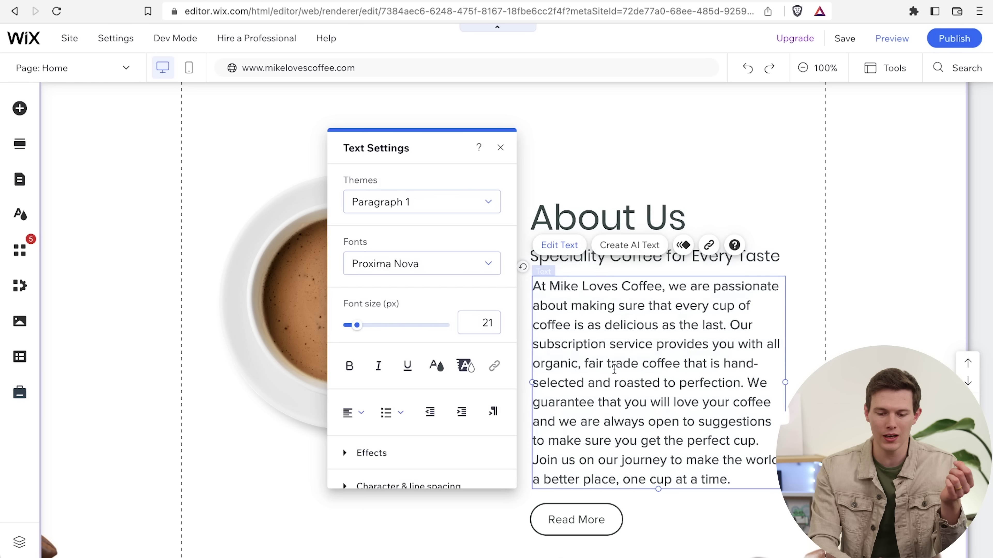
left_click_drag(616, 384, 739, 380)
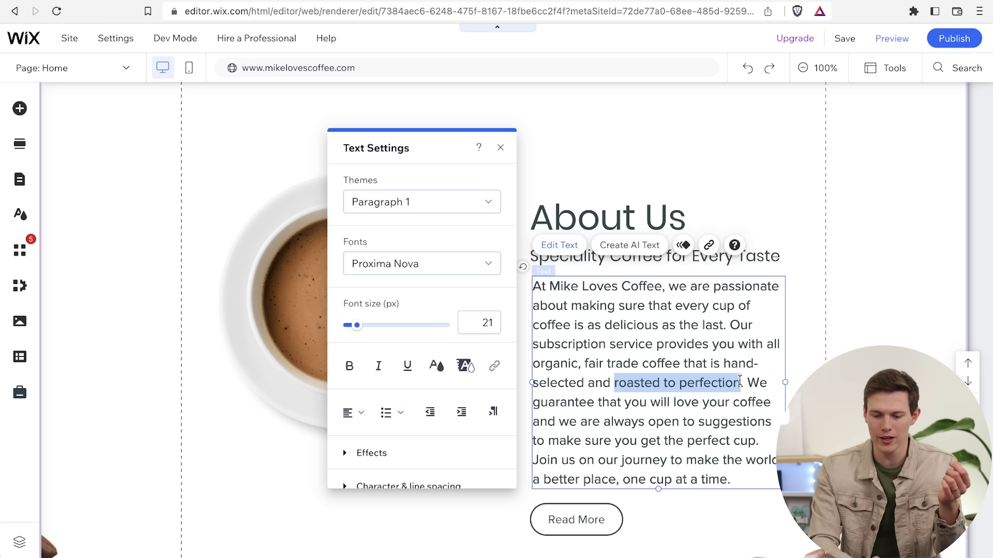
left_click(708, 245)
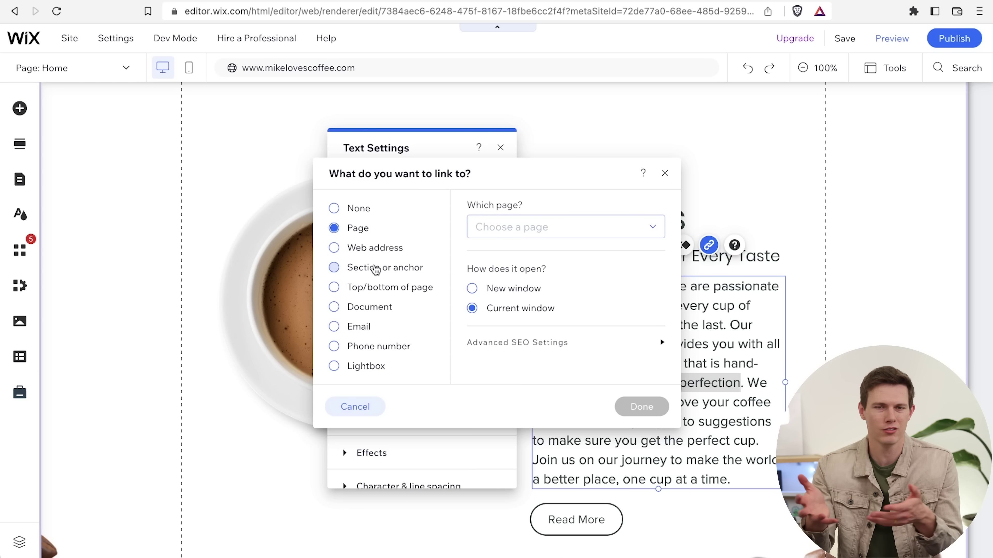
left_click(665, 173)
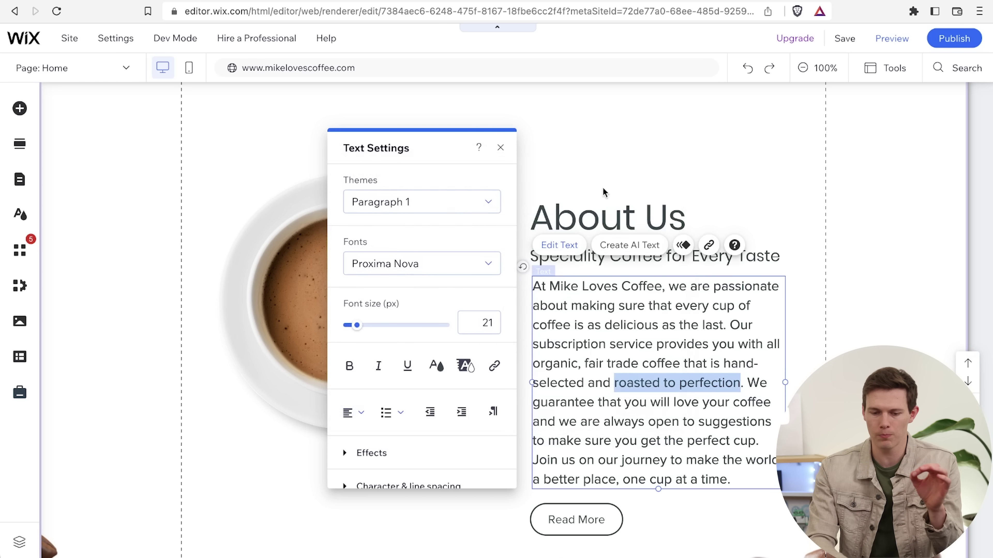
left_click(501, 147)
Add an anchor at the start of the "Better Coffee for a Better World" section and name it Trade.
scroll(318, 413, "down", 20)
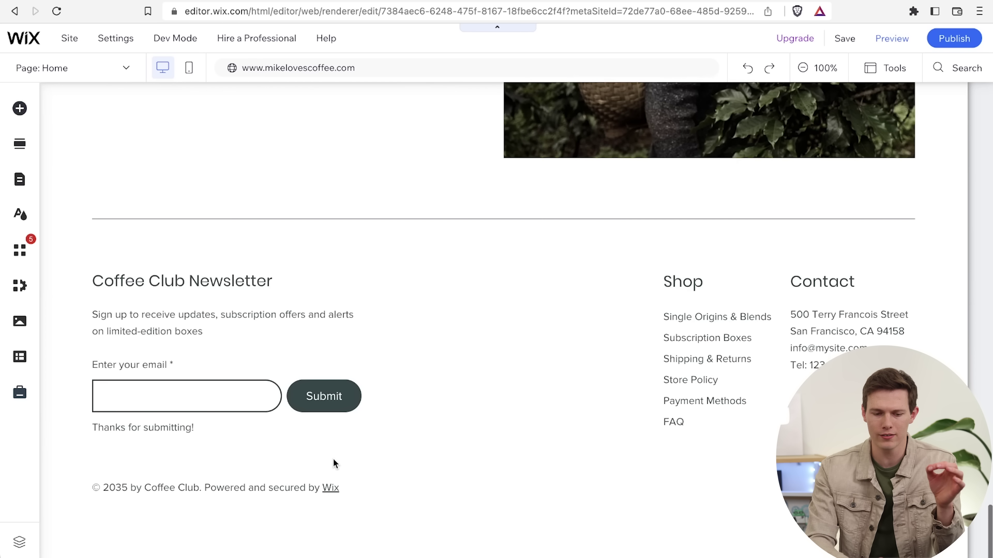
scroll(334, 460, "up", 9)
scroll(516, 322, "down", 1)
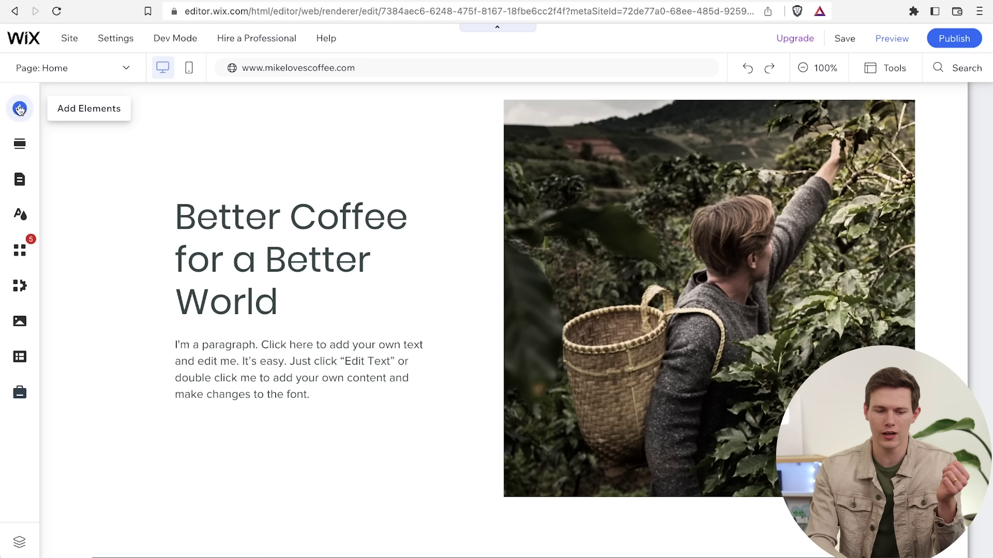
left_click(20, 108)
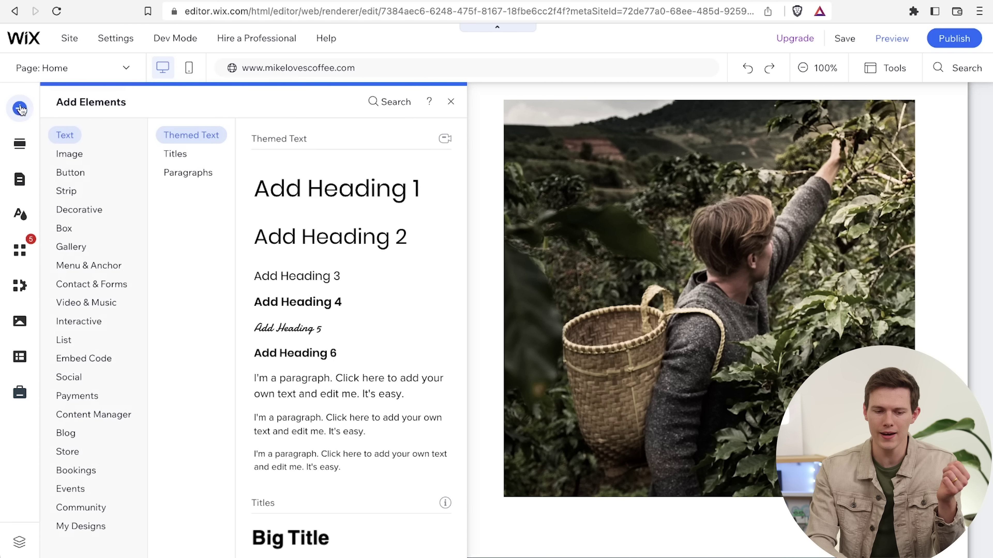
left_click(78, 322)
left_click(82, 266)
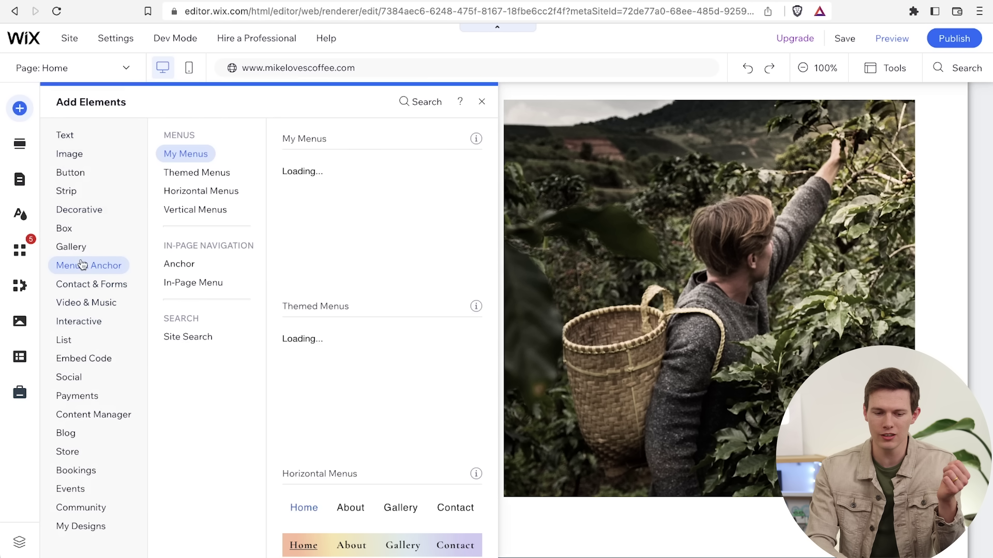
left_click(174, 265)
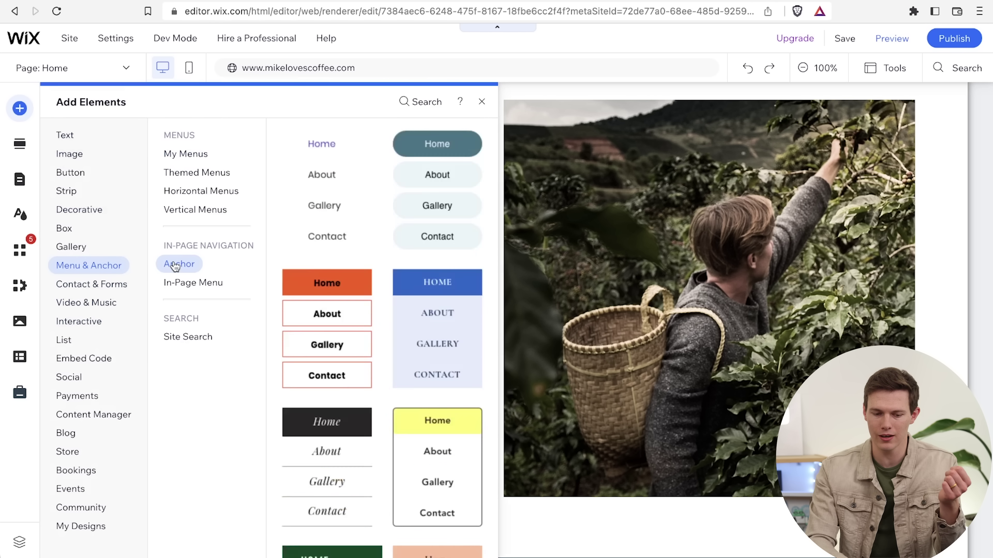
left_click(321, 233)
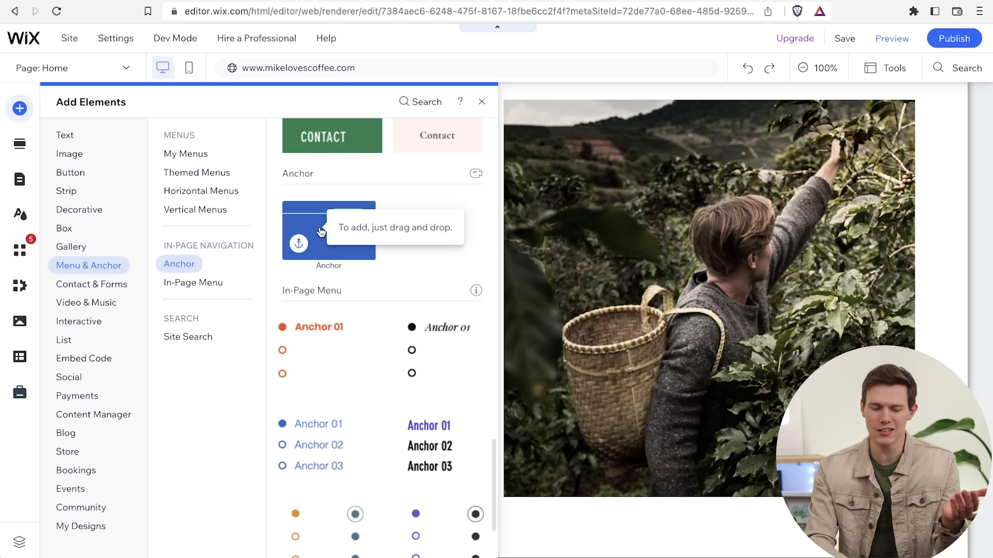
left_click_drag(321, 233, 503, 432)
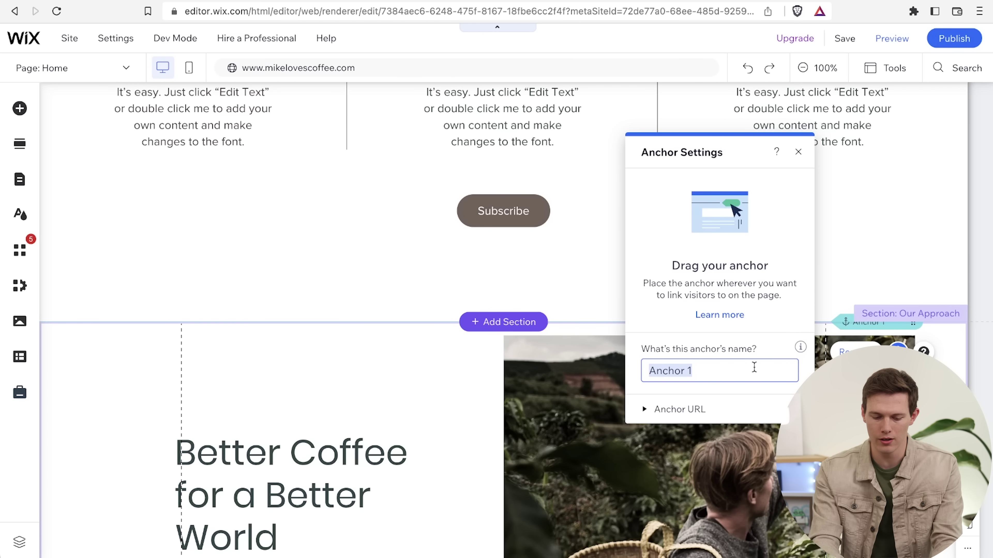
type("Trade")
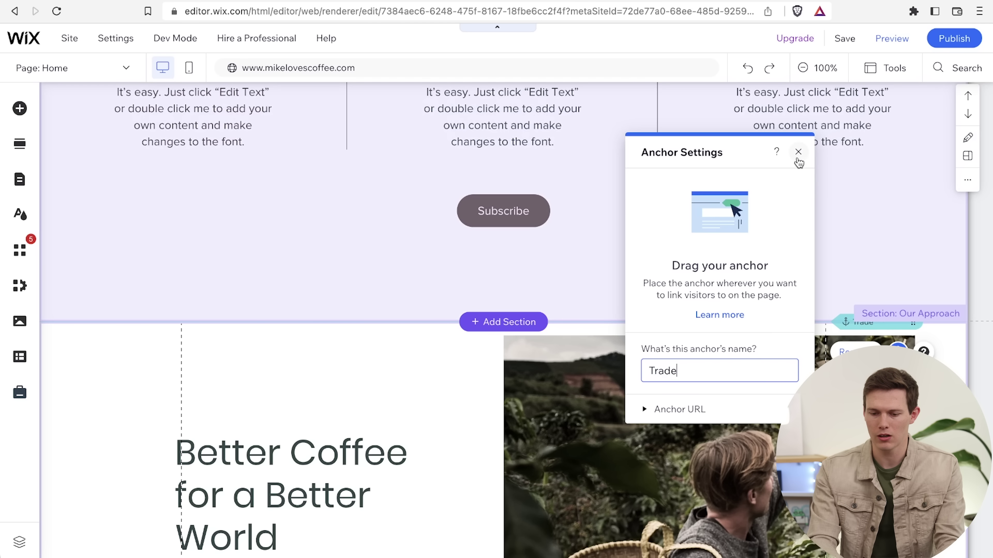
left_click(798, 158)
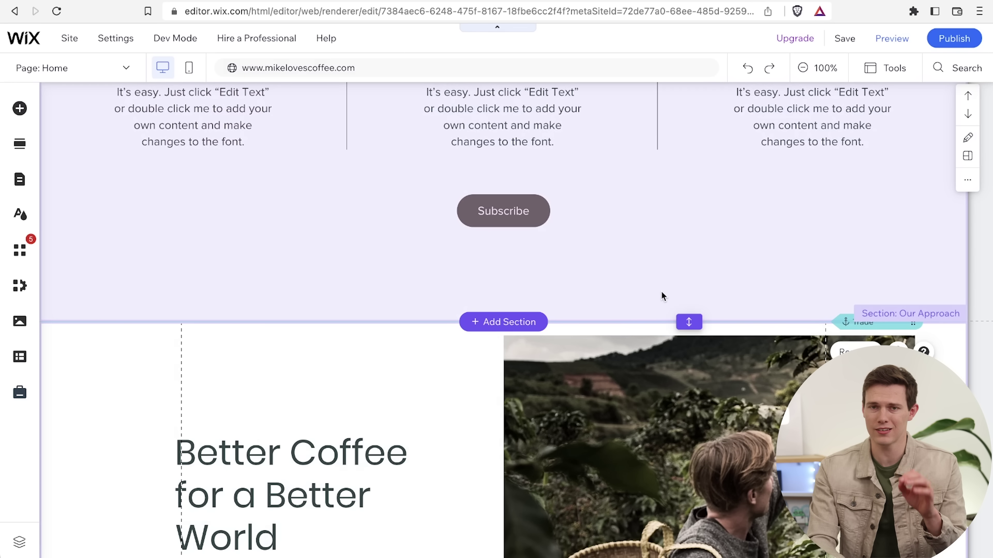
scroll(662, 291, "down", 10)
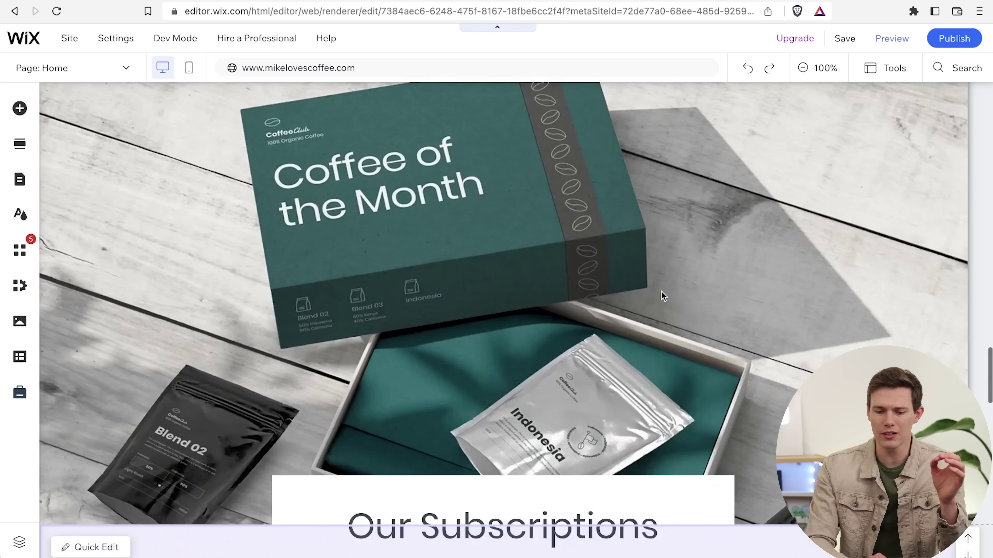
scroll(662, 293, "up", 15)
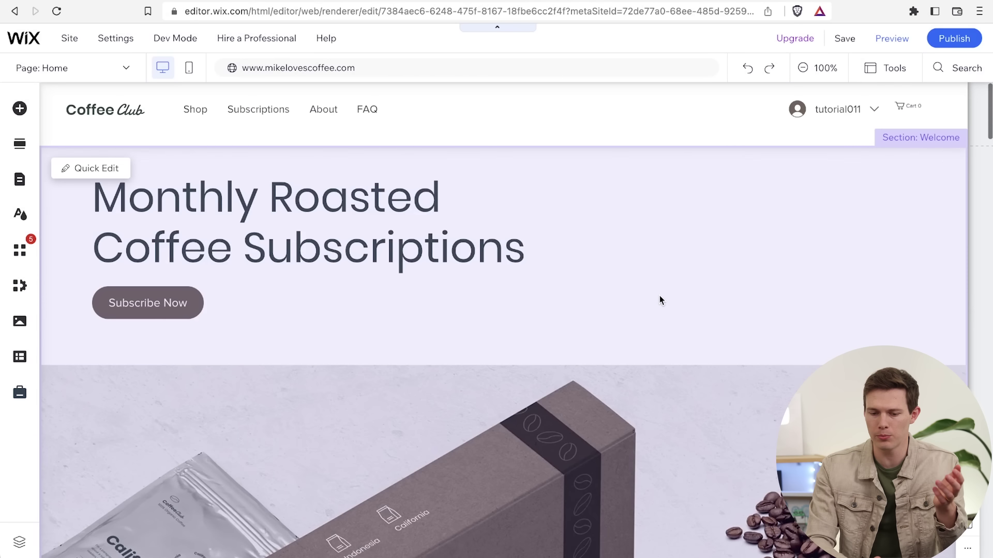
Link the words "fair trade" in the About Us paragraph to the Trade anchor on the Home page.
scroll(660, 297, "down", 5)
scroll(660, 297, "down", 10)
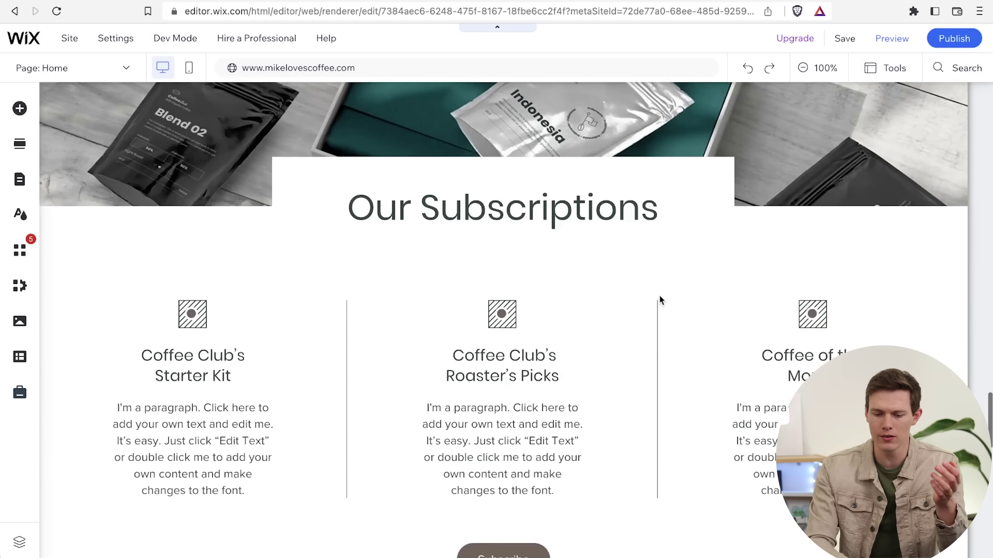
scroll(659, 296, "down", 10)
scroll(659, 295, "up", 15)
scroll(659, 296, "down", 8)
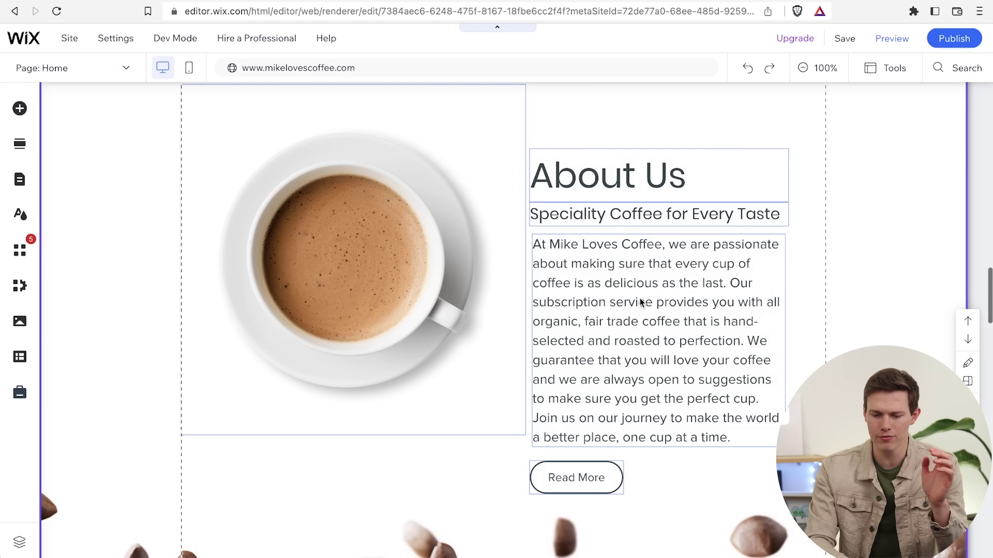
left_click(662, 337)
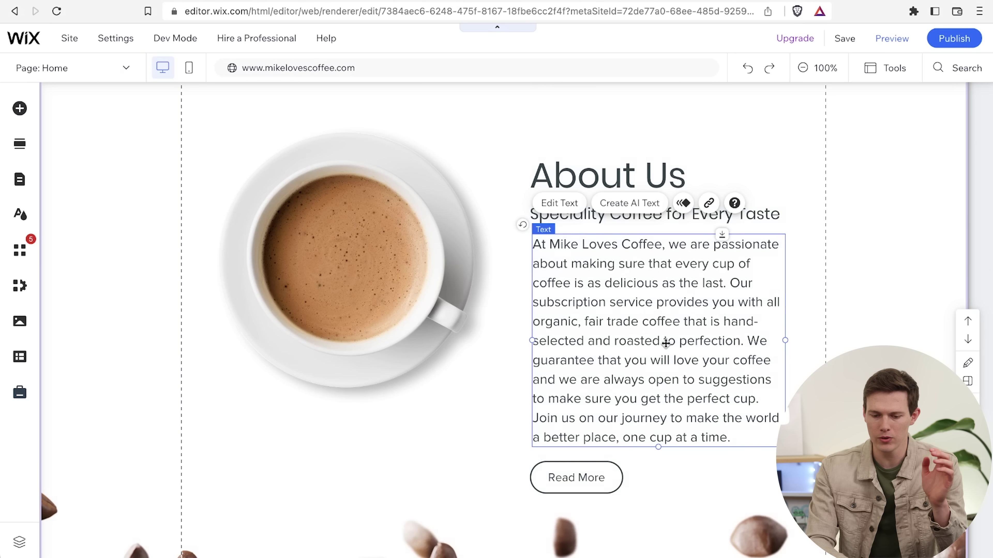
double_click(601, 333)
left_click(592, 319)
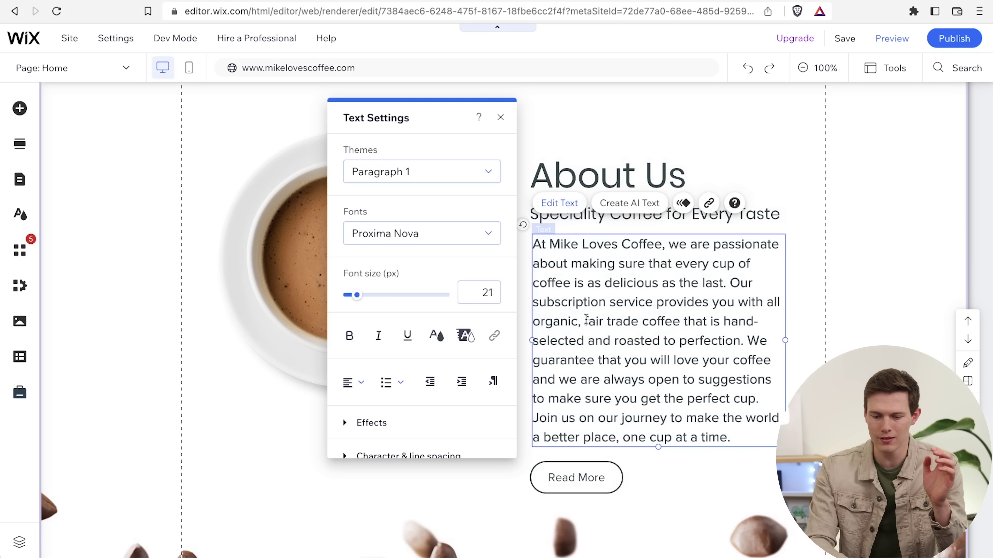
left_click_drag(584, 321, 639, 325)
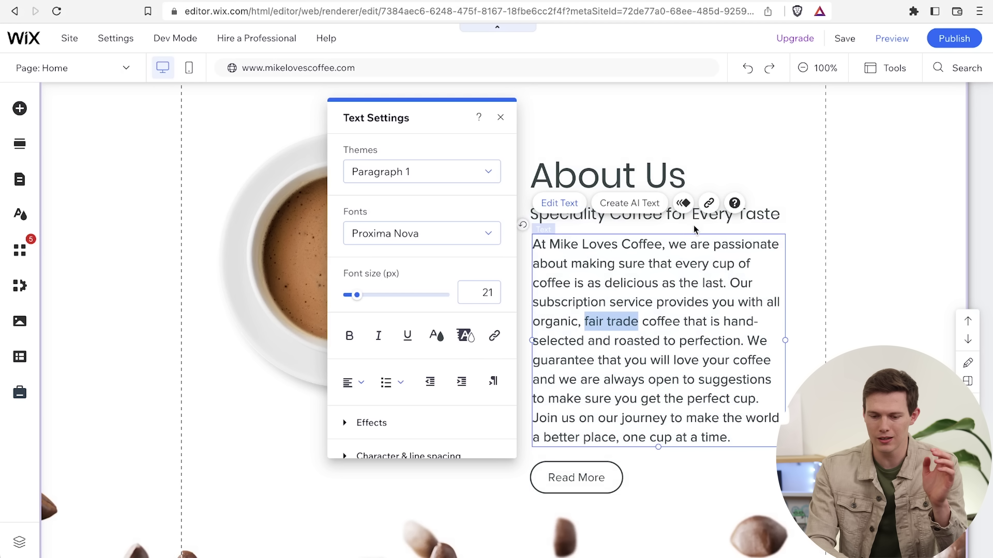
left_click(708, 203)
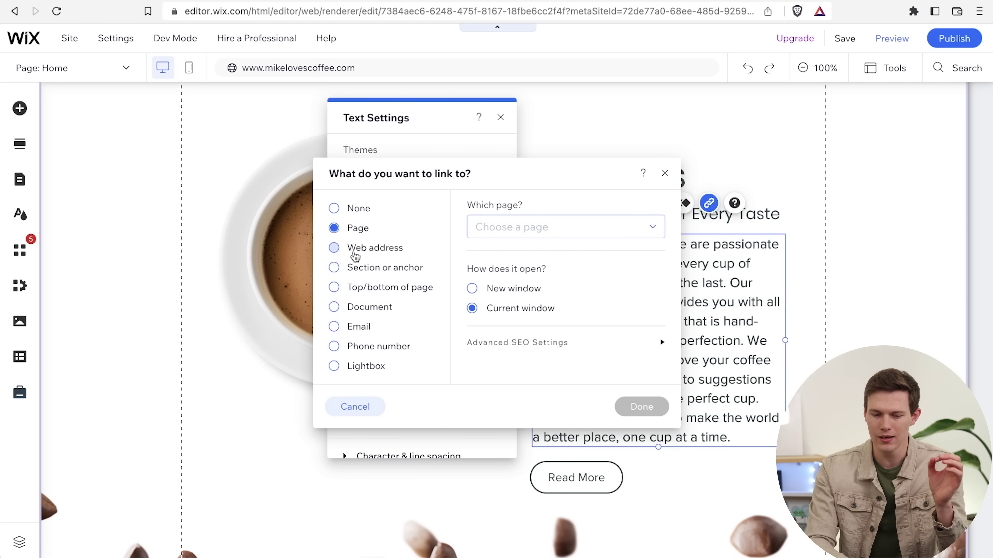
left_click(367, 268)
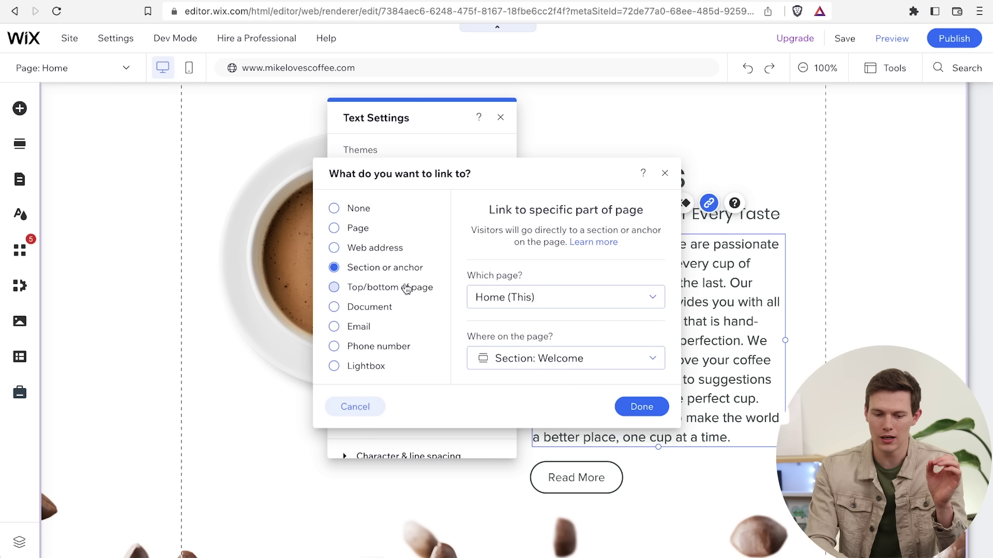
left_click(510, 297)
left_click(567, 273)
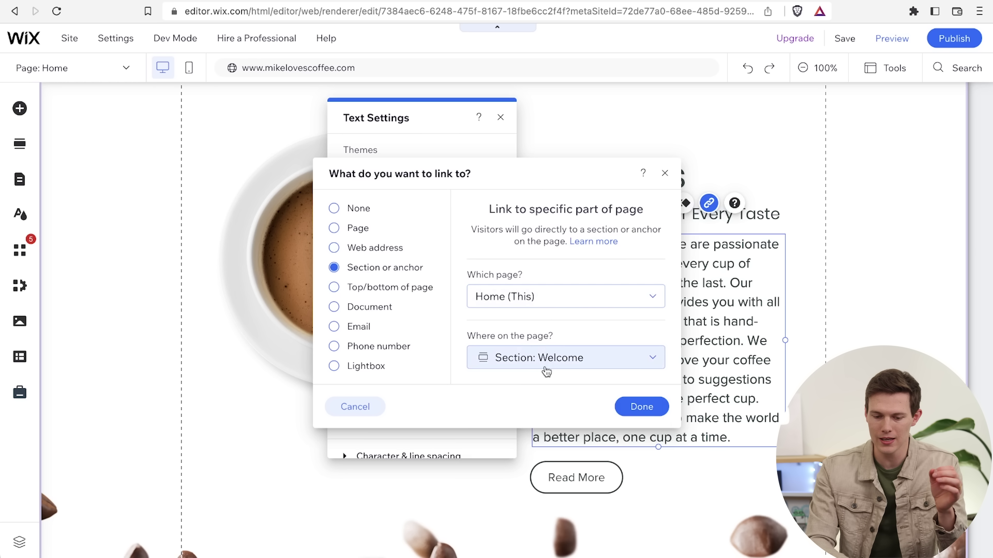
left_click(558, 368)
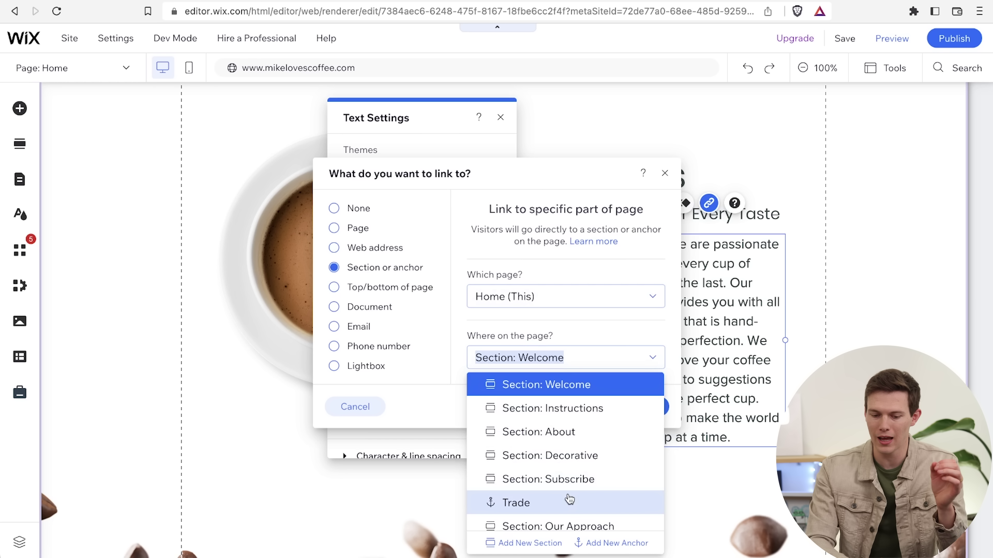
left_click(524, 507)
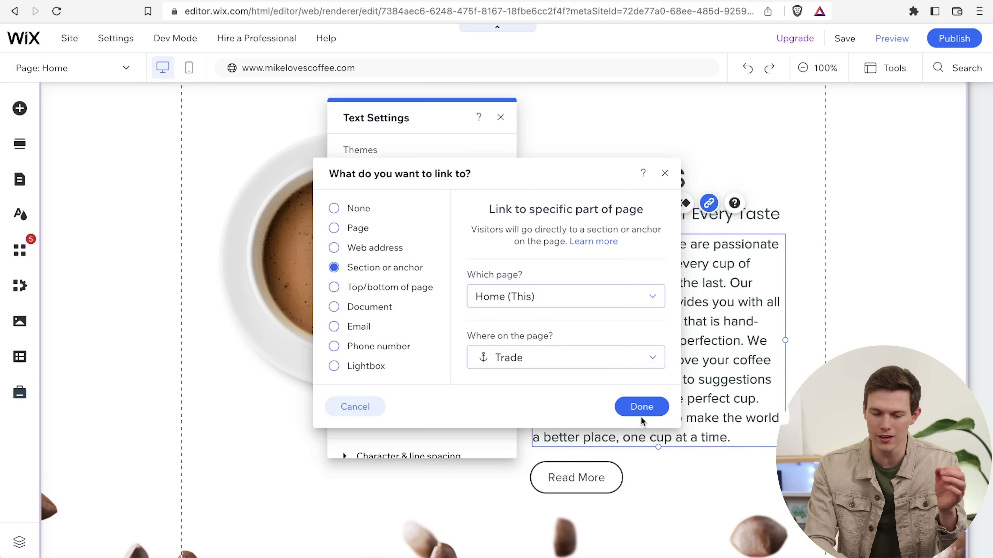
left_click(641, 408)
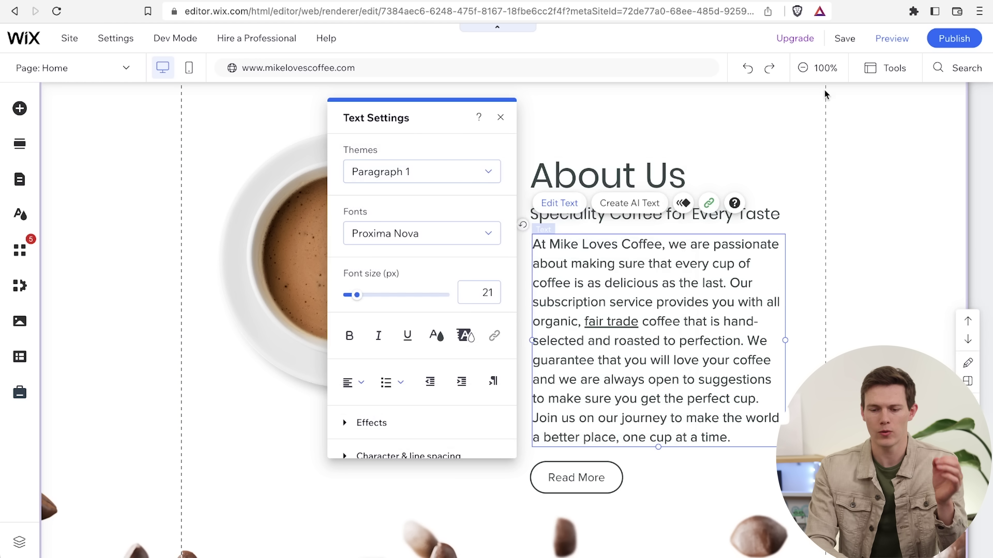
Save the site without publishing it and close the text settings.
mouse_move(862, 48)
left_click(858, 45)
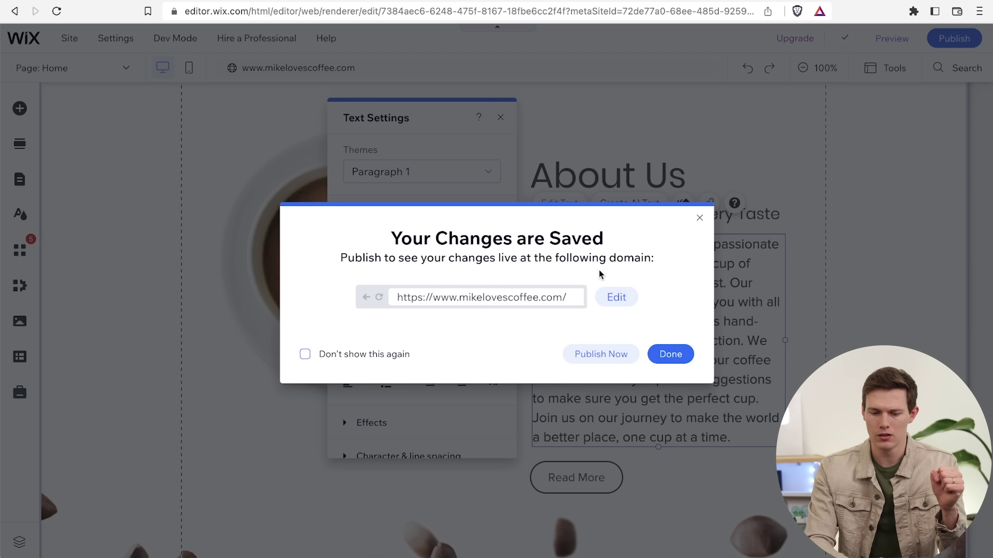
left_click(671, 354)
left_click(502, 119)
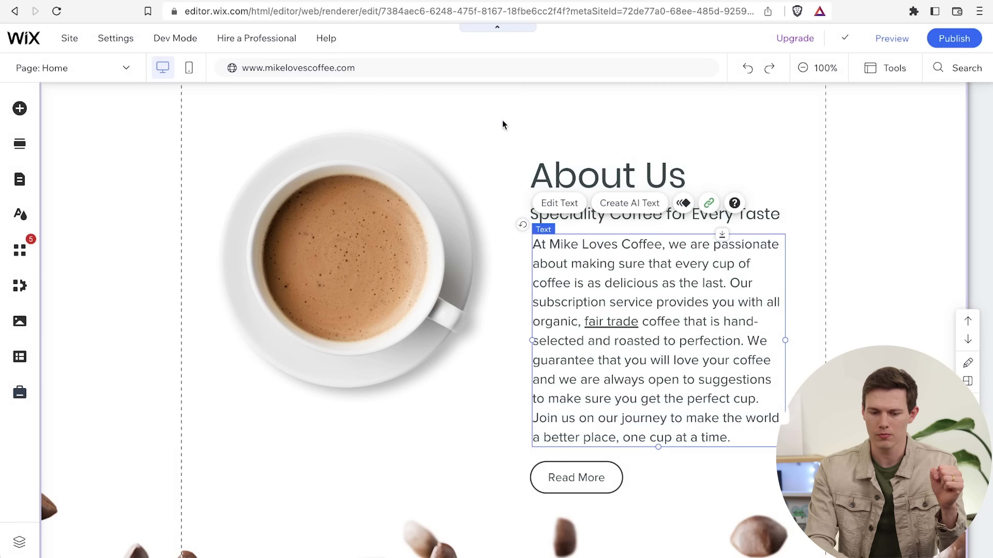
Preview the Home page, check the "fair trade" link against the "Better Coffee for a Better World" section, and return to the editor.
left_click(890, 38)
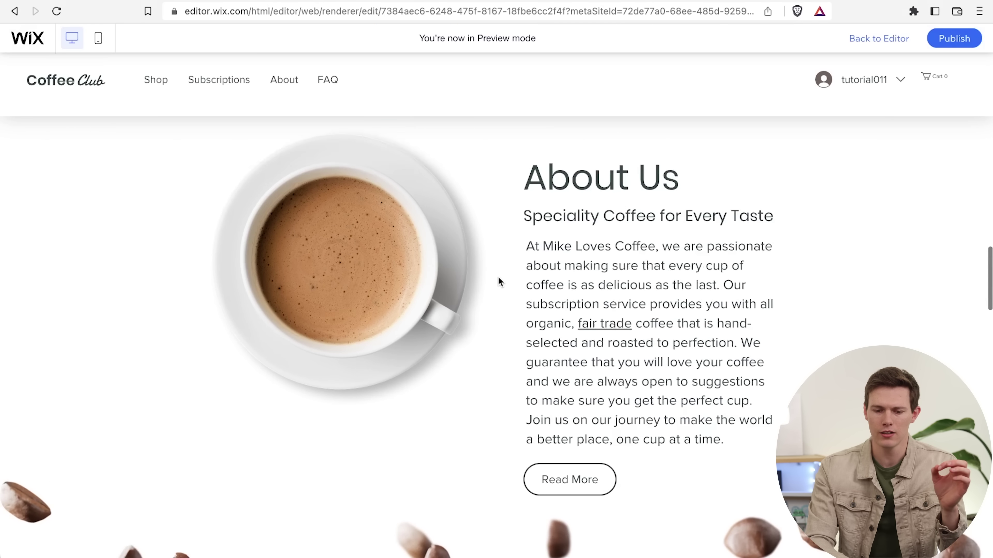
scroll(498, 277, "down", 15)
scroll(498, 276, "down", 4)
scroll(604, 355, "down", 15)
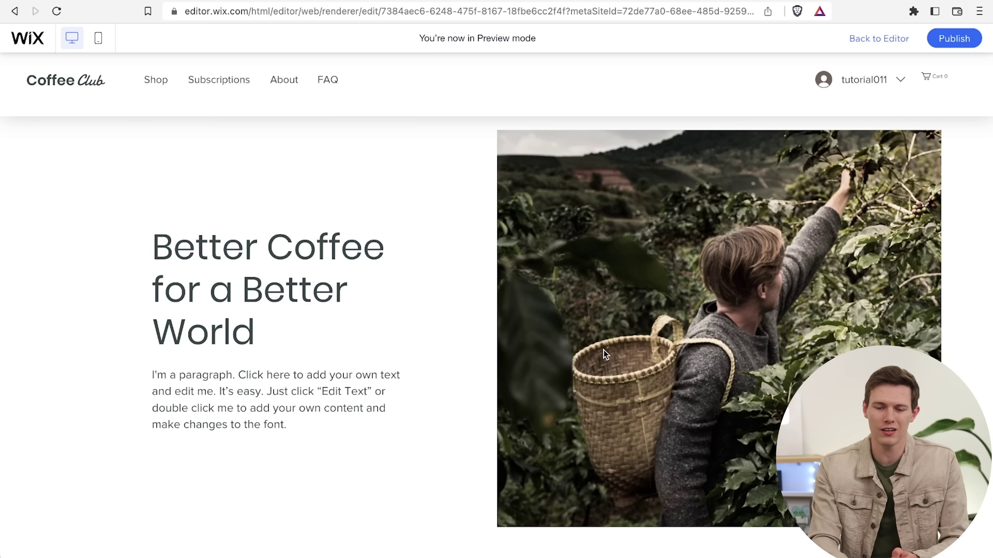
left_click(877, 41)
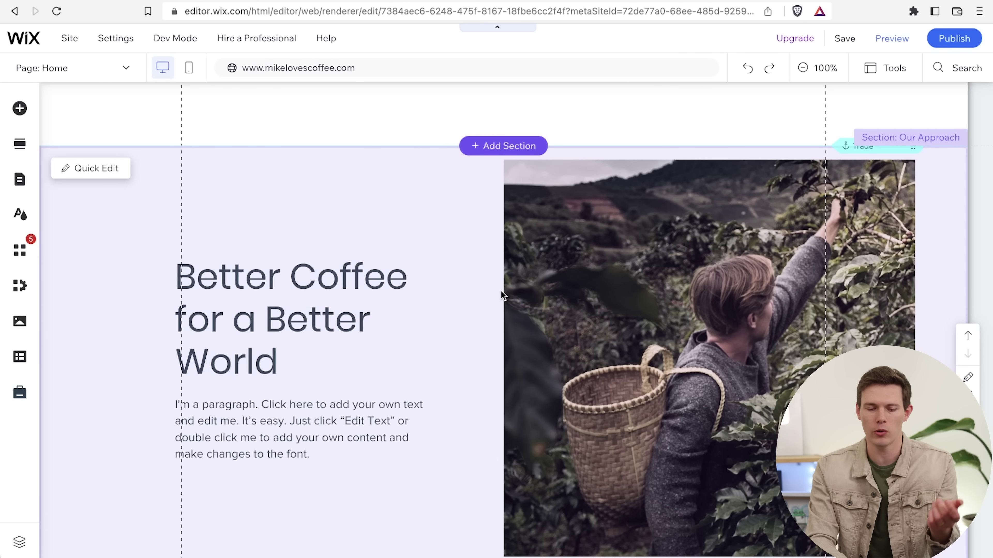
Try adding a themed outlined button with an arrow over the coffee beans below the About Us text, and delete it.
scroll(501, 291, "down", 15)
scroll(501, 291, "up", 6)
scroll(501, 291, "down", 10)
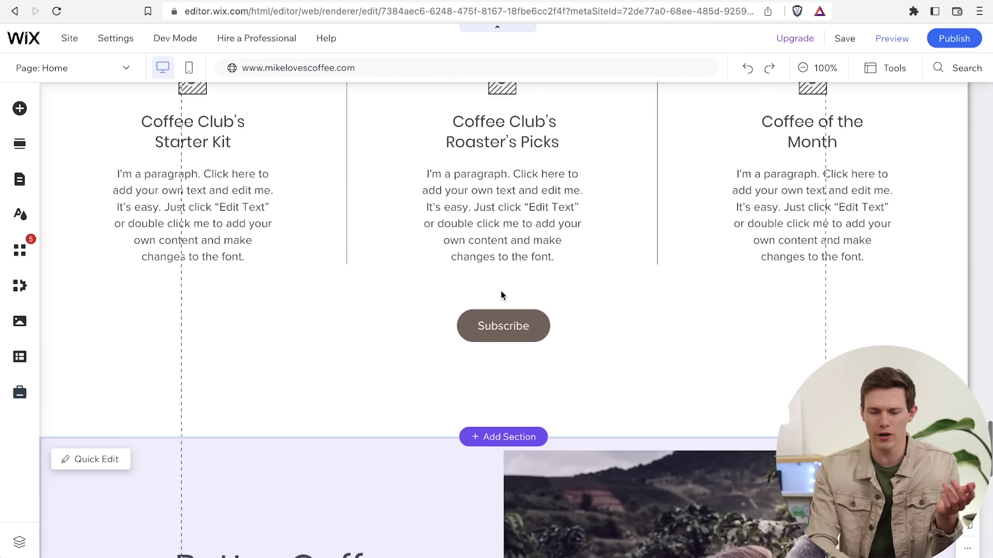
scroll(501, 291, "up", 12)
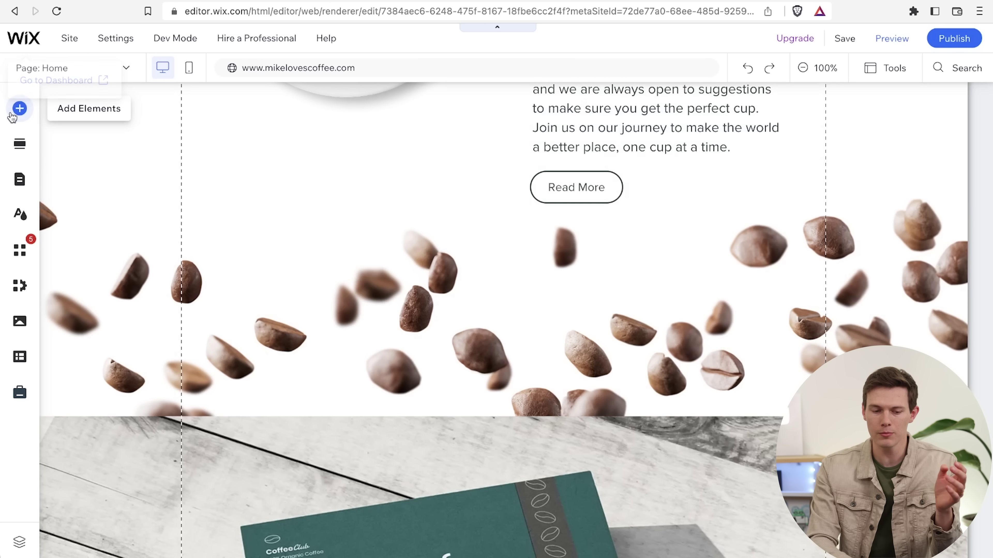
left_click(19, 108)
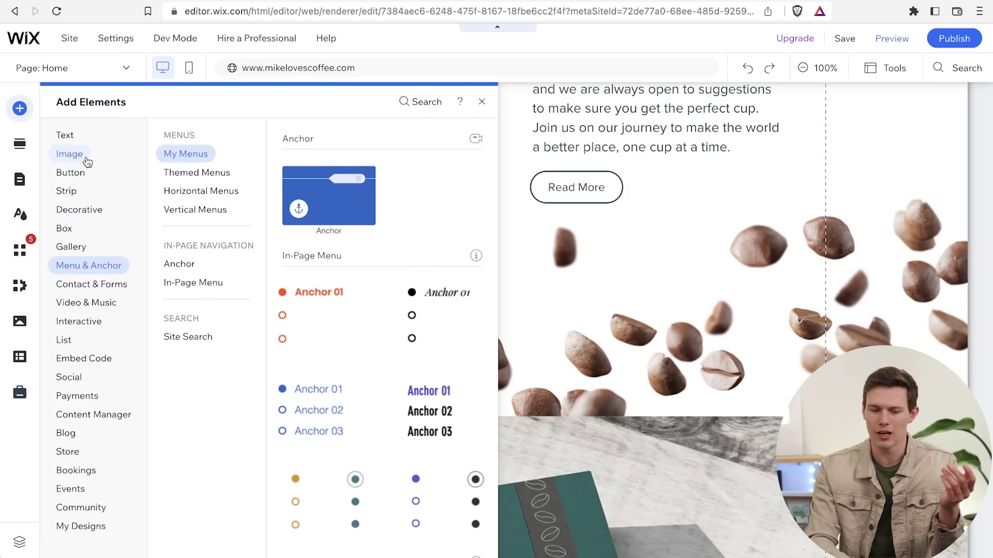
left_click(83, 154)
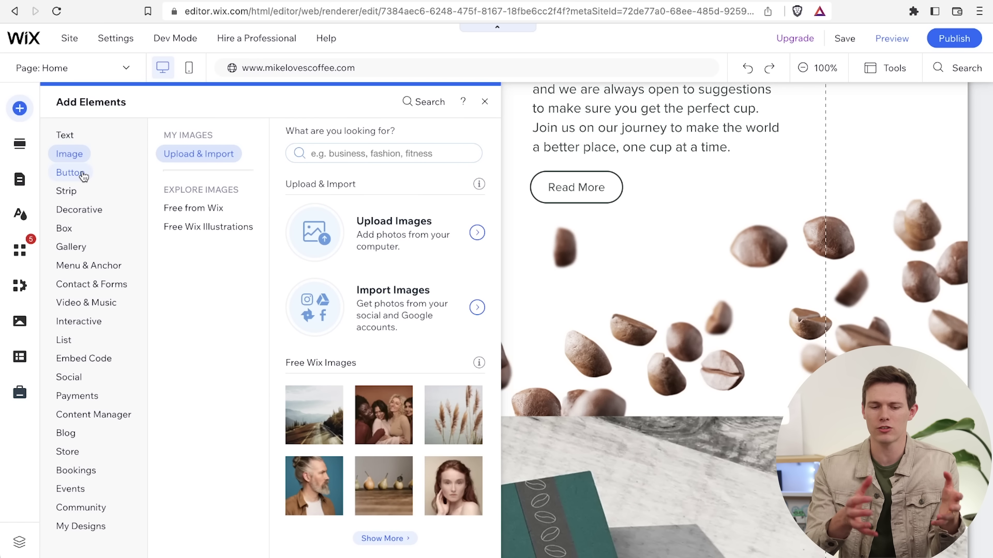
mouse_move(78, 173)
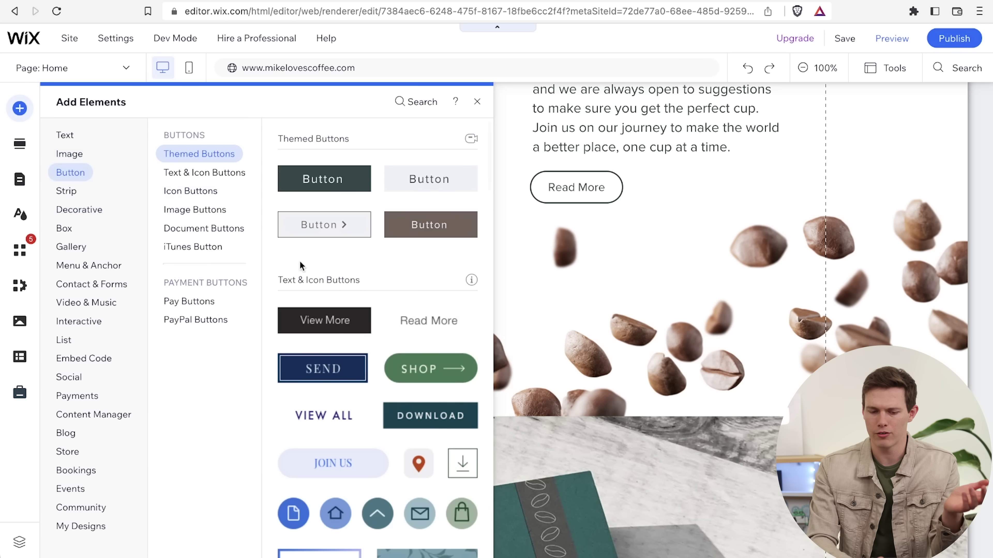
left_click(316, 226)
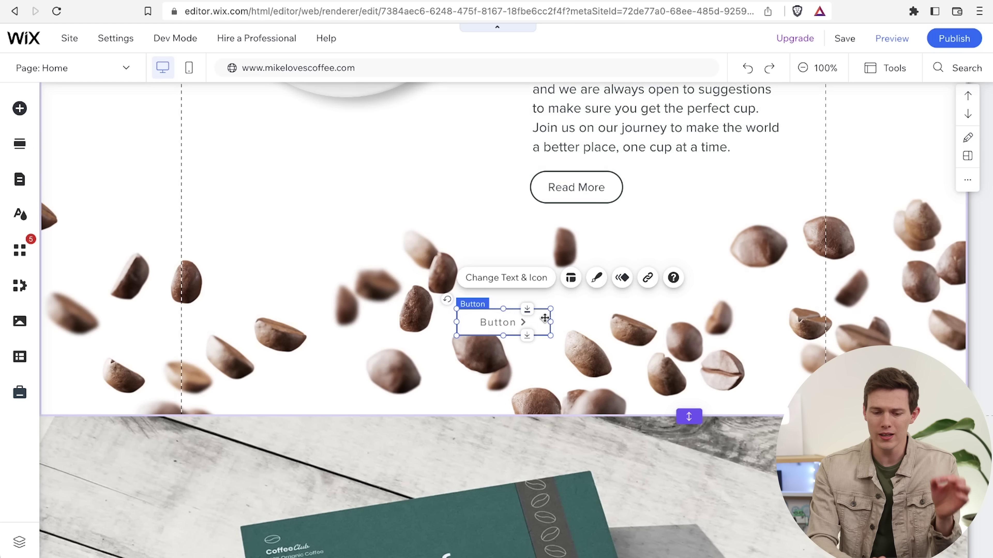
left_click_drag(491, 320, 417, 296)
key("Delete")
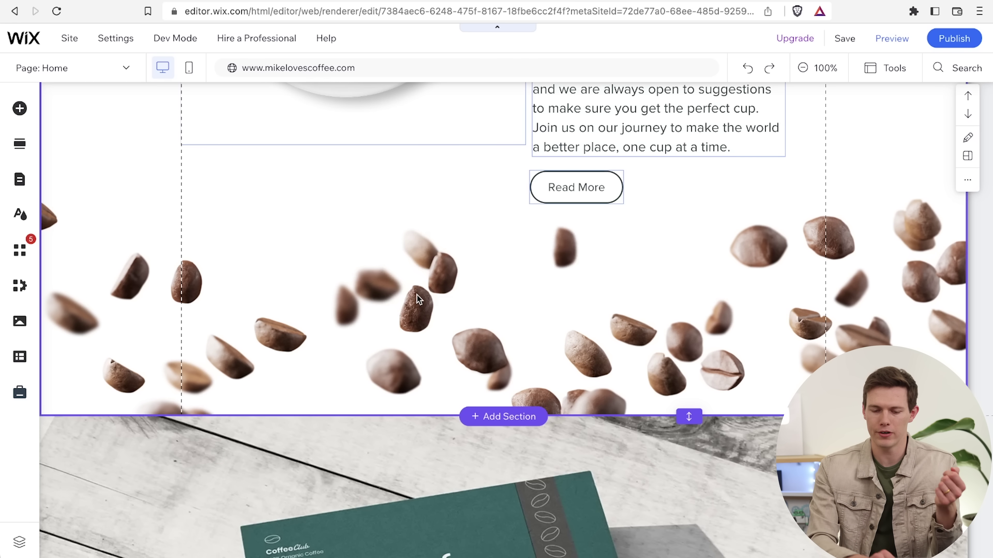
scroll(417, 295, "up", 9)
left_click(366, 308)
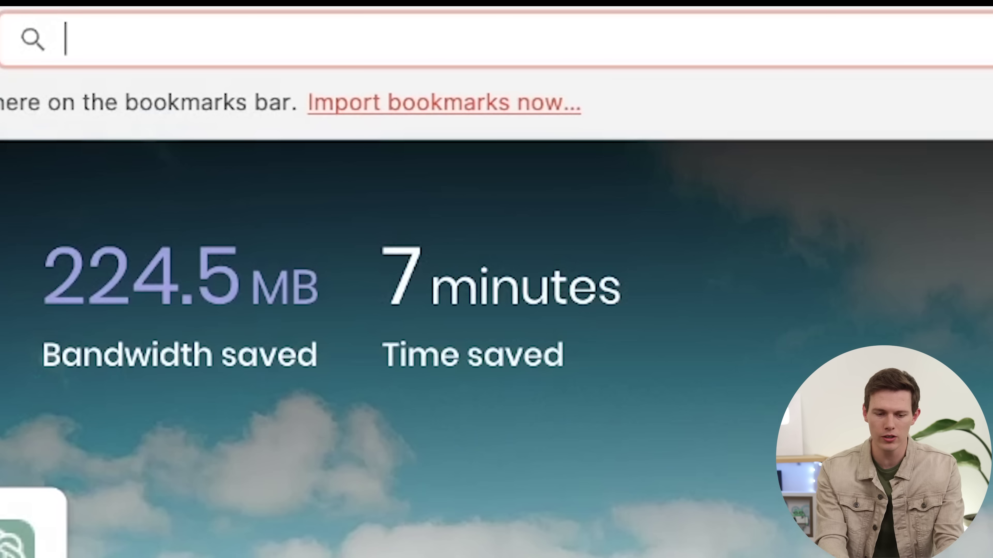
In a new browser tab, go to santrelmedia.com/canva and sign up for Canva with email.
type("santr")
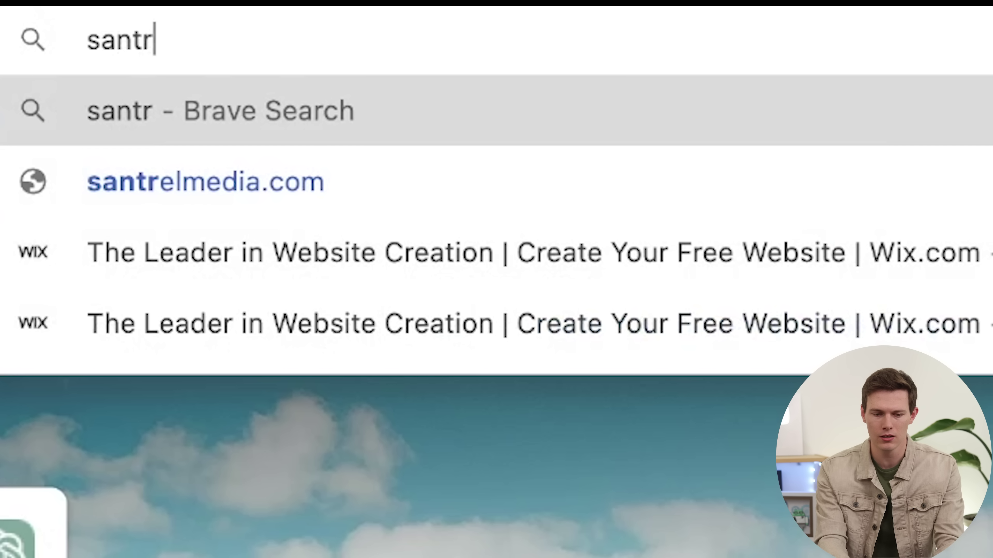
key("Down")
type("/canva")
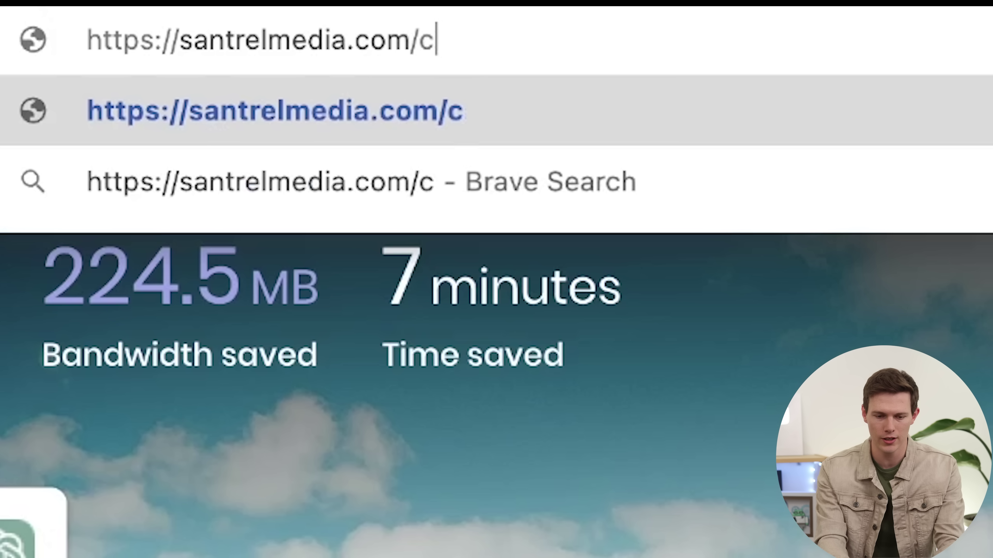
key("Return")
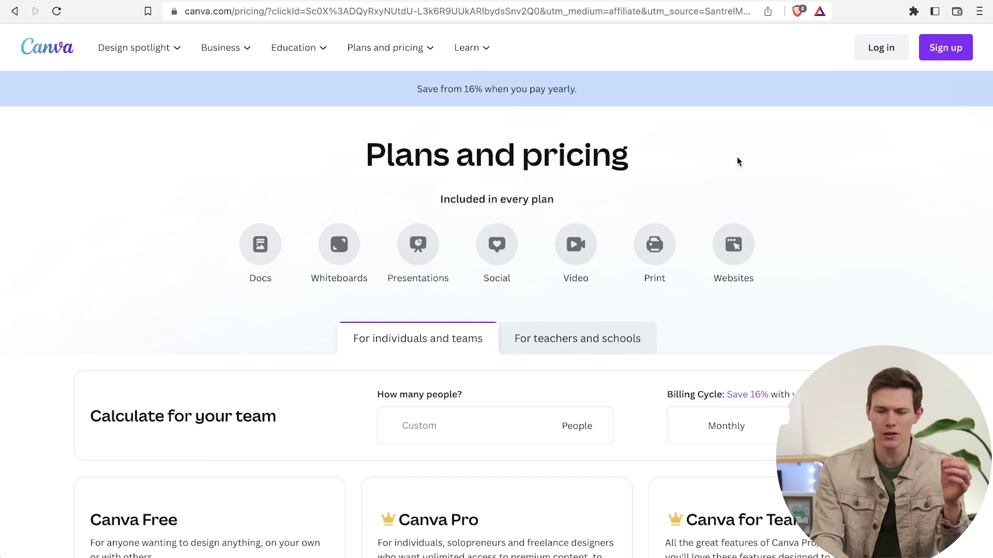
left_click(948, 51)
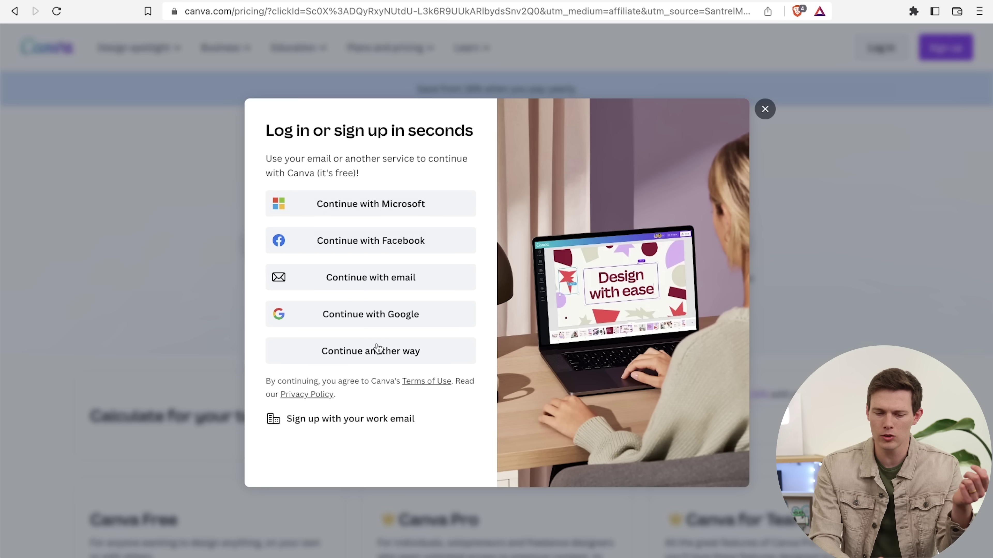
left_click(400, 280)
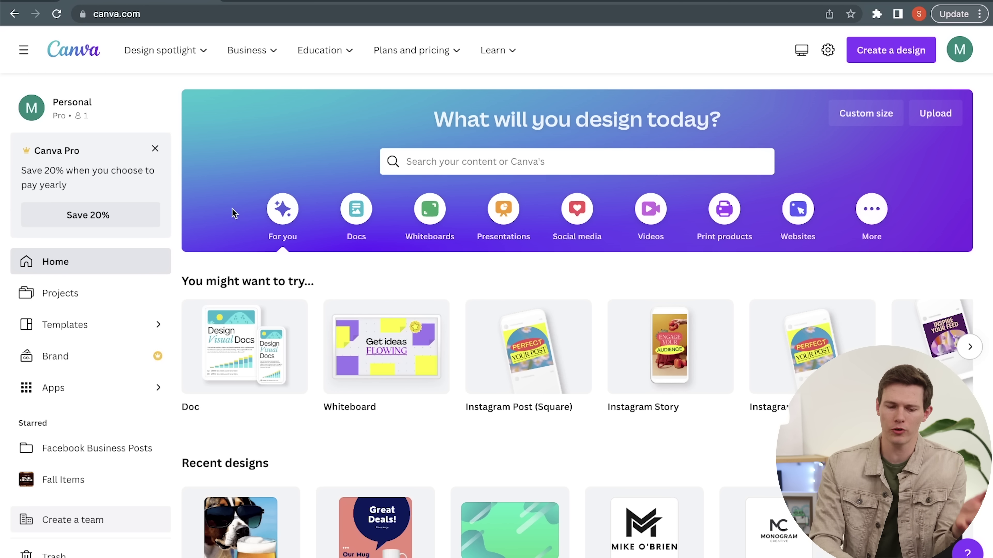
Open Canva's Instagram Post (Square) templates and browse the available designs.
left_click(487, 155)
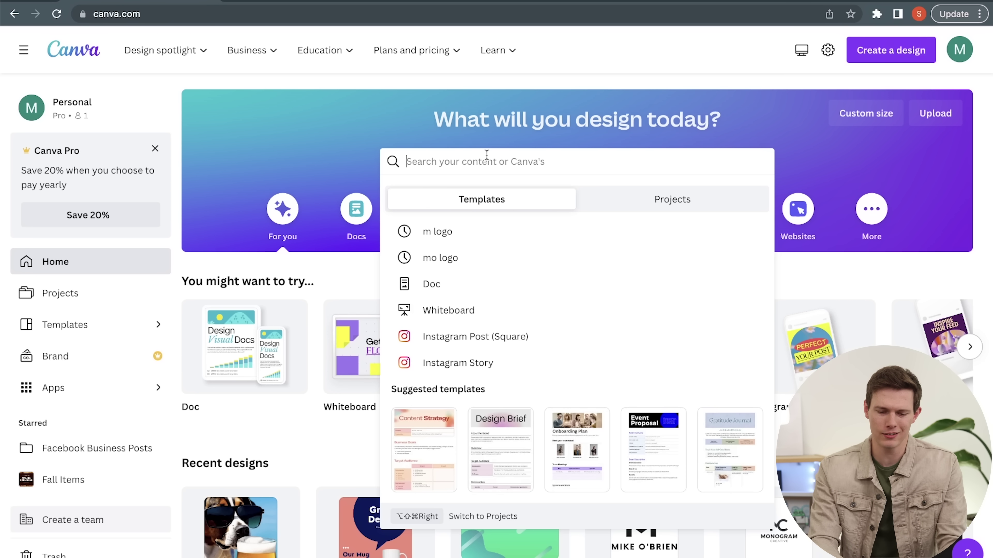
left_click(465, 339)
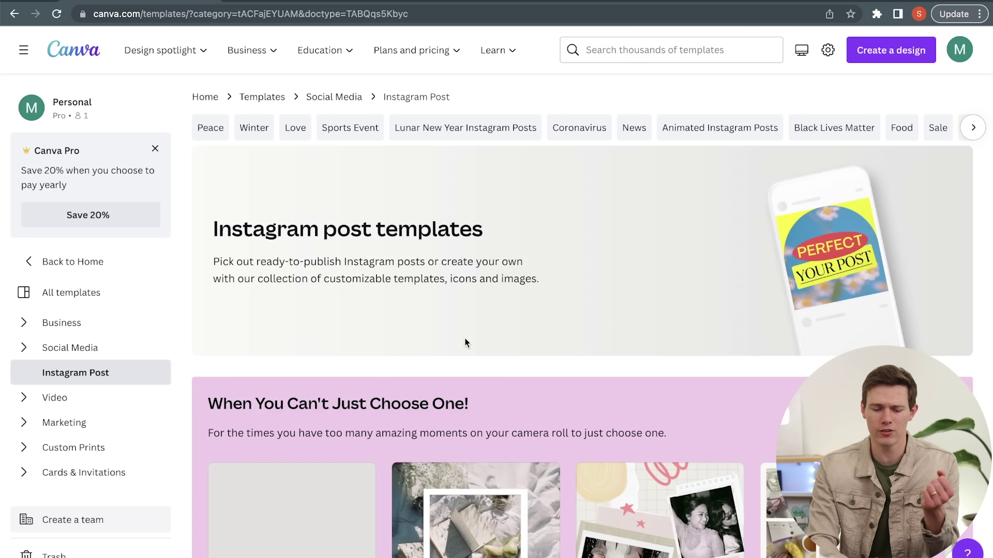
scroll(465, 338, "down", 4)
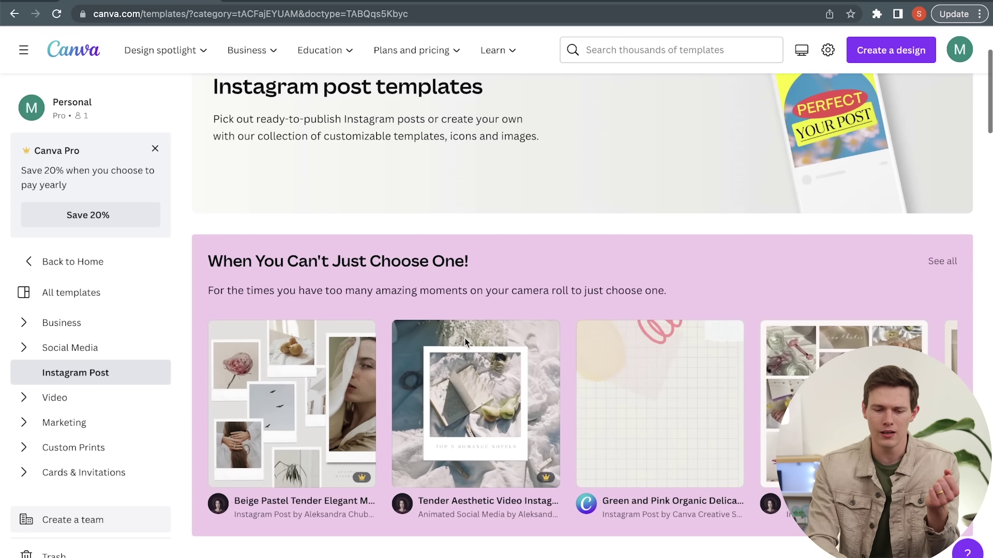
scroll(464, 339, "up", 4)
scroll(464, 339, "down", 10)
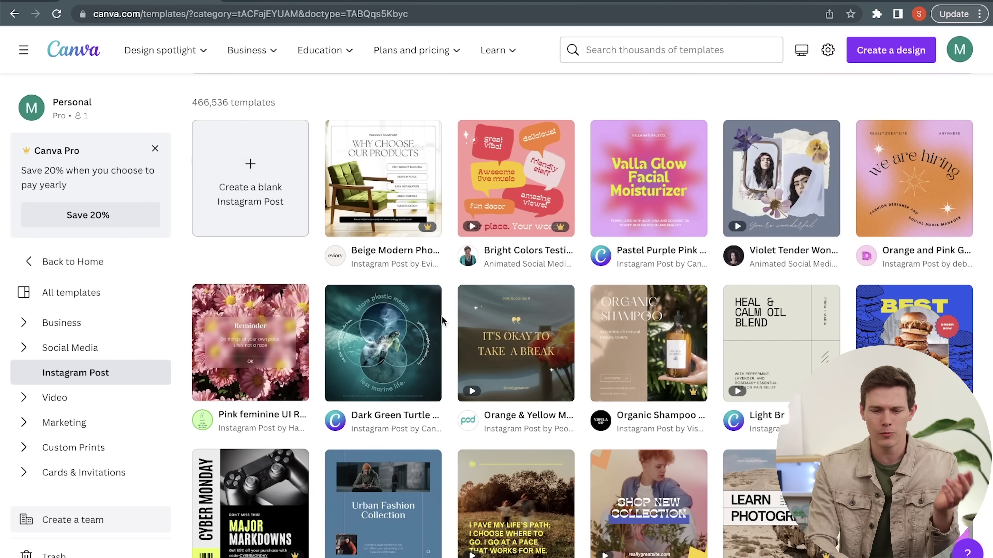
scroll(541, 318, "up", 10)
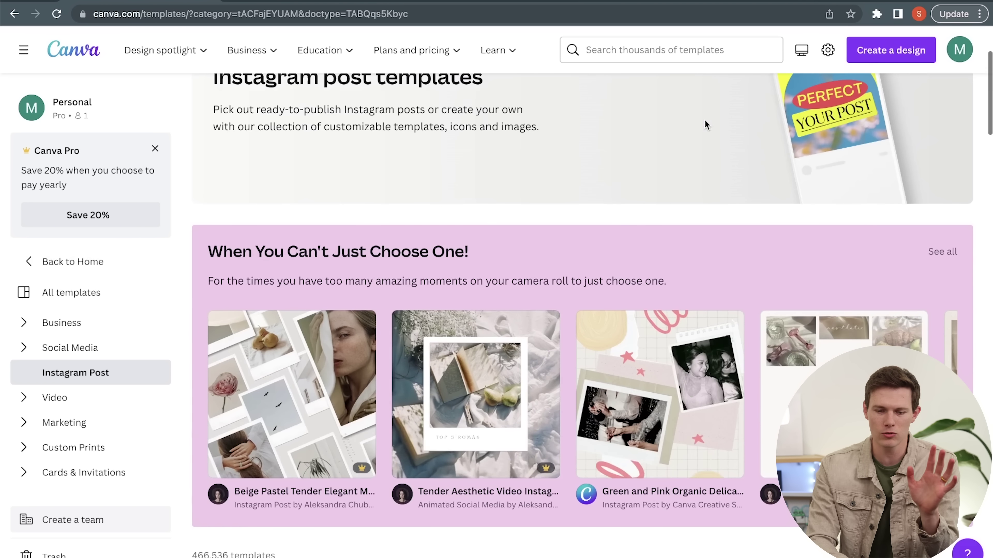
Search the templates for "coffee instagram post".
left_click(647, 47)
type("coffee")
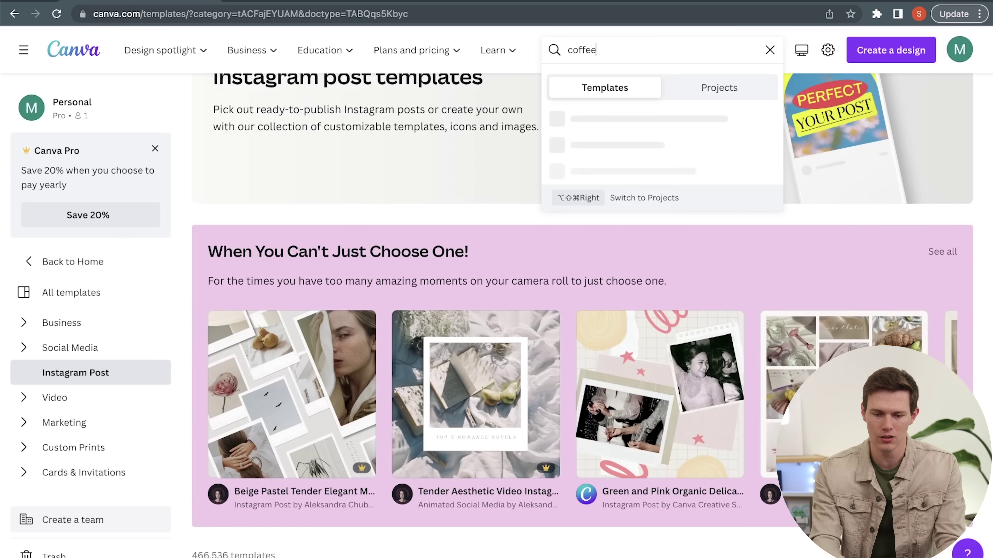
type(" instagram post")
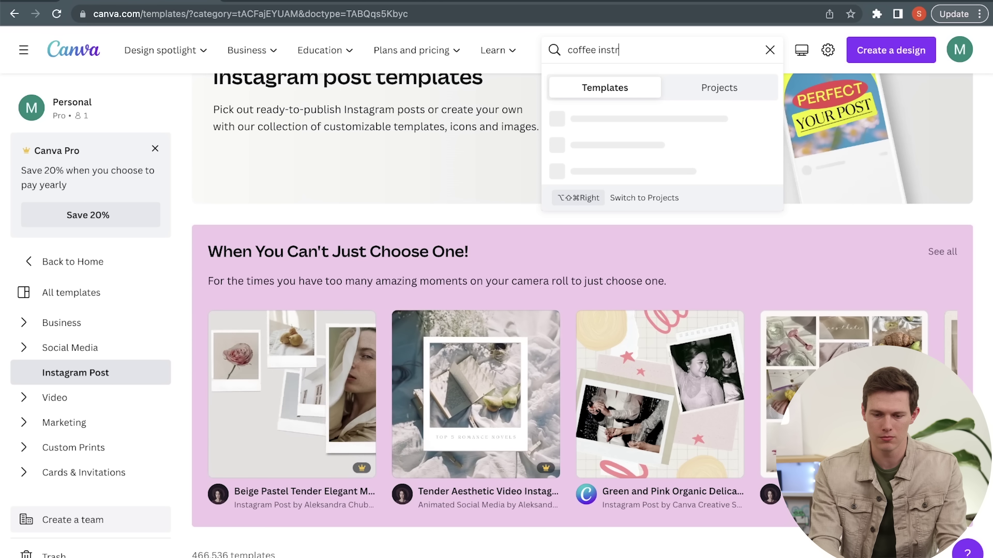
key("Return")
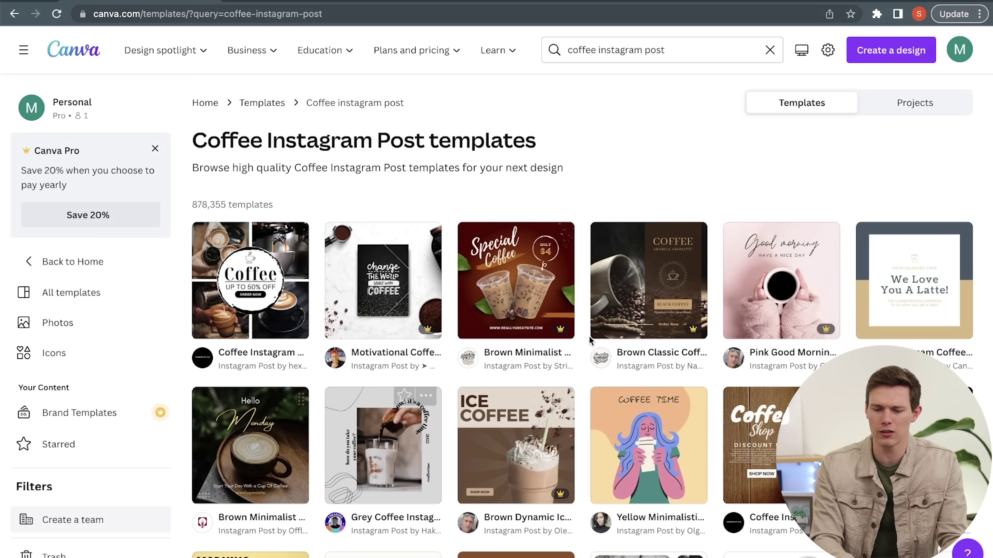
Open the "perfect coffee instagram post" template with the dark background and coffee cup for customizing.
scroll(661, 335, "down", 3)
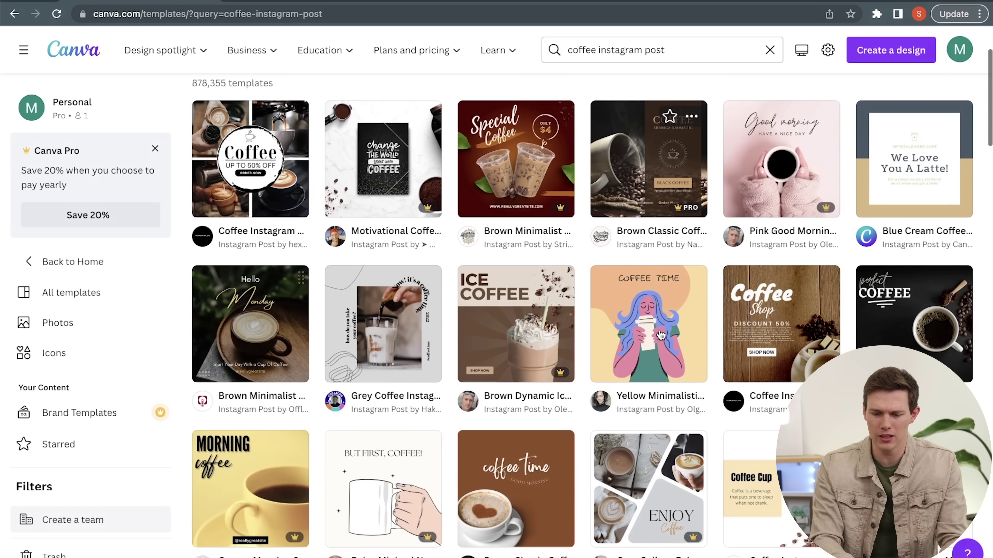
left_click(902, 337)
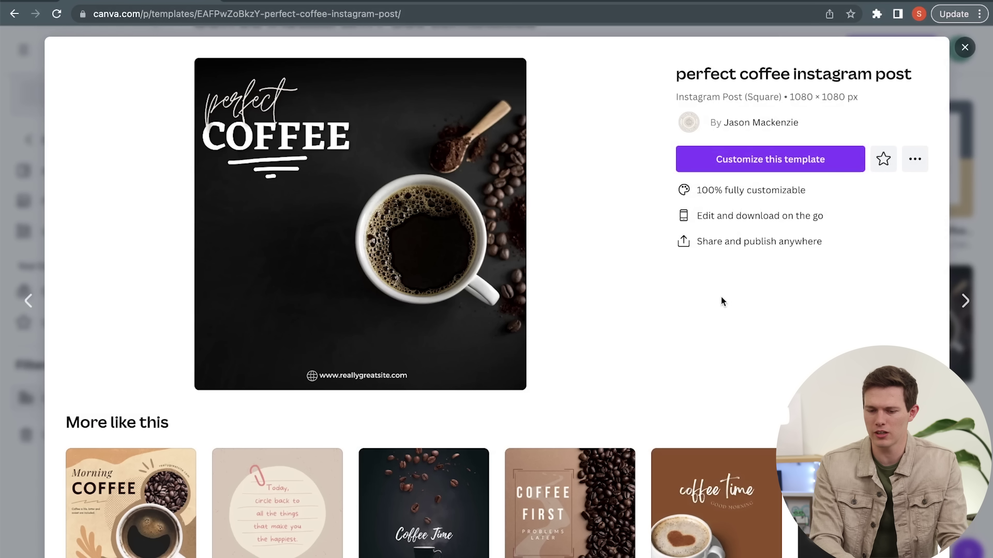
left_click(789, 158)
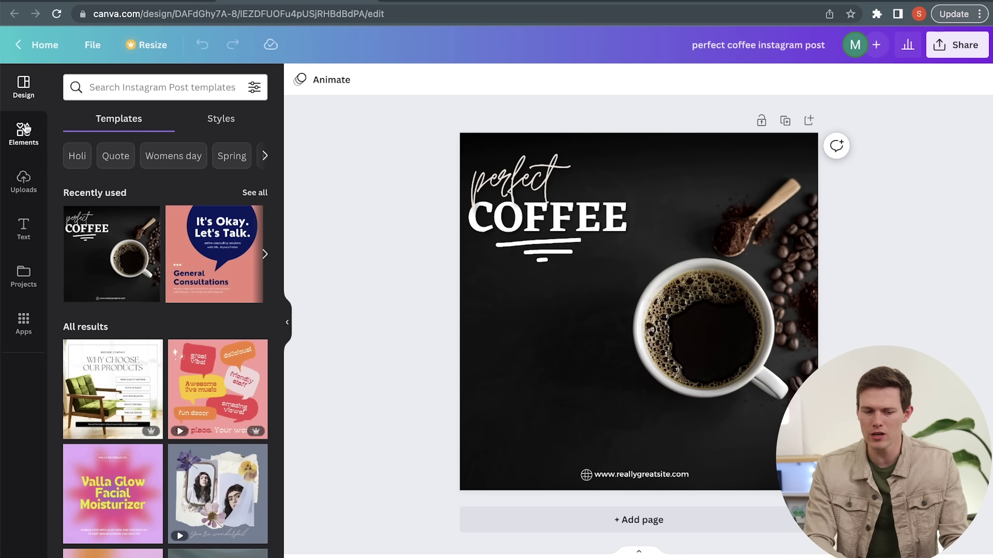
Try adding the recently used white mug element onto the coffee design, and delete it.
left_click(24, 133)
left_click_drag(94, 194, 625, 299)
key("BackSpace")
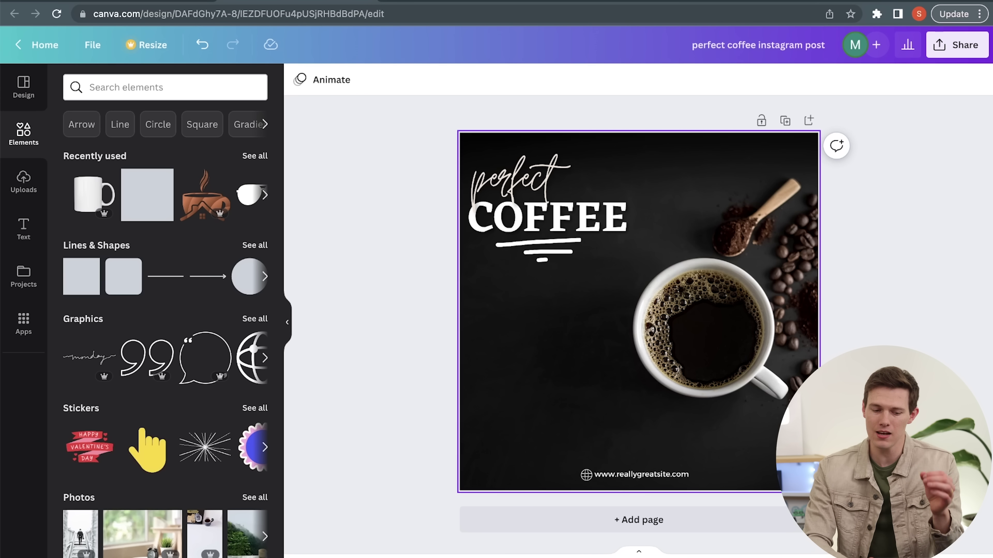
Find the Text to Image app among Canva's apps and open it.
left_click(24, 324)
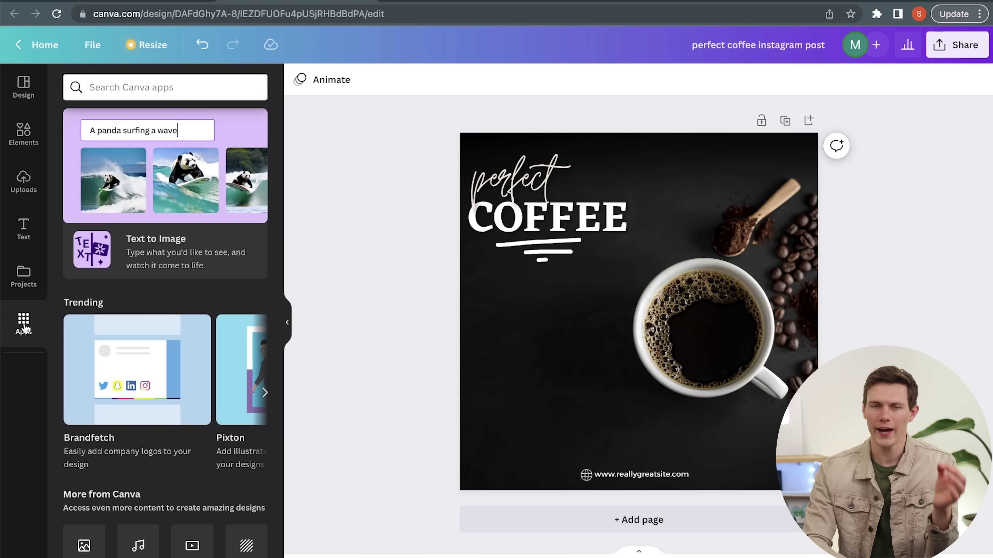
left_click(147, 86)
type("text to")
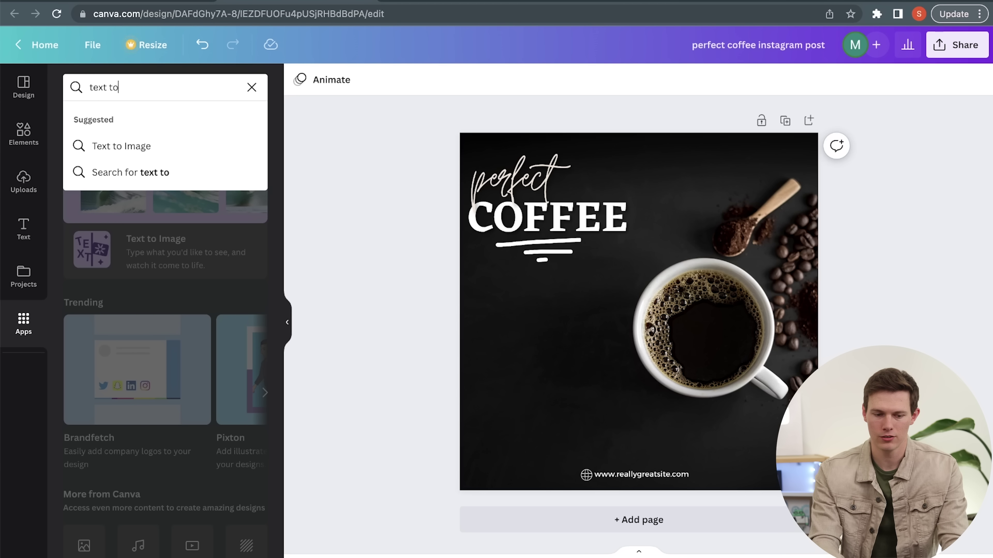
type(" image")
left_click(142, 146)
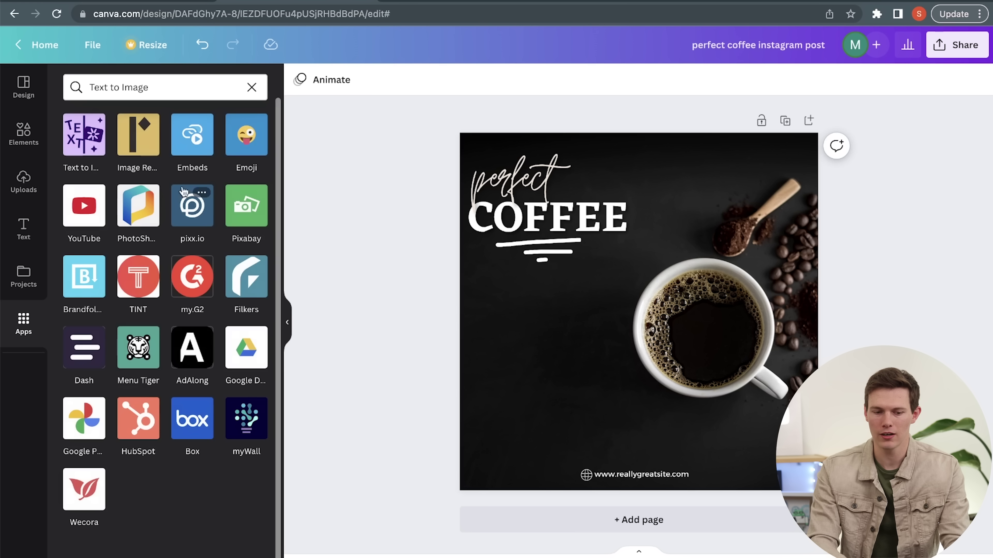
left_click(76, 148)
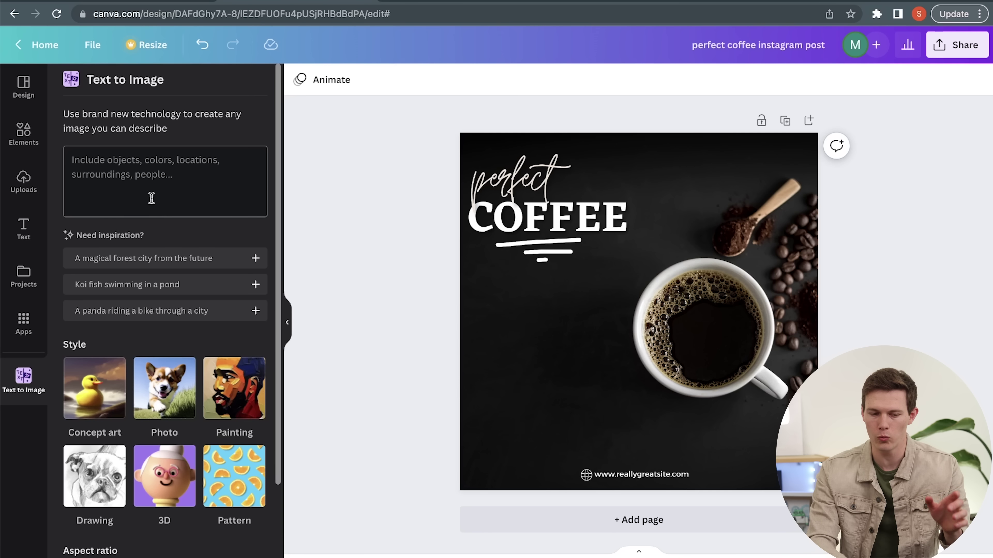
Generate images from the description "a dog drinking hot coffee in a quaint coffee shop".
left_click(146, 185)
type("a")
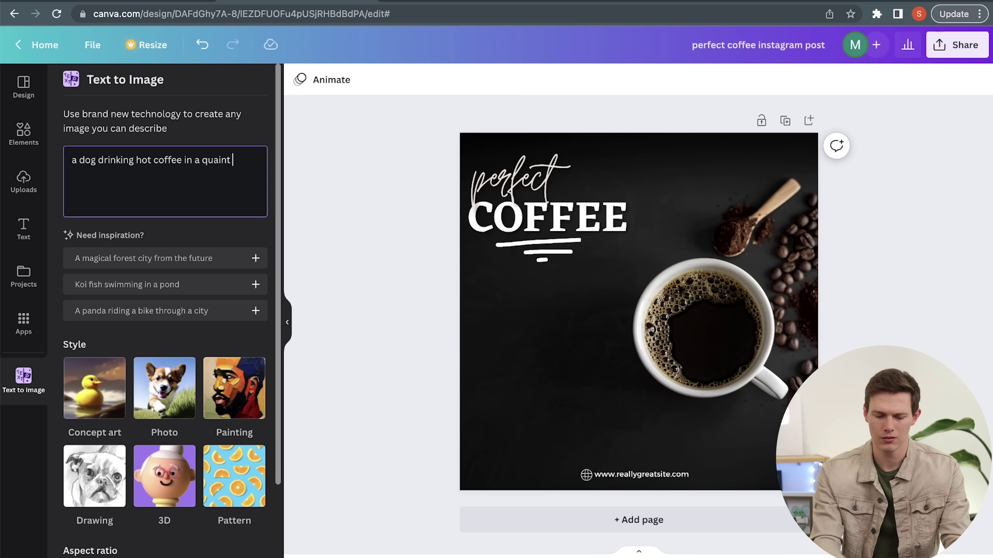
key("Return")
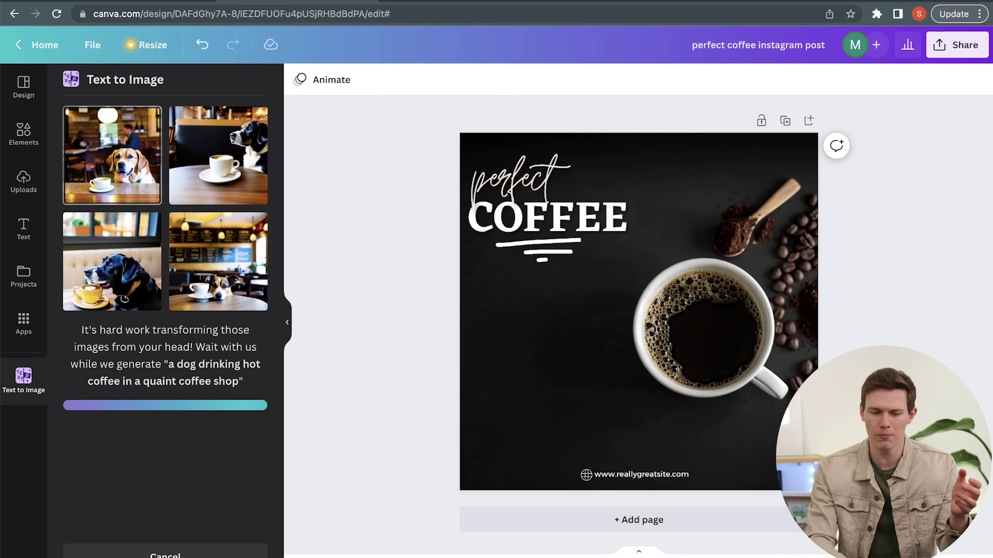
Add the generated image of the dog resting its head beside the cup and enlarge it to fill the page.
left_click(206, 290)
left_click_drag(206, 291, 562, 375)
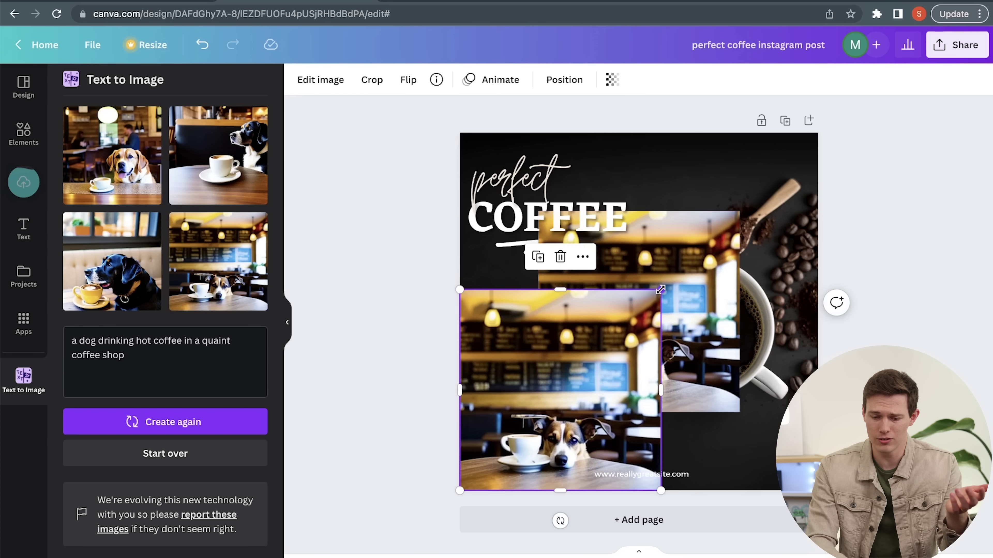
left_click_drag(660, 291, 815, 131)
Delete the website address, the "perfect" and "COFFEE" texts, and the white underline strokes from the page.
left_click(659, 463)
key("Delete")
left_click(508, 166)
key("Delete")
left_click(564, 222)
key("Delete")
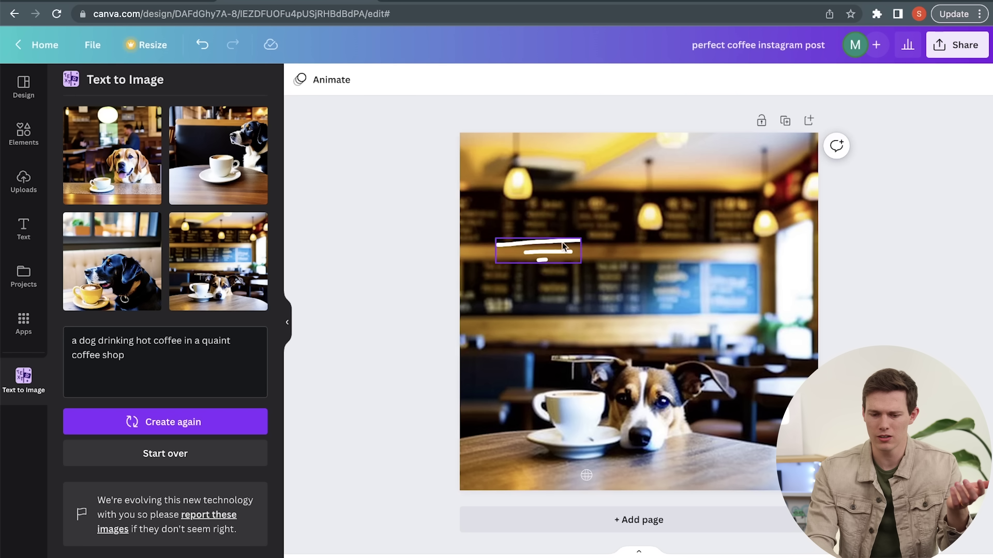
left_click(559, 252)
key("Delete")
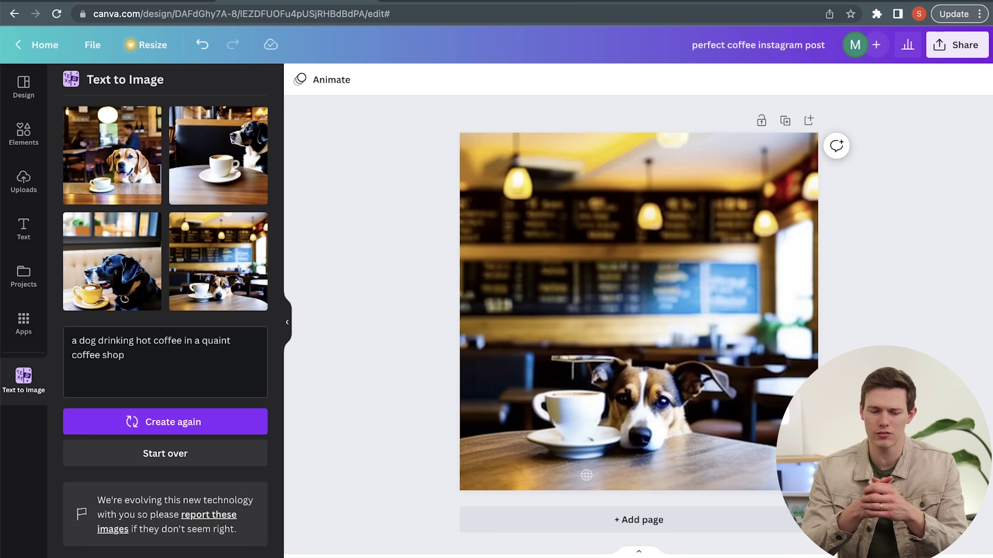
Generate another set of images from the dog drinking hot coffee description.
left_click(212, 425)
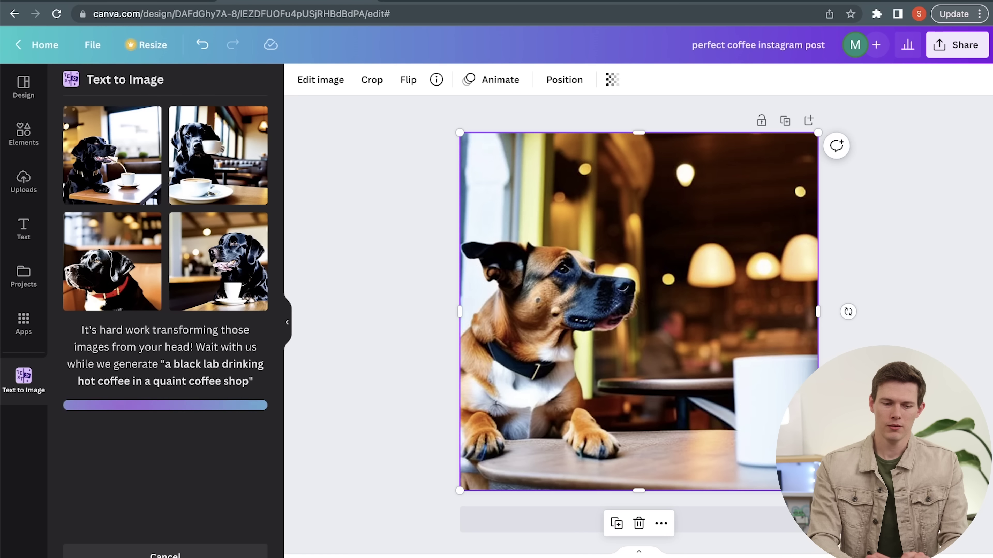
Try placing the generated black lab with the pouring coffee enlarged over the brown dog image, and delete it.
left_click(117, 156)
left_click_drag(681, 376, 617, 305)
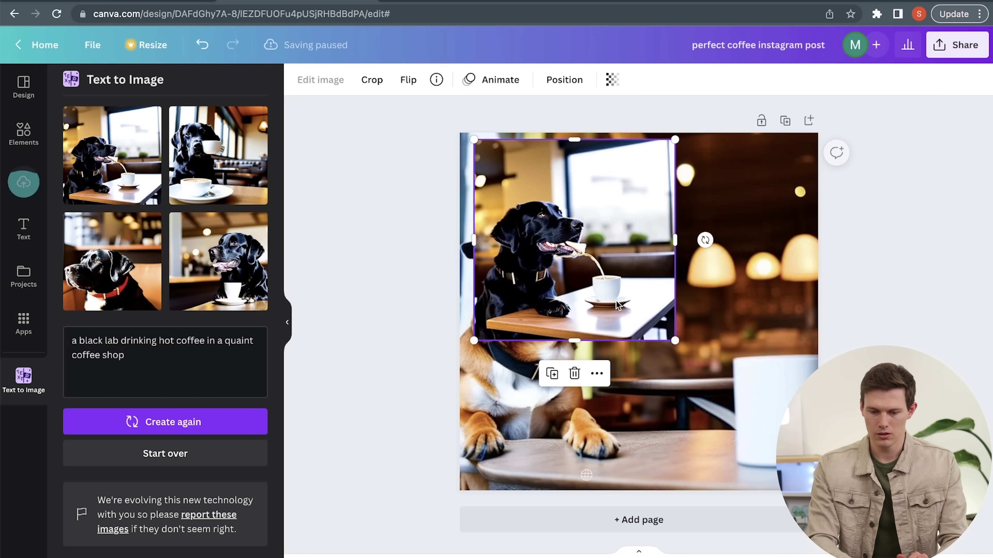
left_click_drag(675, 341, 852, 517)
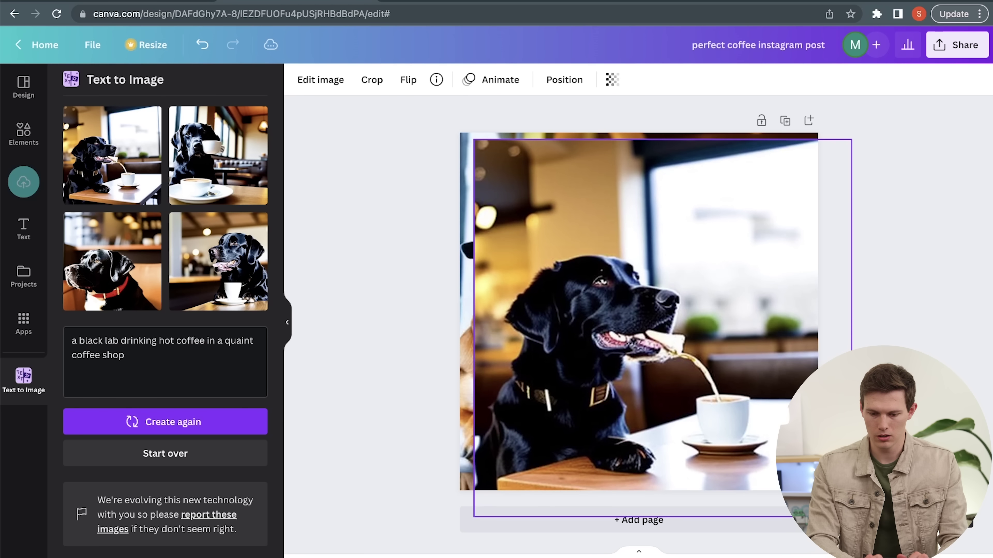
left_click_drag(684, 430, 665, 394)
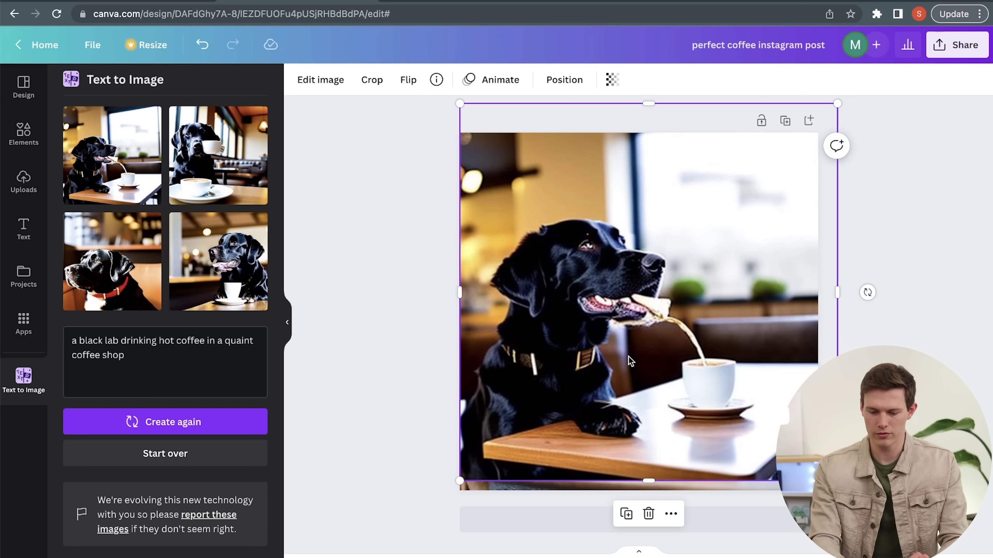
key("Delete")
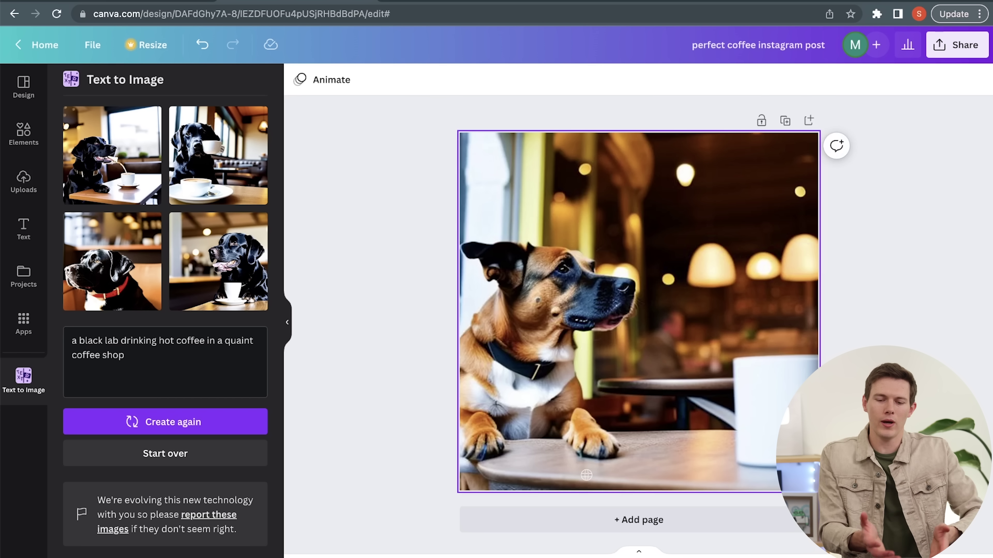